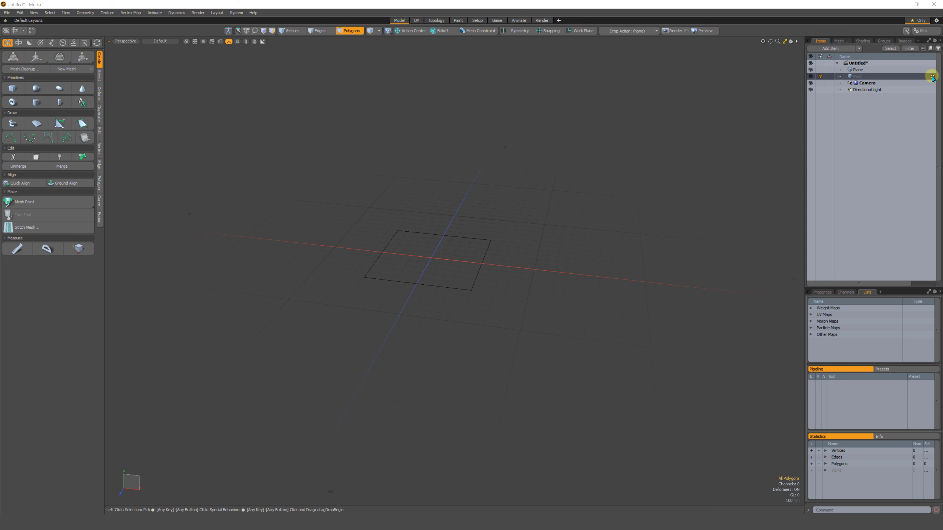
Delete the empty mesh item listed below Plane and rename the Plane item as Castle.
right_click(874, 76)
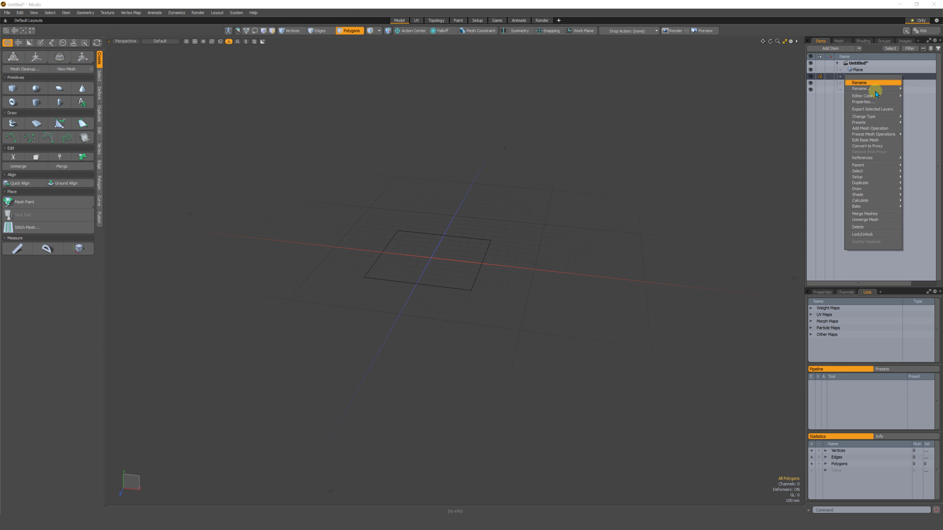
click(858, 226)
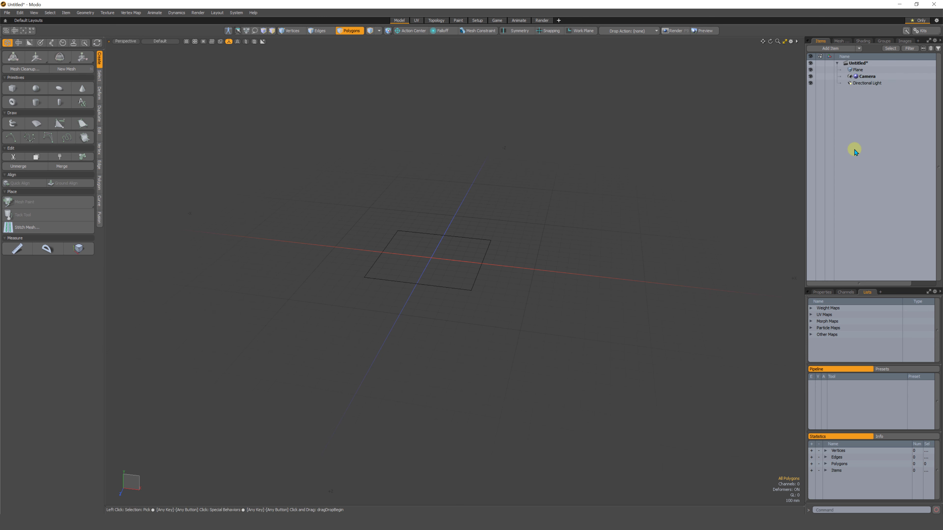
click(857, 70)
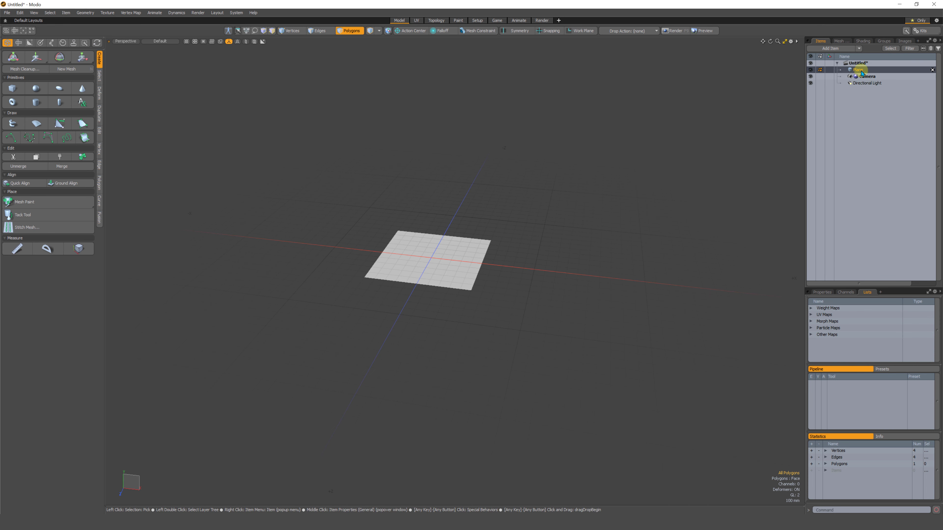
right_click(861, 73)
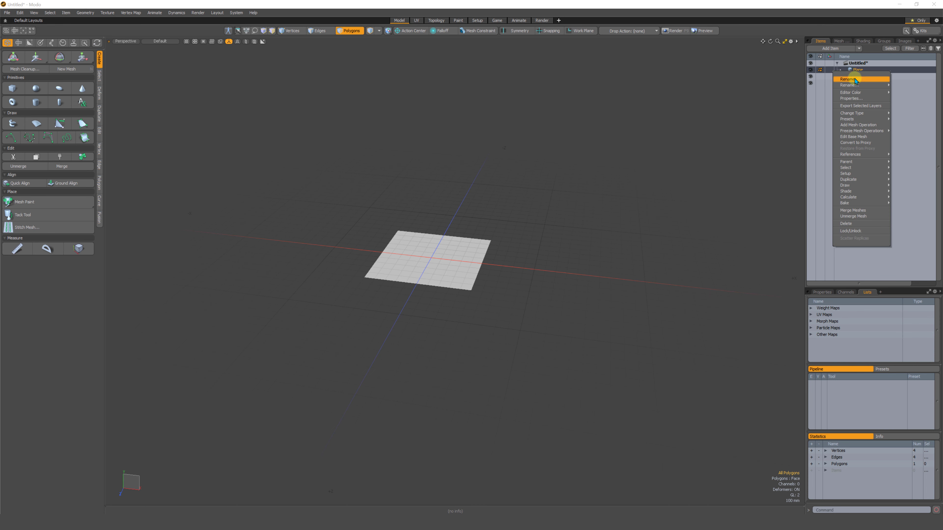
click(850, 79)
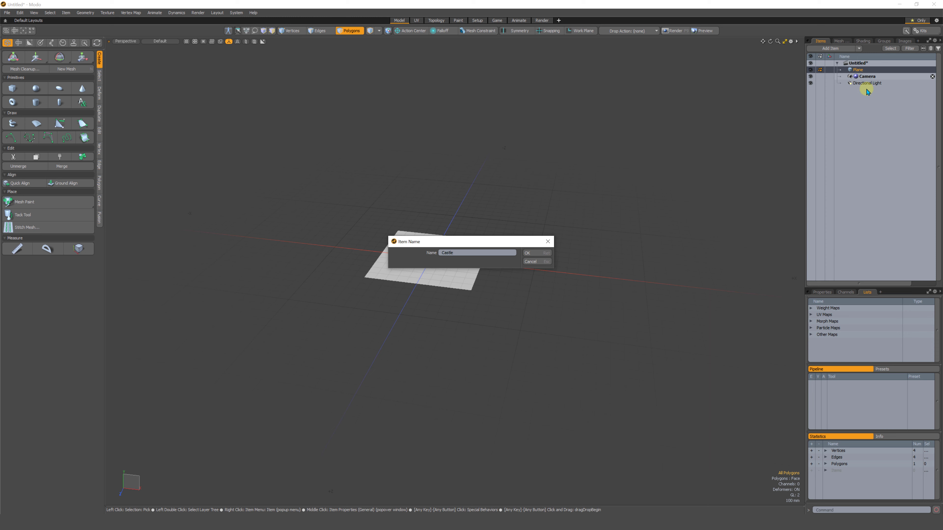
key(Return)
Add a unit cube to the Castle mesh at the origin and delete it again.
alt+drag(378, 297, 455, 309)
scroll(435, 308, up, 2)
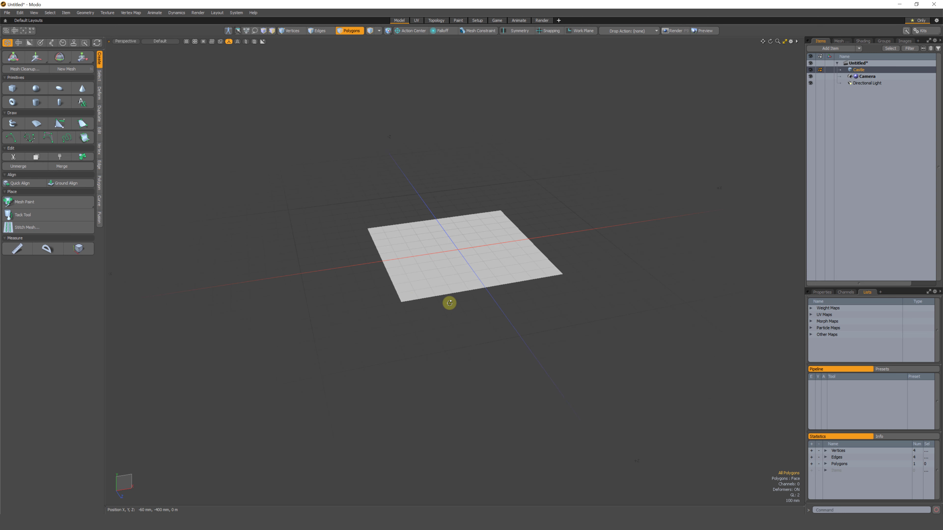
click(13, 89)
alt+drag(442, 225, 482, 258)
key(y)
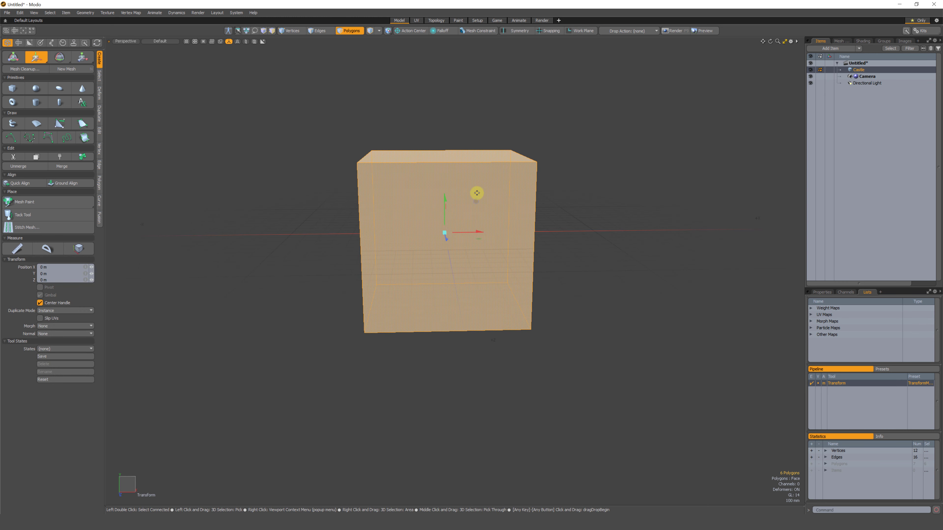
alt+drag(478, 203, 427, 324)
click(418, 297)
click(446, 283)
double_click(450, 274)
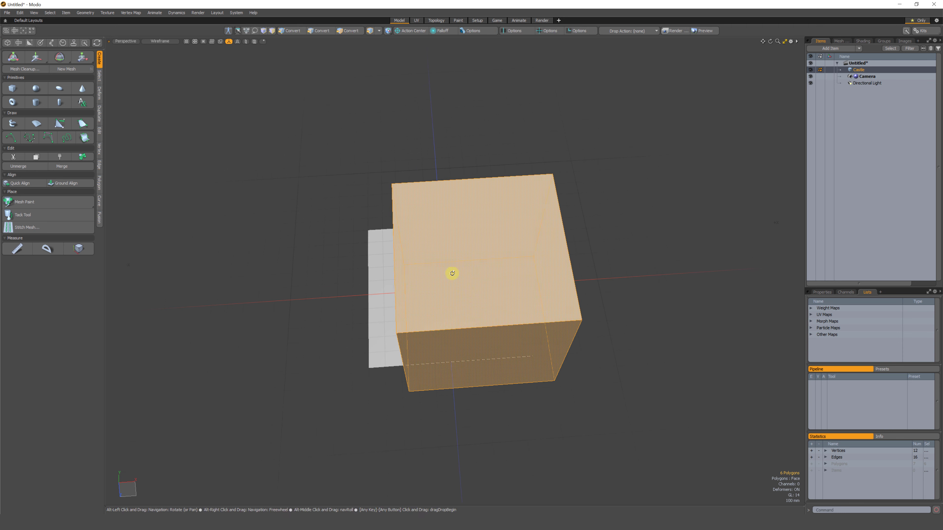
click(495, 292)
double_click(490, 290)
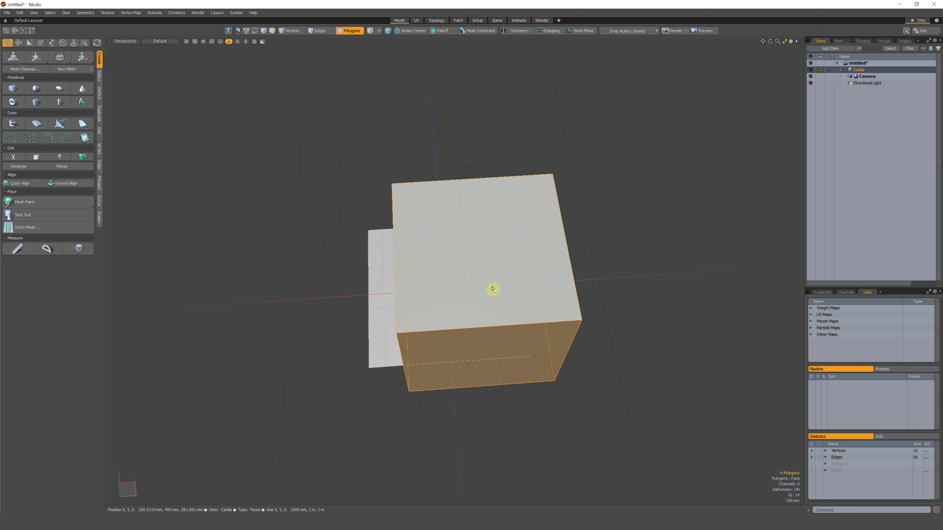
key(Delete)
Scale the plane polygon to 400% on the X, Y and Z axes and clear the selection.
alt+drag(449, 294, 453, 280)
click(447, 274)
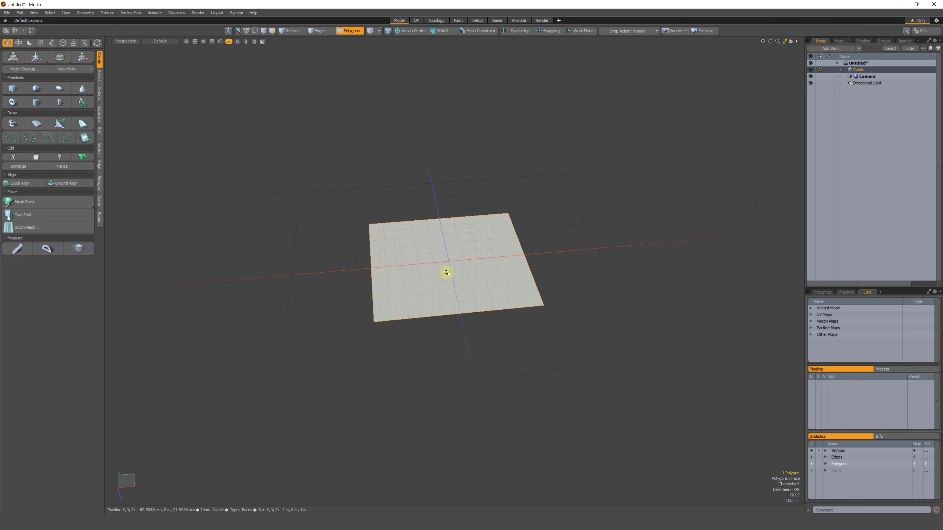
mouse_move(568, 238)
right_down()
mouse_move(577, 321)
mouse_move(559, 283)
right_up()
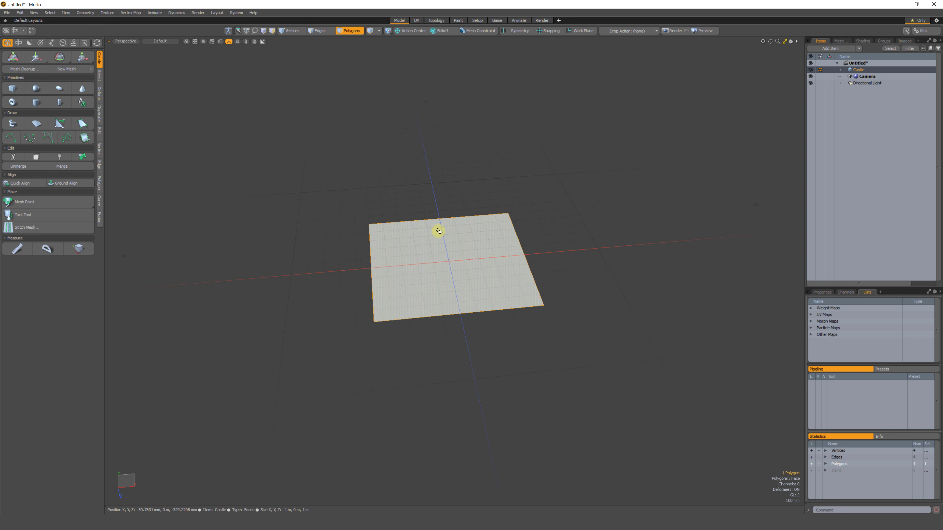
scroll(396, 309, down, 3)
mouse_move(423, 290)
alt+mouse_down()
mouse_move(416, 274)
mouse_move(417, 283)
alt+mouse_up()
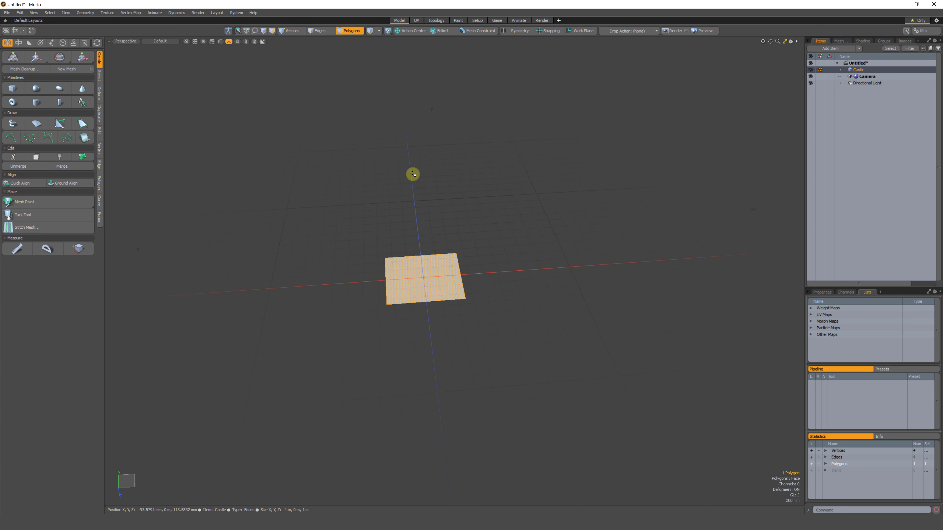
scroll(417, 283, down, 1)
key(y)
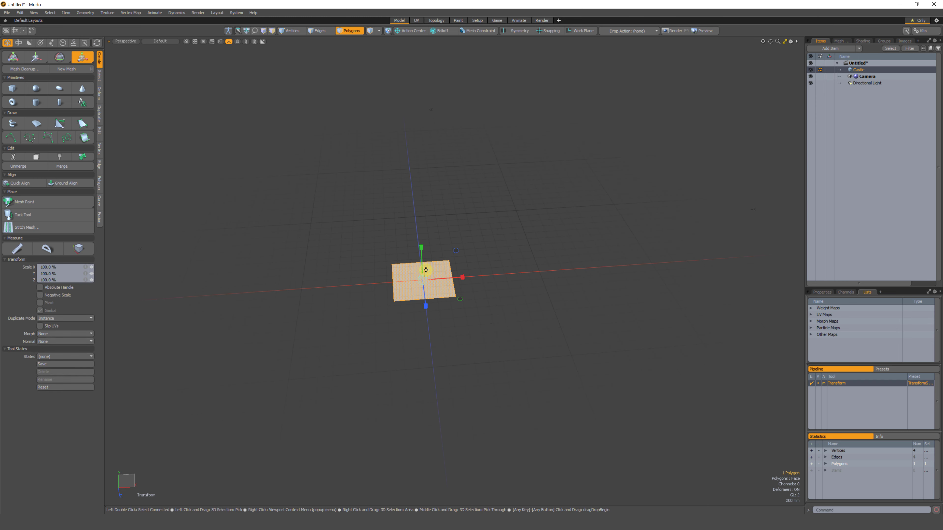
drag(424, 278, 586, 209)
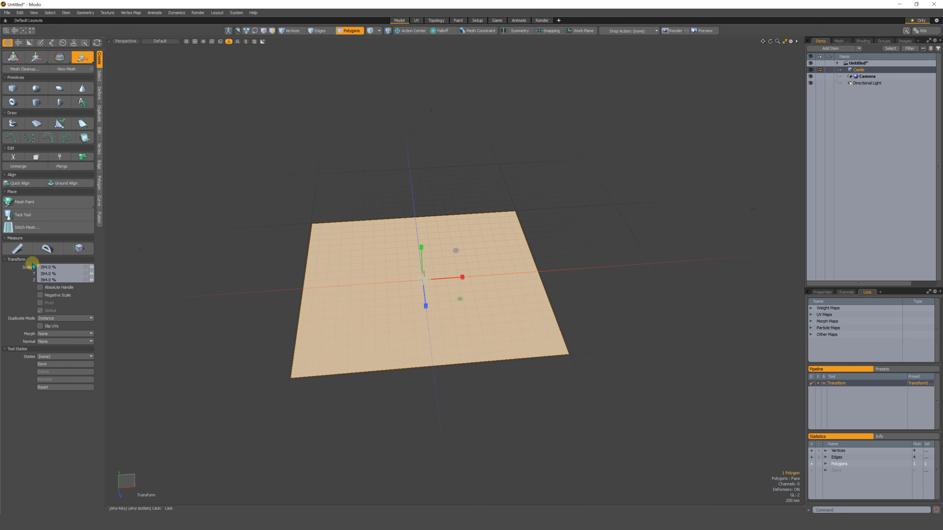
click(56, 266)
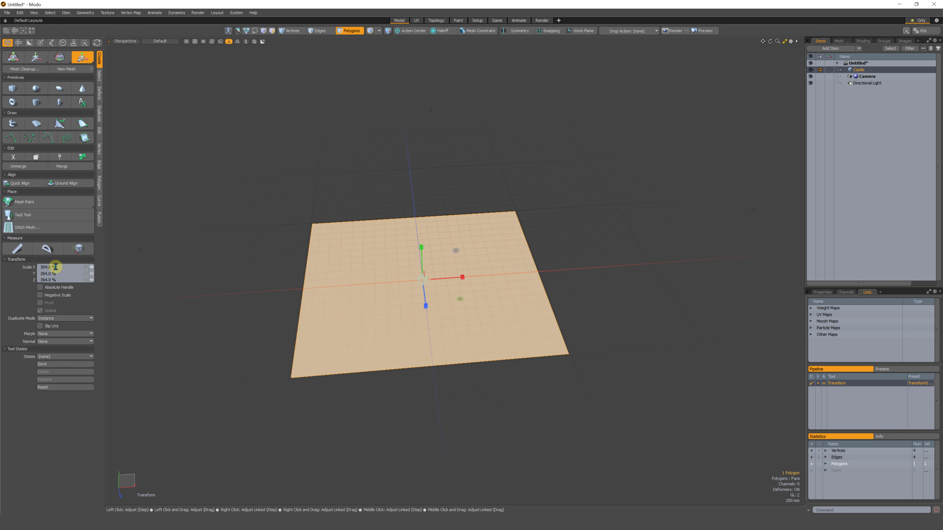
text(400)
click(59, 273)
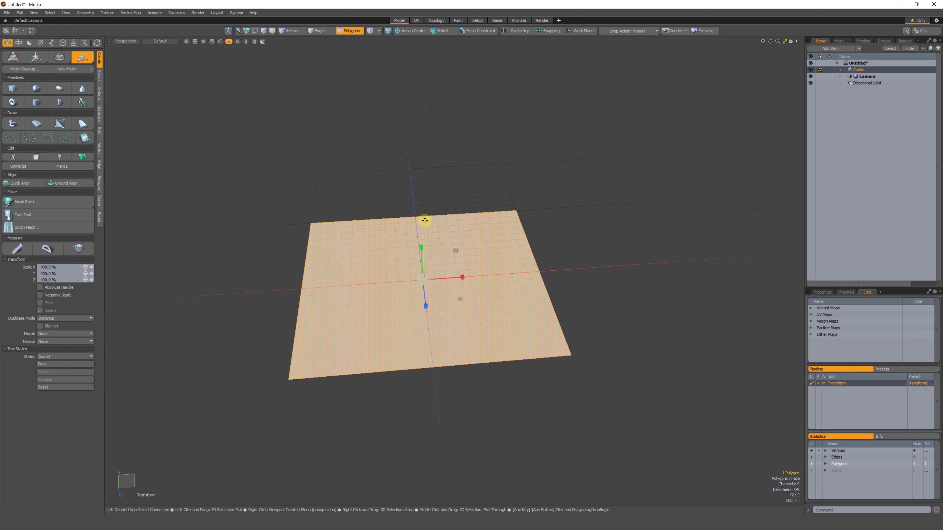
key(space)
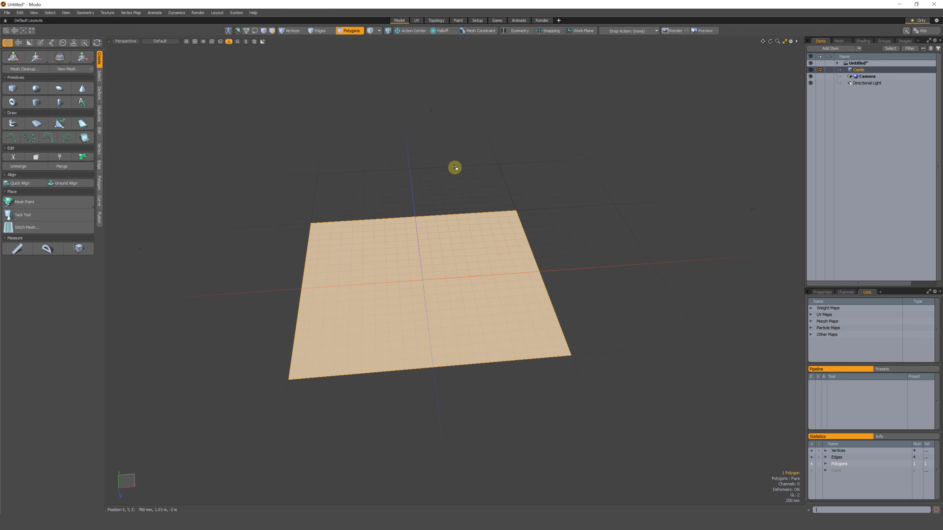
click(452, 167)
click(370, 280)
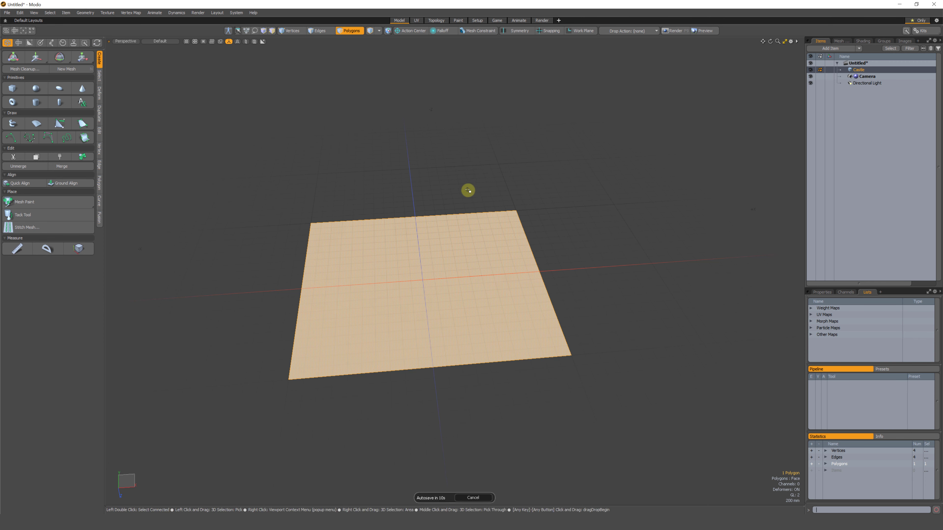
click(657, 238)
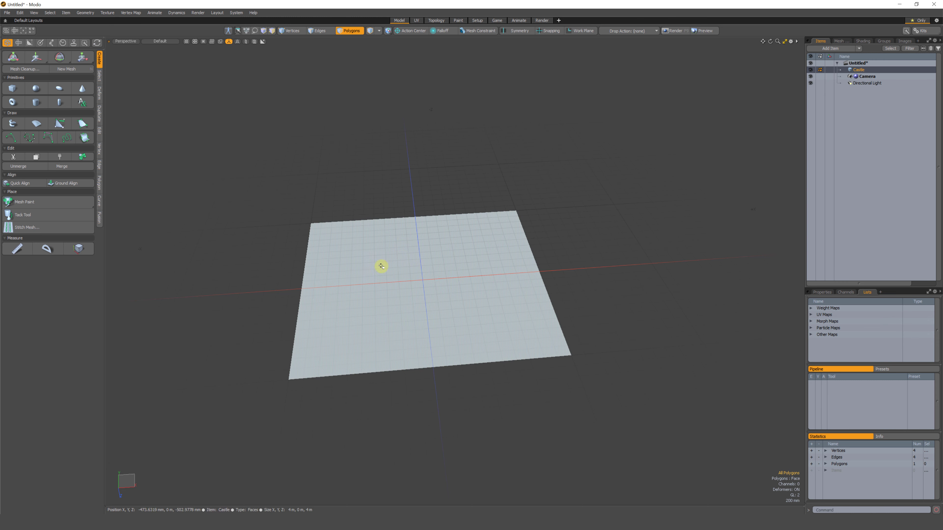
Place a unit cube on the enlarged plane to compare proportions, and remove it.
alt+drag(395, 253, 469, 269)
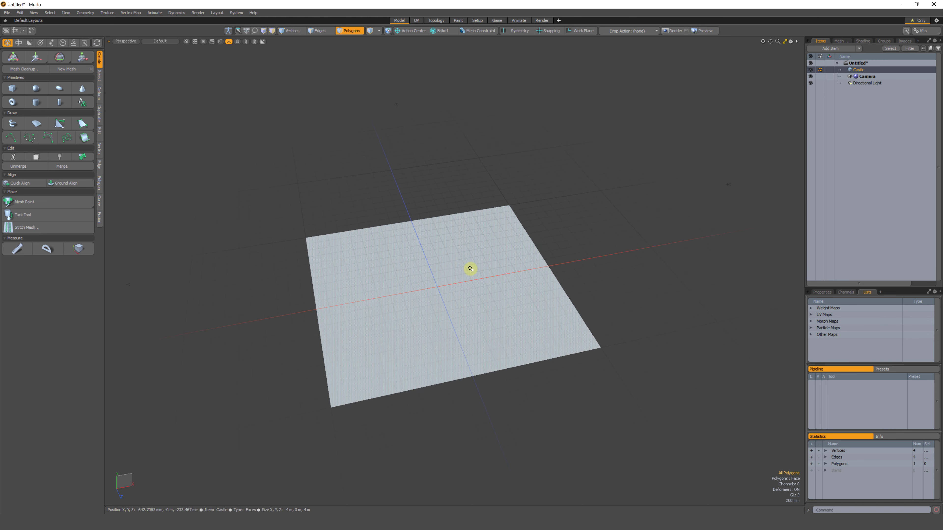
alt+drag(385, 319, 255, 218)
click(9, 91)
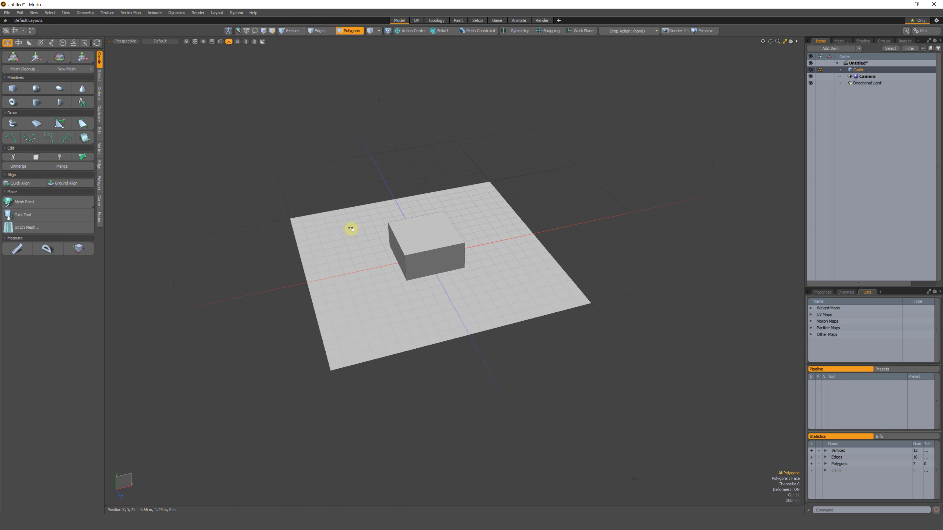
alt+drag(349, 225, 422, 234)
double_click(422, 233)
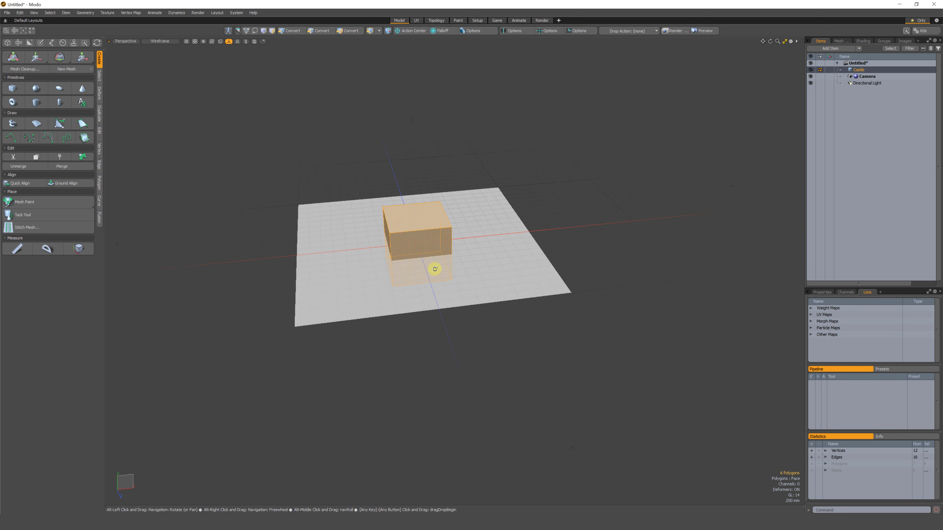
alt+drag(432, 268, 449, 247)
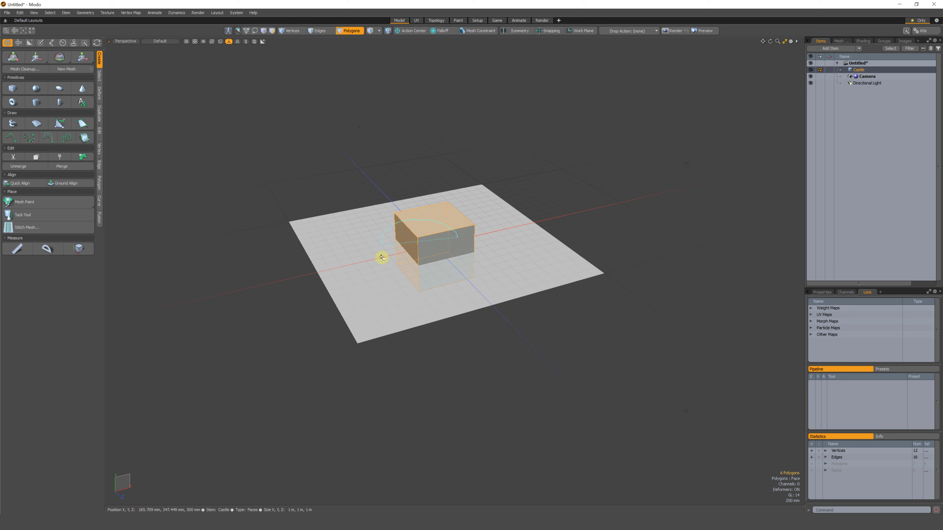
click(446, 230)
double_click(446, 224)
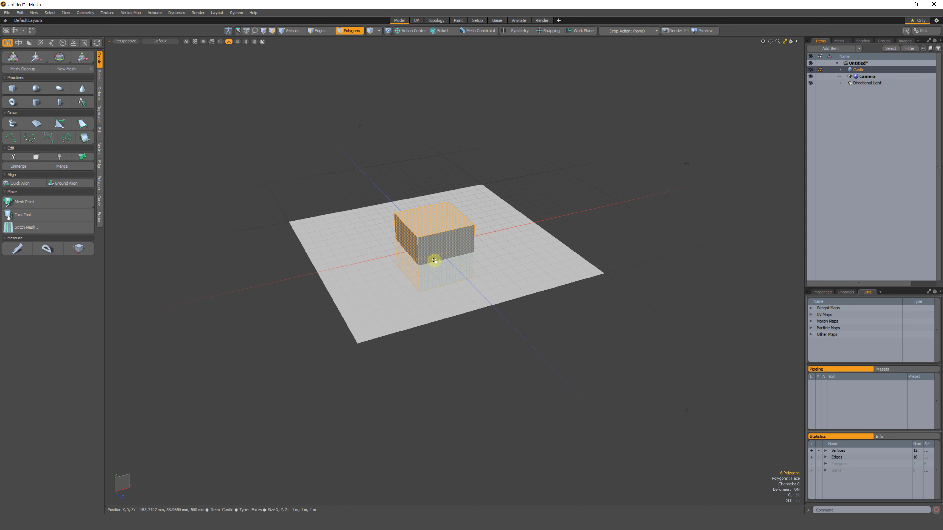
alt+drag(429, 261, 400, 310)
key(ctrl+z)
double_click(410, 247)
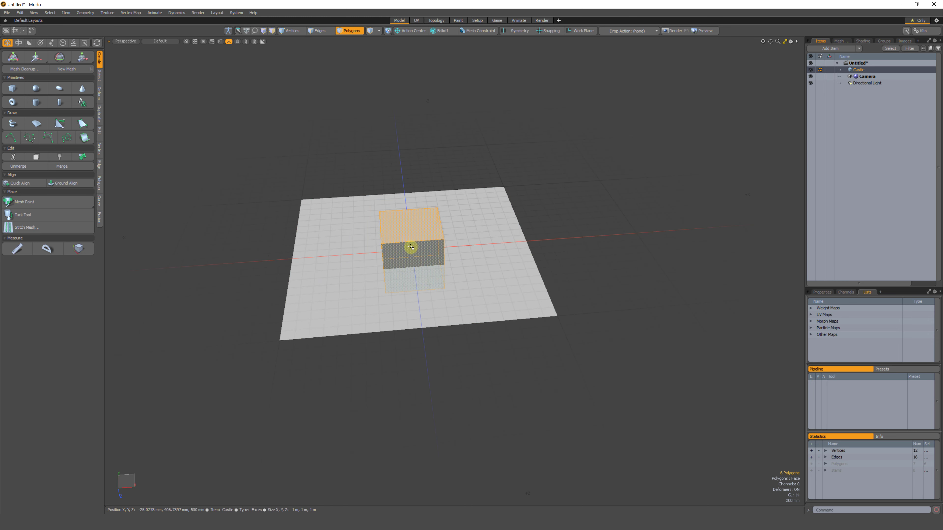
key(Delete)
Add an upright cylinder about 1.5 m tall at the center of the plane.
alt+drag(387, 233, 368, 248)
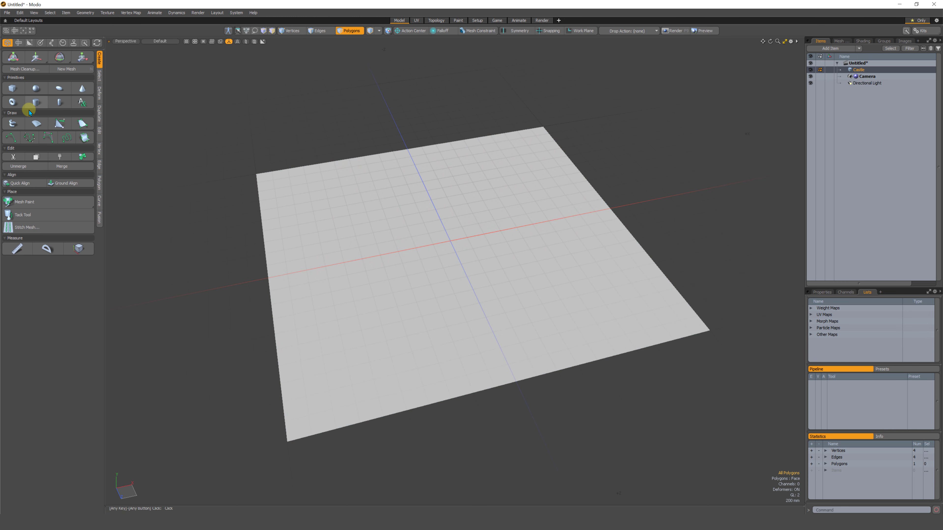
click(36, 102)
click(36, 103)
alt+drag(452, 255, 357, 183)
click(358, 183)
alt+drag(372, 229, 356, 214)
alt+drag(292, 170, 292, 173)
click(318, 191)
alt+drag(367, 205, 261, 220)
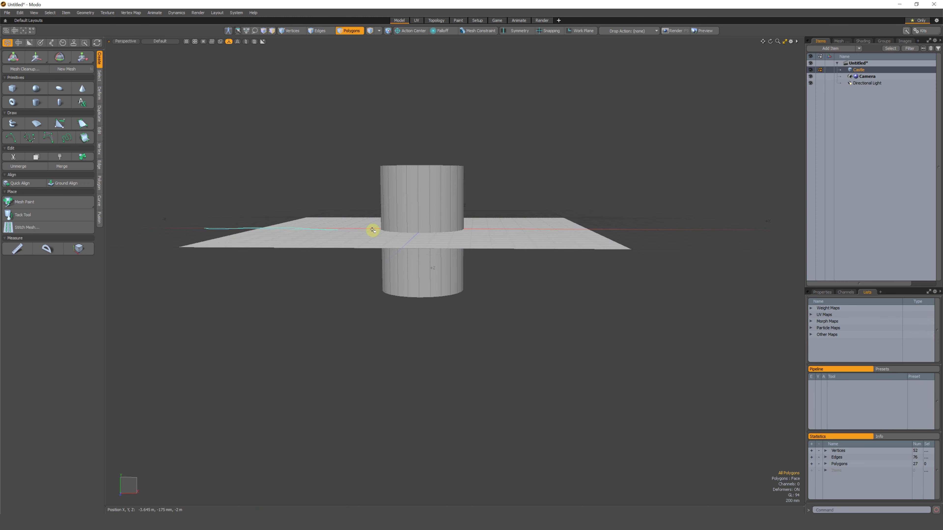
click(433, 185)
alt+drag(429, 185, 347, 218)
double_click(405, 192)
key(w)
key(space)
mouse_move(352, 221)
right_down()
mouse_move(368, 251)
mouse_move(349, 230)
right_up()
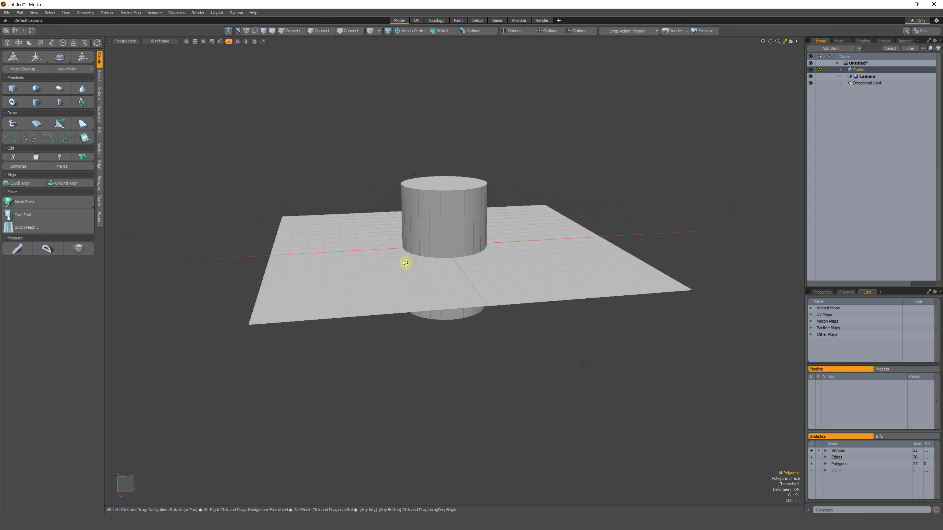
Select the whole cylinder and move it up 775 mm along Y so its base sits at the plane.
mouse_move(406, 263)
alt+mouse_down()
mouse_move(413, 229)
mouse_move(430, 219)
alt+mouse_up()
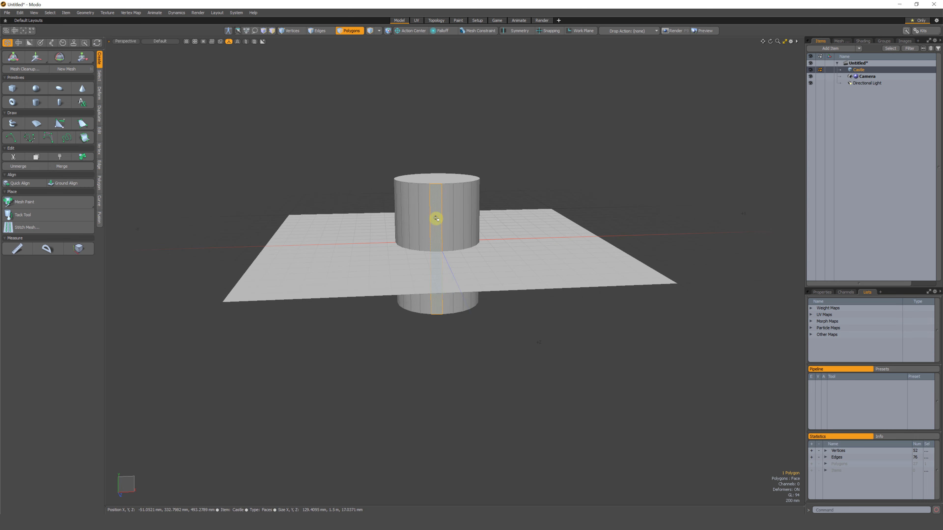
double_click(439, 222)
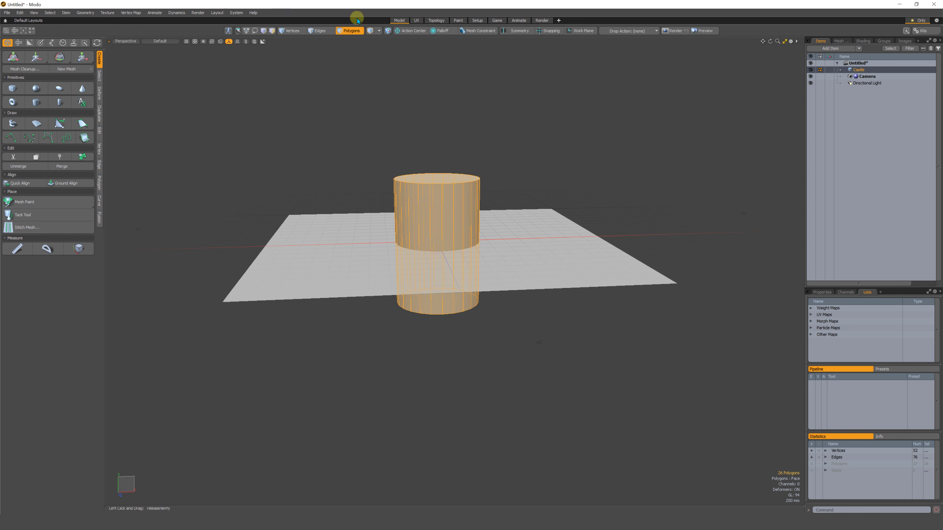
key(w)
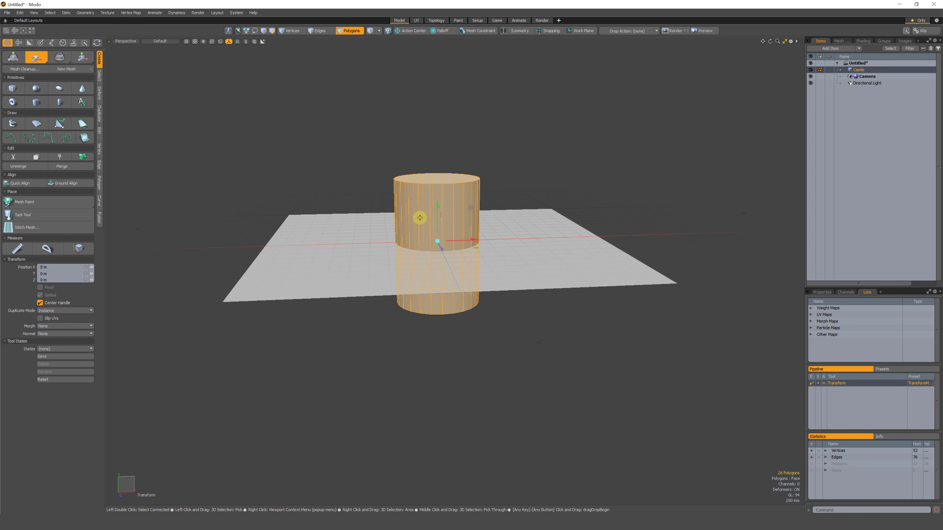
drag(437, 223, 437, 193)
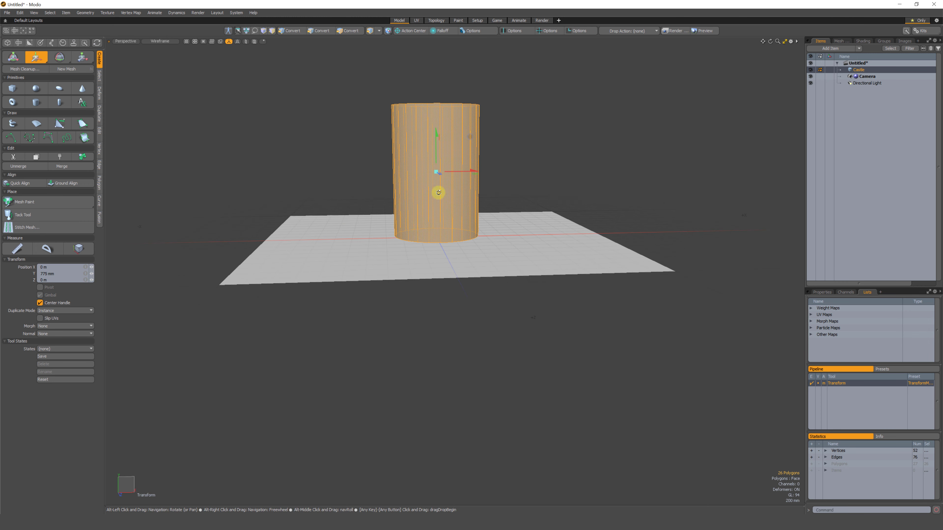
In the front view, lower the cylinder to Y 750 mm so its base meets the ground line, and return to the perspective view.
click(129, 44)
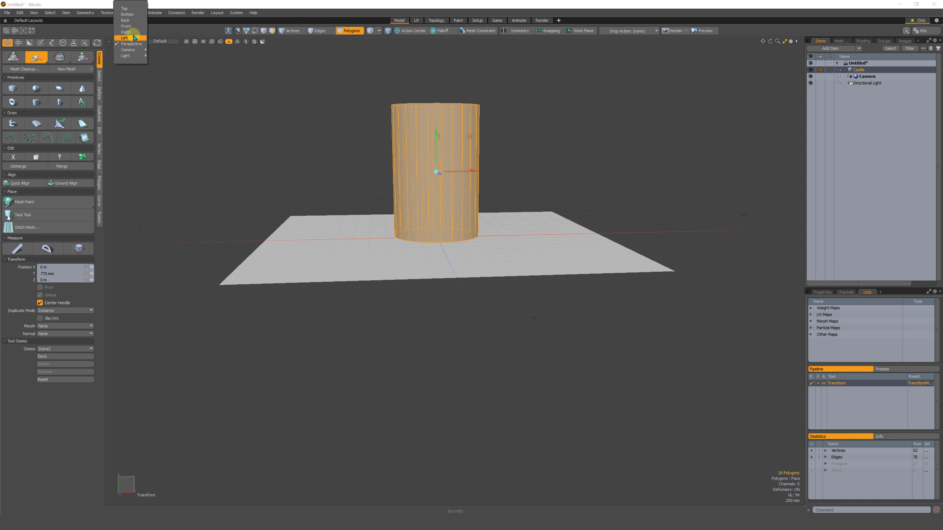
click(126, 26)
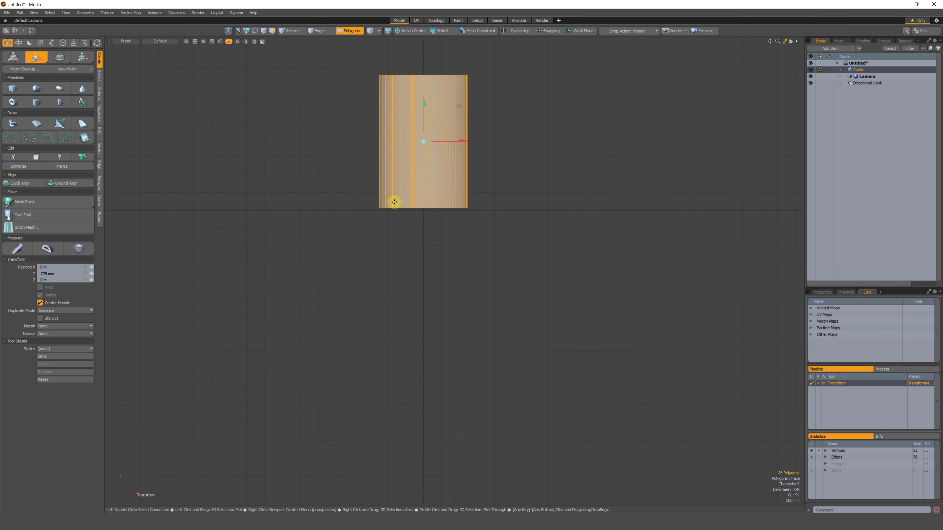
scroll(404, 204, up, 2)
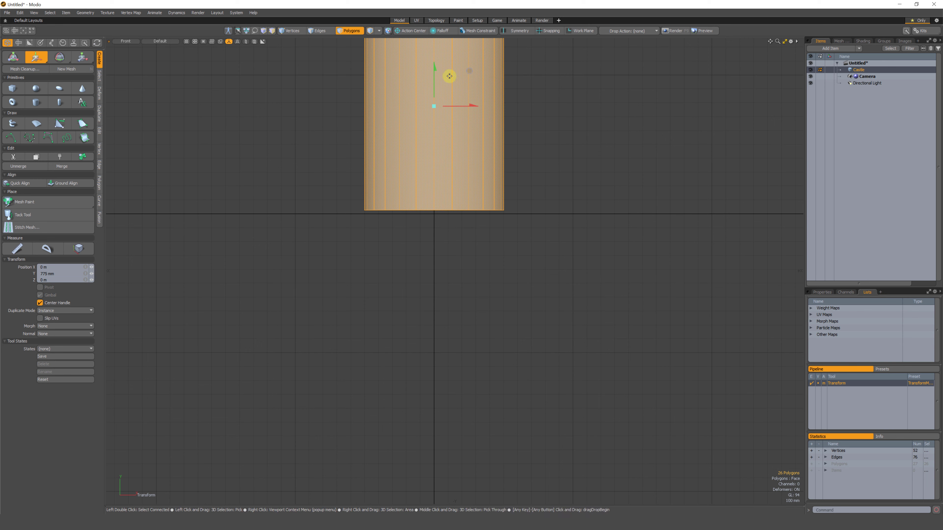
drag(436, 80, 435, 81)
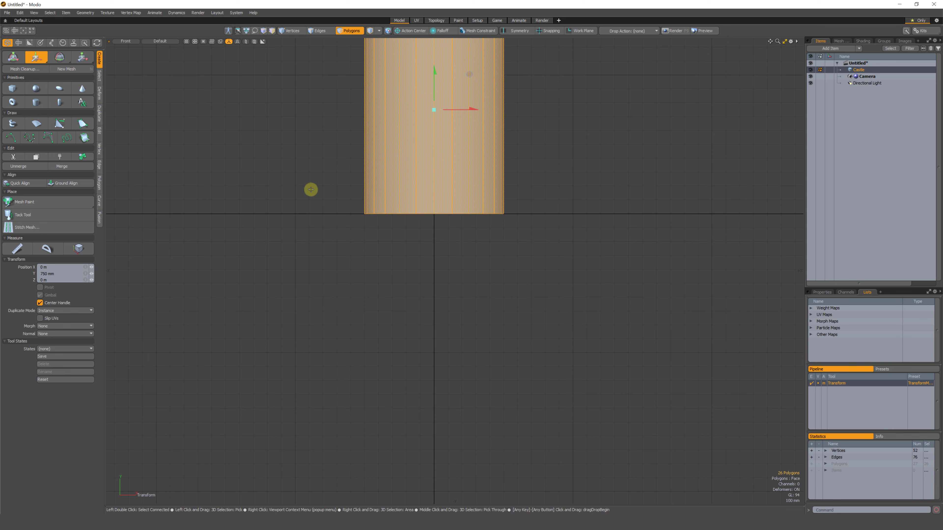
click(126, 41)
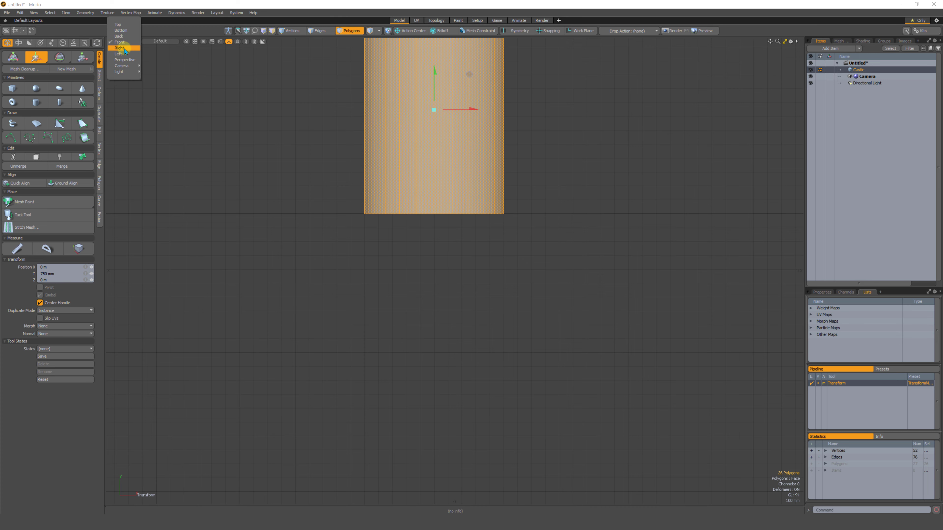
click(128, 63)
alt+drag(403, 223, 453, 249)
scroll(412, 258, down, 6)
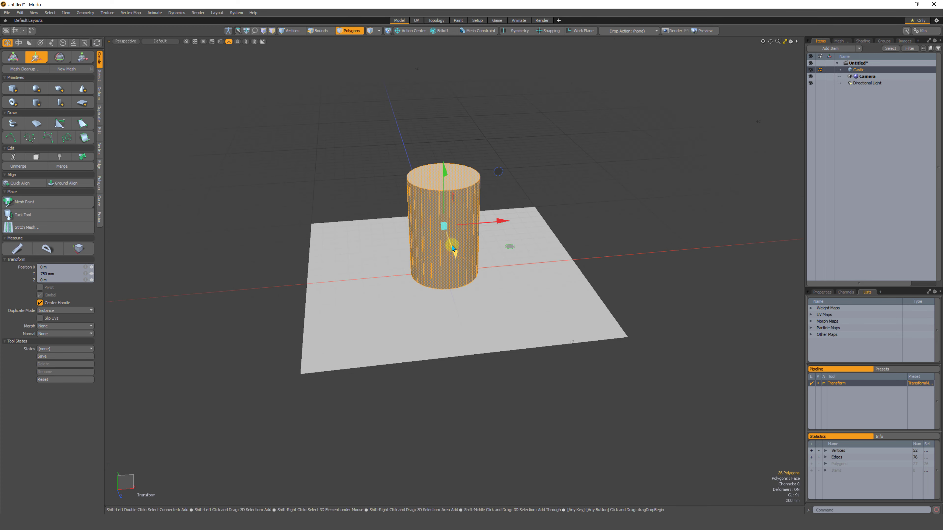
Examine the cylinder's base from close up and from above to check how it sits on the plane.
key(shift+a)
alt+drag(455, 316, 431, 232)
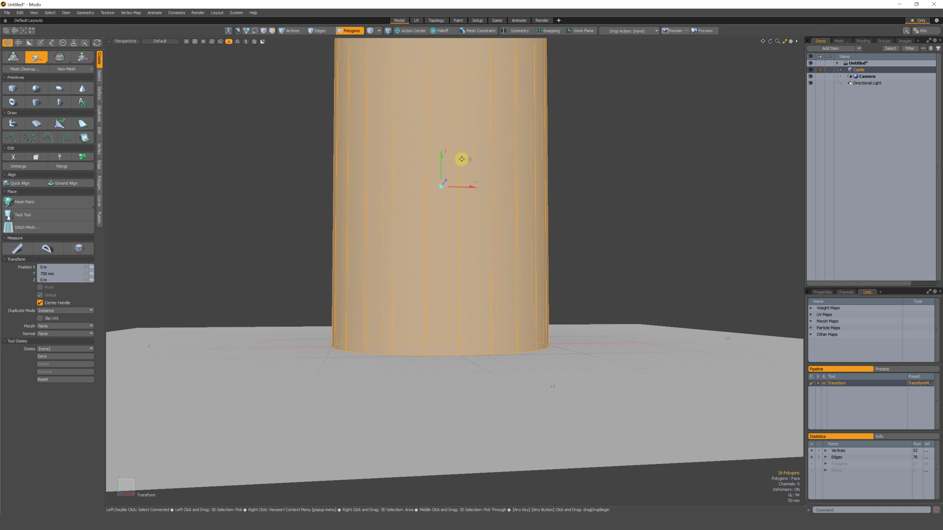
drag(440, 168, 439, 166)
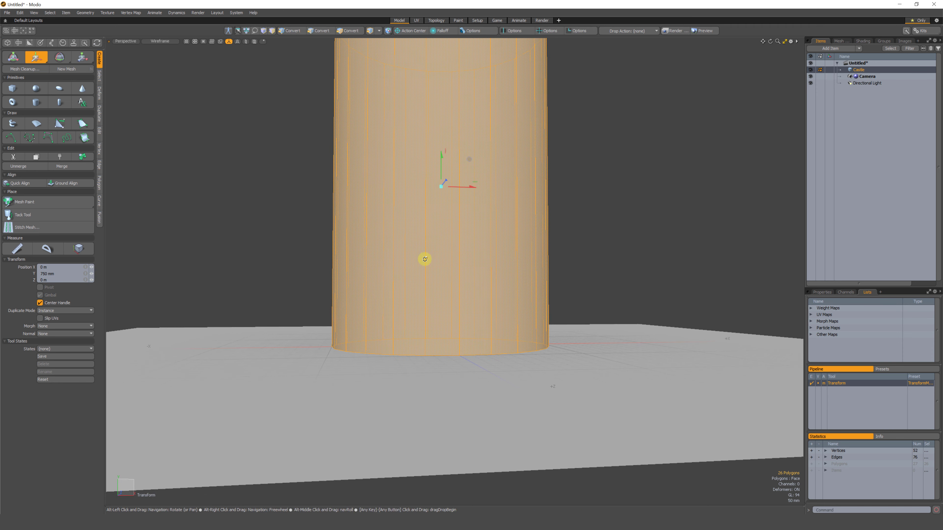
alt+drag(425, 259, 418, 298)
scroll(427, 234, down, 8)
alt+drag(427, 233, 448, 257)
alt+shift+drag(504, 276, 485, 243)
alt+drag(485, 243, 470, 228)
scroll(453, 250, up, 3)
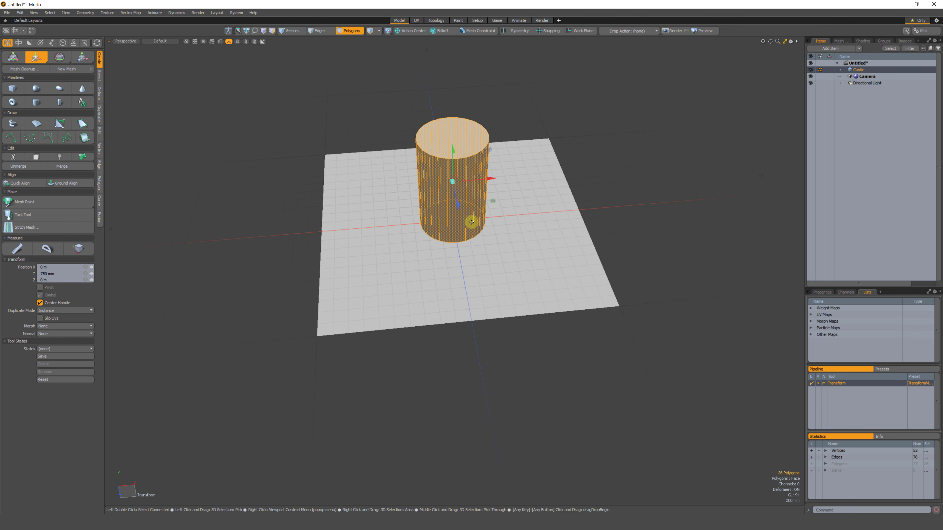
Scale the cylinder to about 54% on X and Z, keeping Y at 100%, to make it thinner.
click(82, 58)
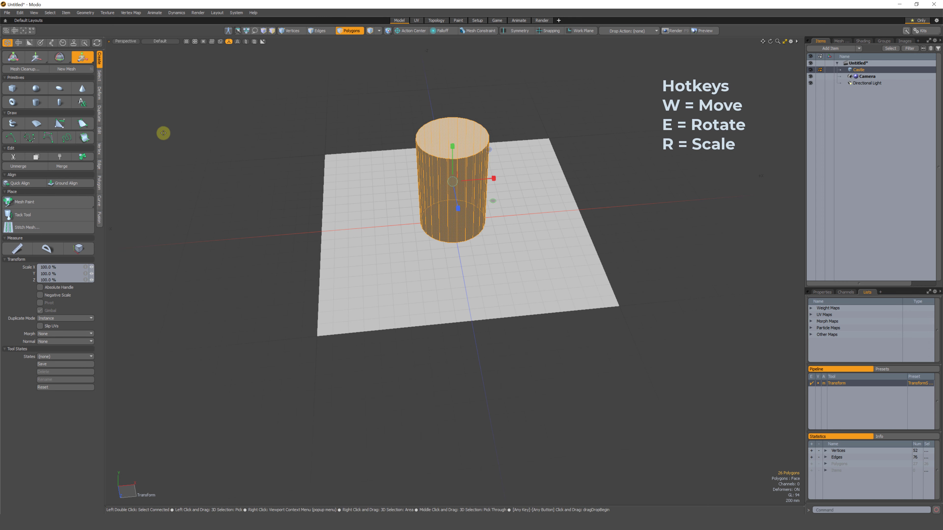
alt+drag(485, 182, 467, 200)
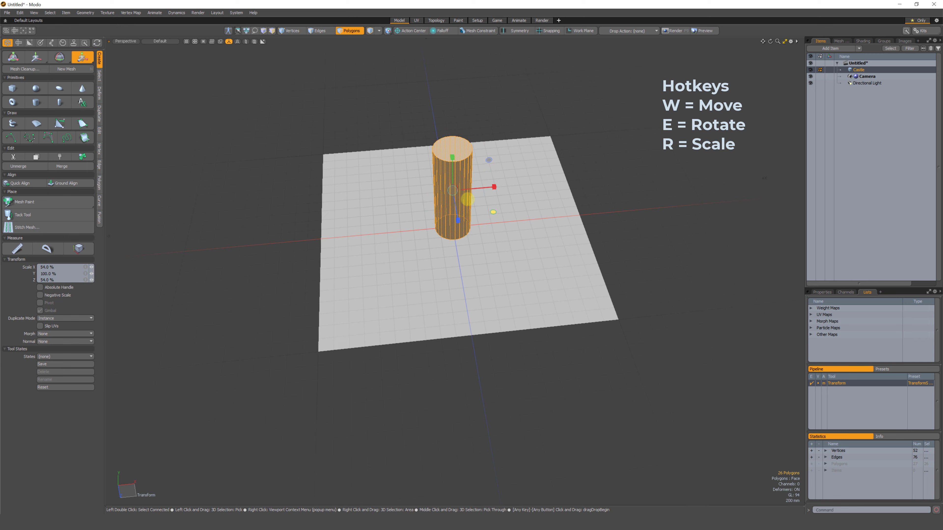
Move the cylinder about -1.22 m along X and -1.06 m along Z to a back corner of the plane.
key(w)
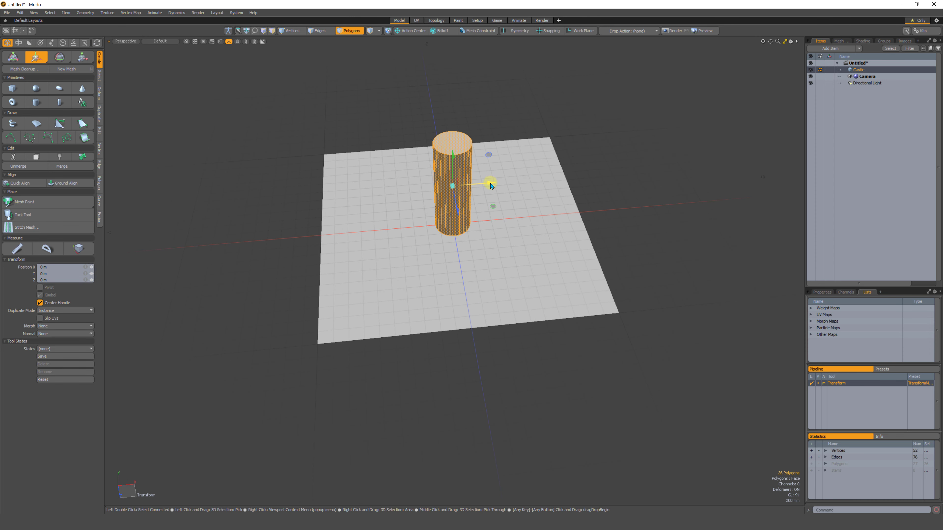
drag(491, 187, 410, 205)
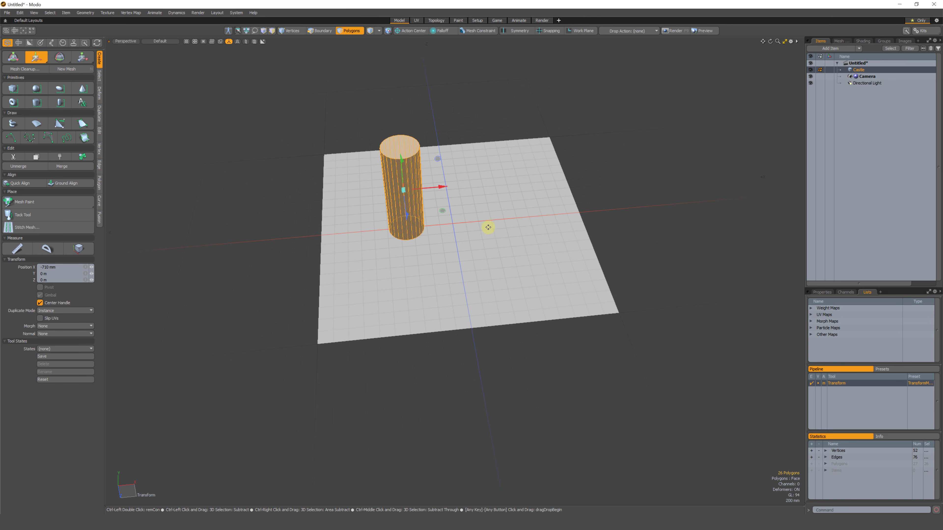
key(ctrl+z)
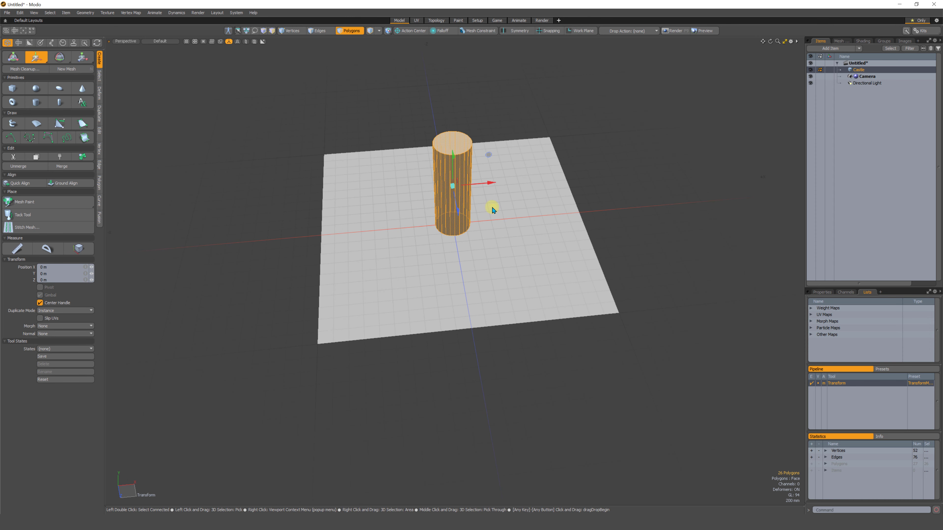
alt+drag(489, 214, 496, 220)
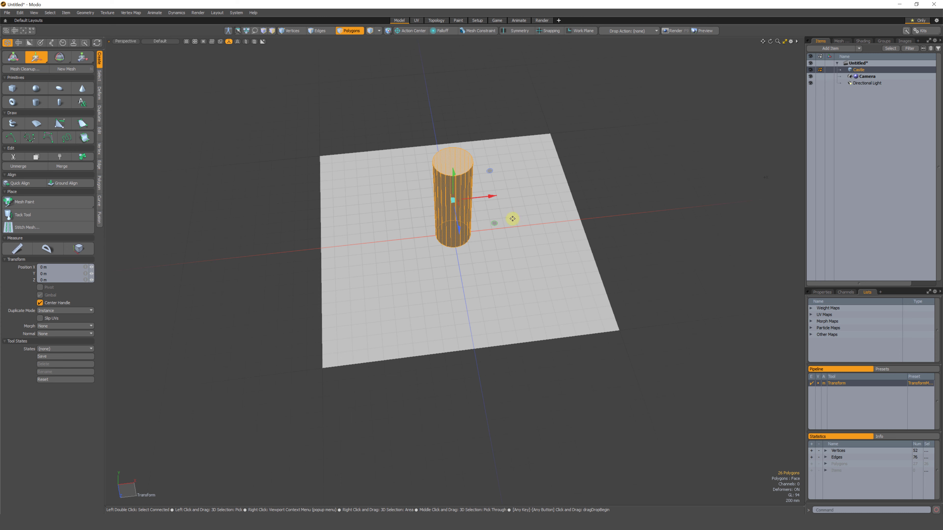
drag(496, 225, 398, 177)
alt+drag(428, 230, 421, 197)
alt+shift+drag(421, 197, 431, 217)
alt+drag(368, 121, 384, 160)
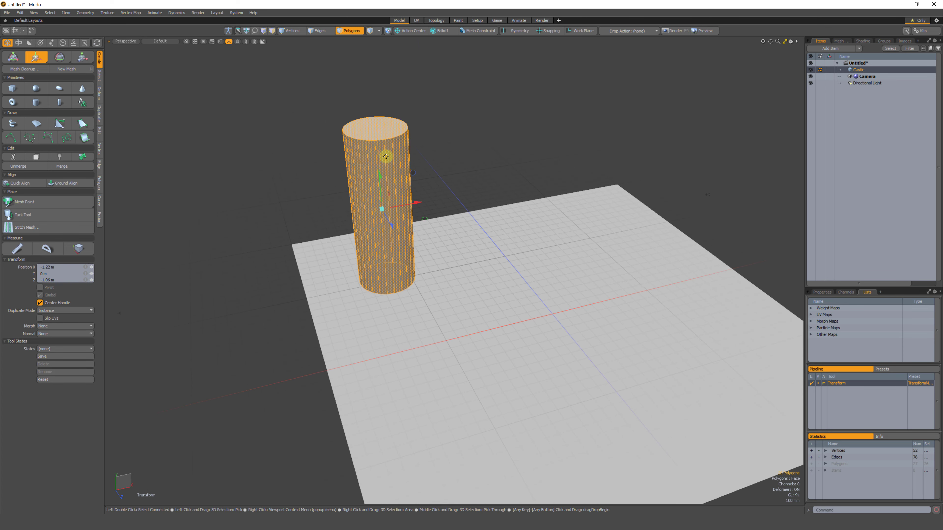
Select only the cylinder's top polygon and move it down about 420 mm along Y to shorten the tower.
key(space)
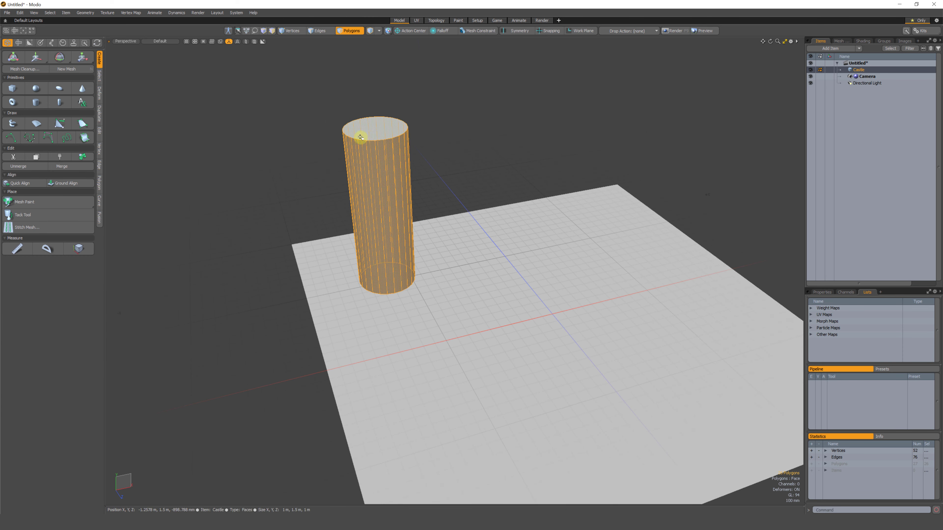
click(371, 127)
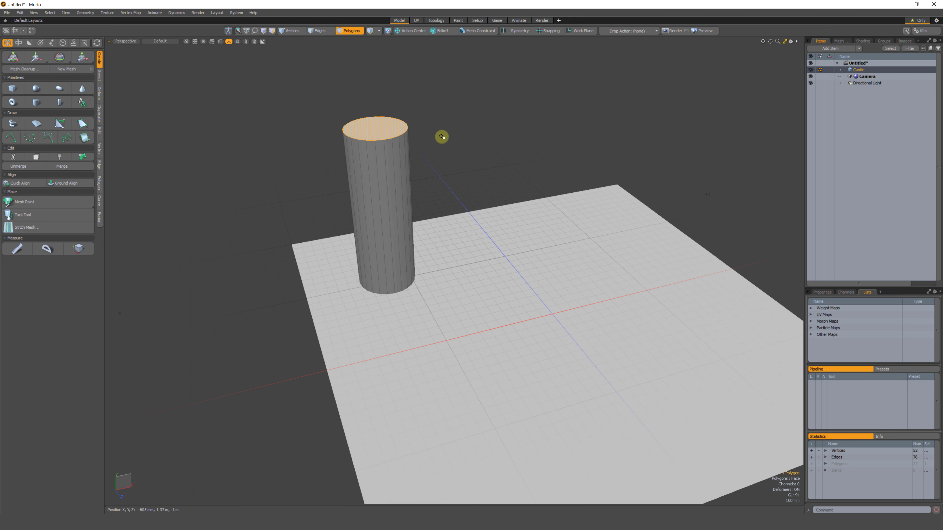
click(36, 56)
mouse_move(371, 148)
alt+mouse_down()
mouse_move(367, 85)
mouse_move(376, 138)
alt+mouse_up()
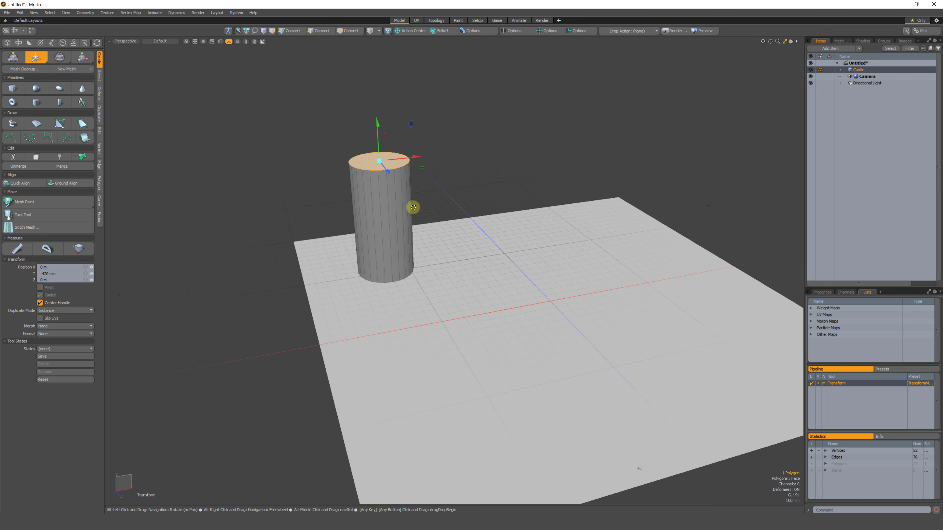
alt+drag(412, 206, 429, 154)
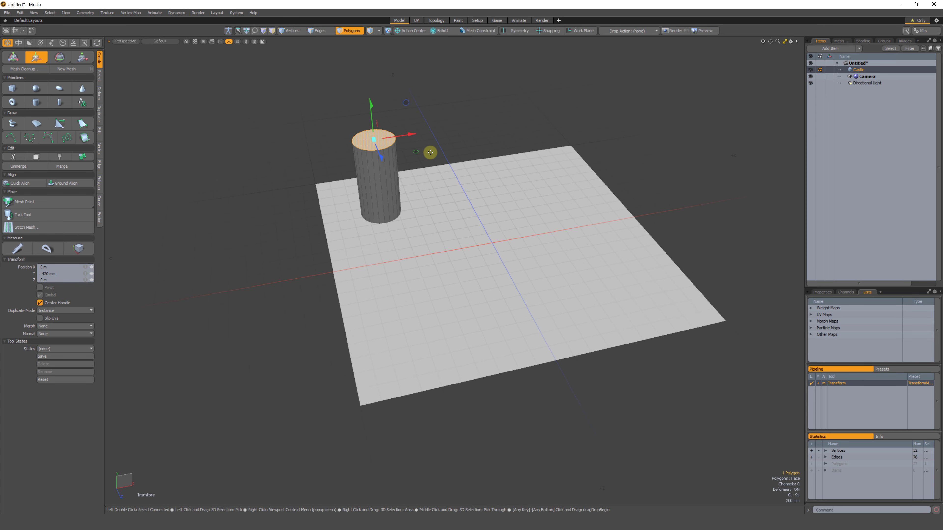
alt+drag(439, 151, 415, 150)
Clear the top polygon selection and select all connected polygons of the shortened cylinder.
click(422, 161)
double_click(382, 141)
alt+drag(425, 188, 242, 139)
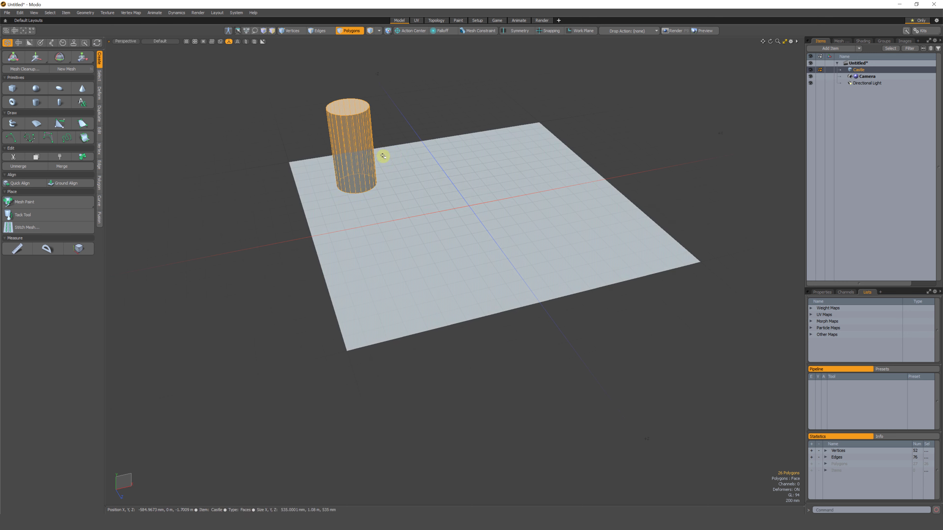
alt+drag(384, 156, 342, 167)
scroll(372, 218, up, 3)
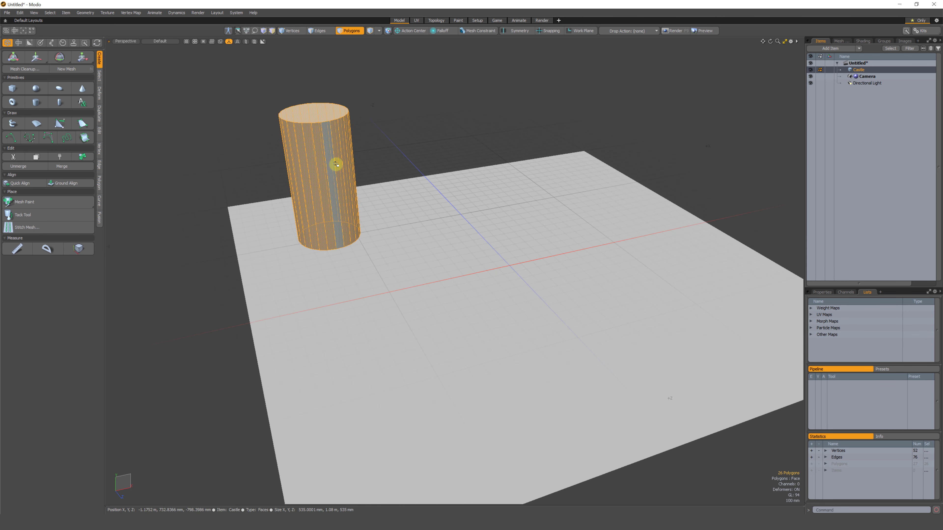
right_drag(327, 130, 289, 145)
double_click(315, 166)
key(w)
drag(361, 171, 376, 168)
key(ctrl+z)
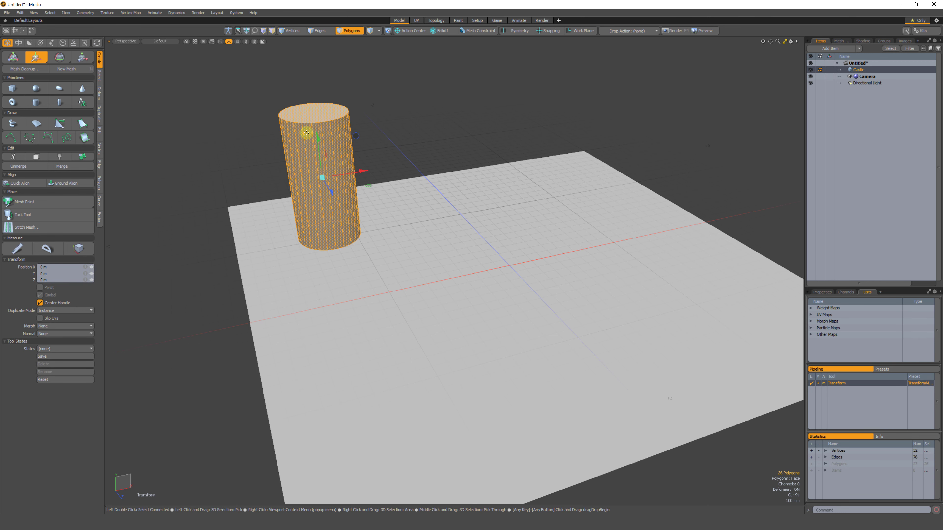
key(space)
Copy the selected cylinder and paste a duplicate in the same place in the mesh.
click(19, 15)
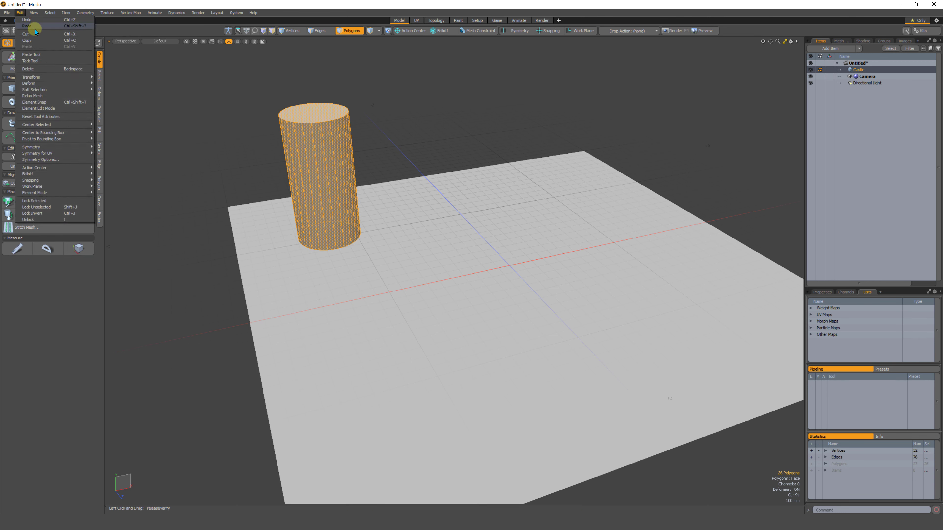
click(32, 40)
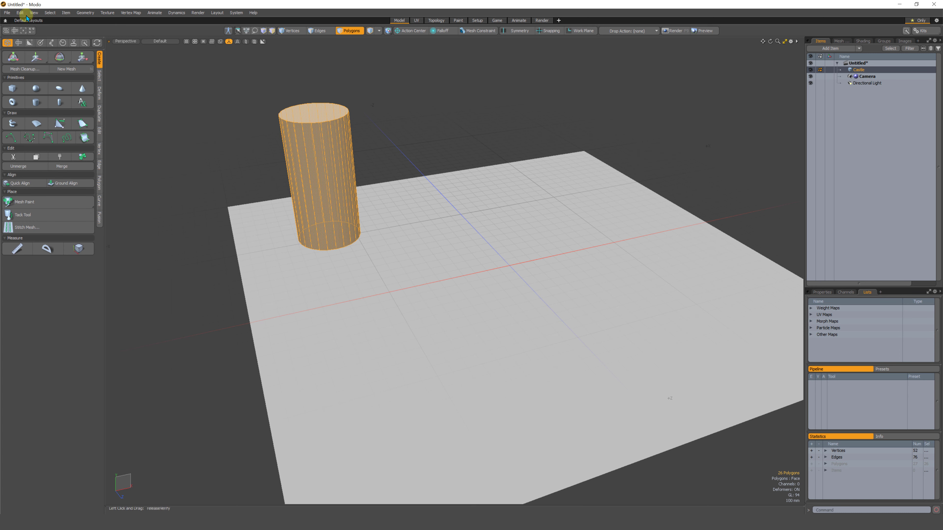
click(19, 13)
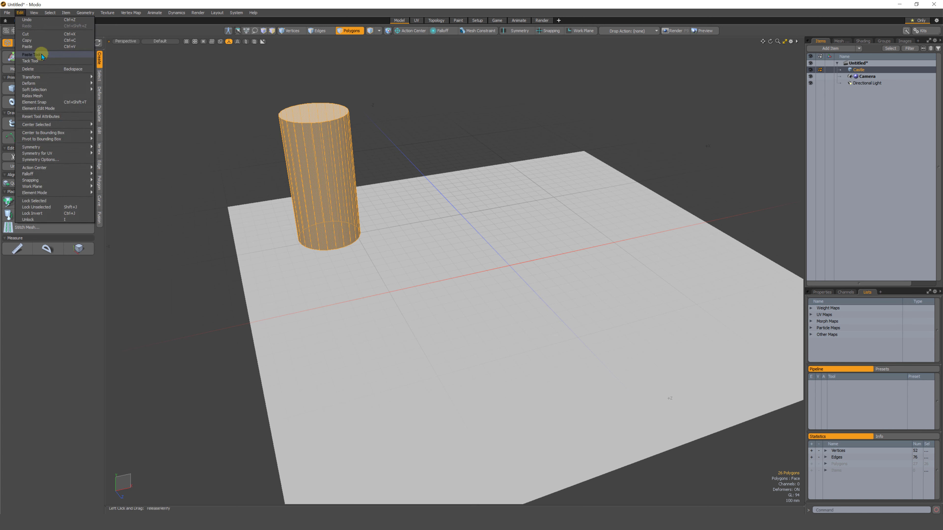
click(45, 46)
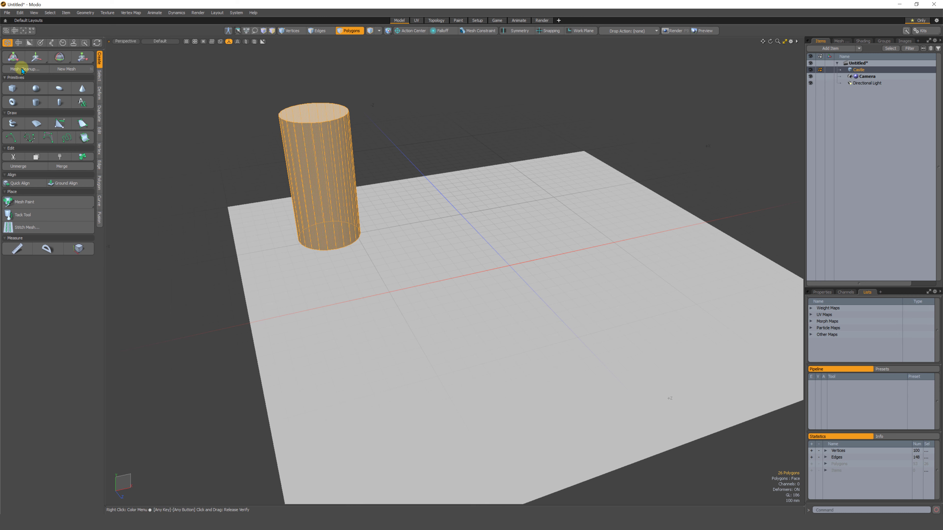
Move the selected cylinder about 2.39 m along X to the plane's other back corner and clear the selection.
click(38, 59)
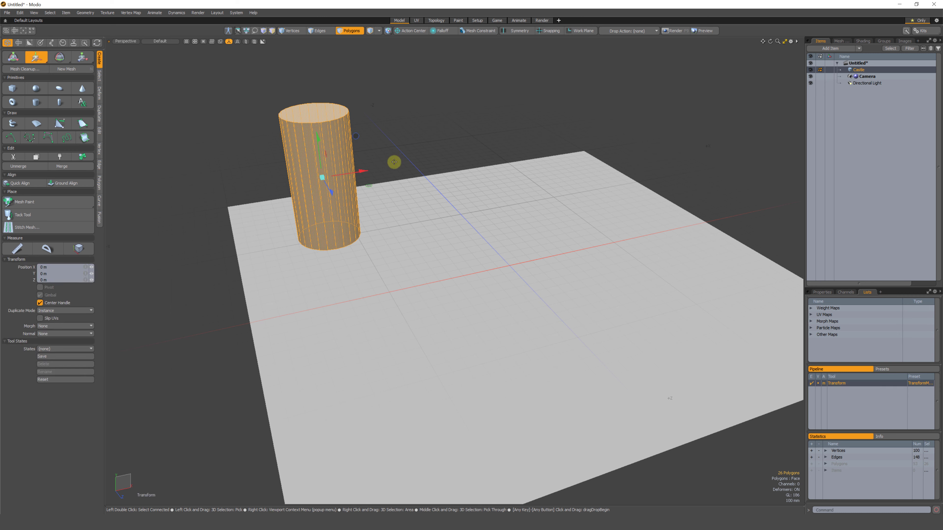
drag(362, 171, 607, 131)
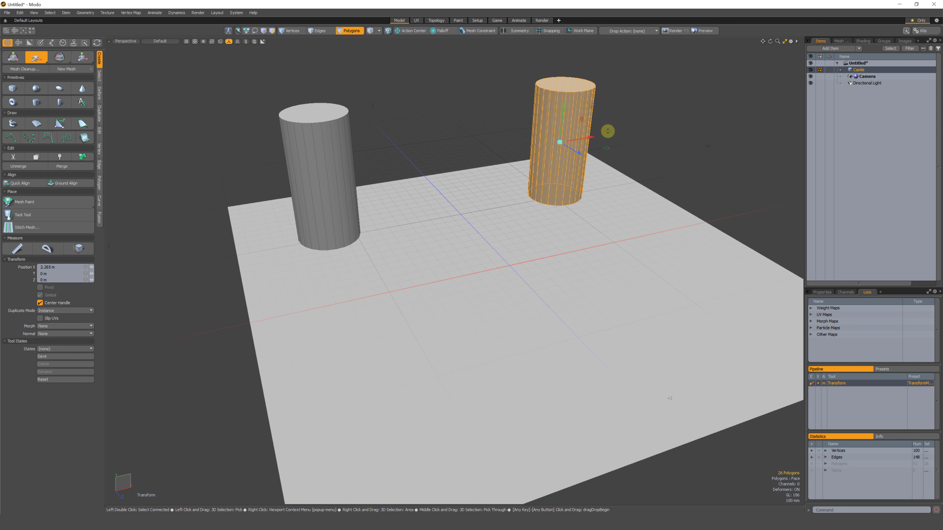
mouse_move(474, 235)
alt+mouse_down()
mouse_move(456, 263)
mouse_move(459, 227)
mouse_move(329, 217)
alt+mouse_up()
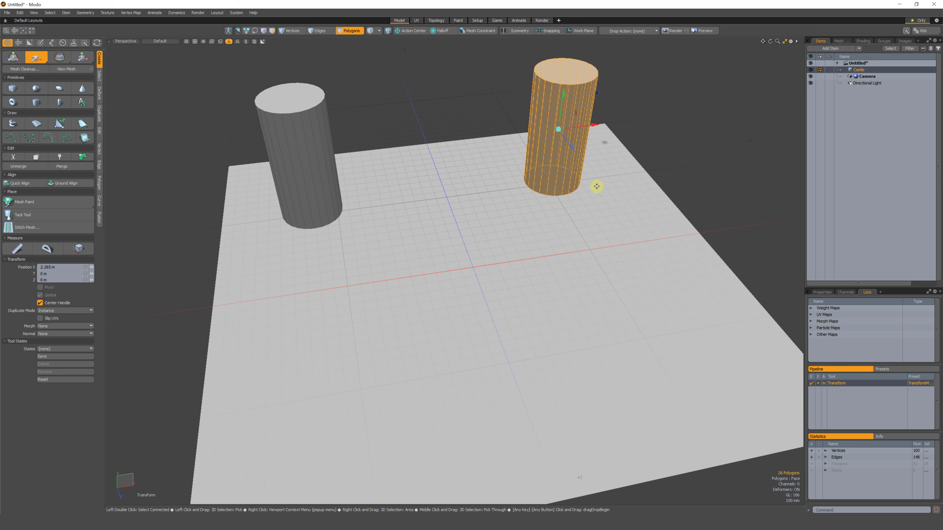
alt+drag(566, 146, 572, 168)
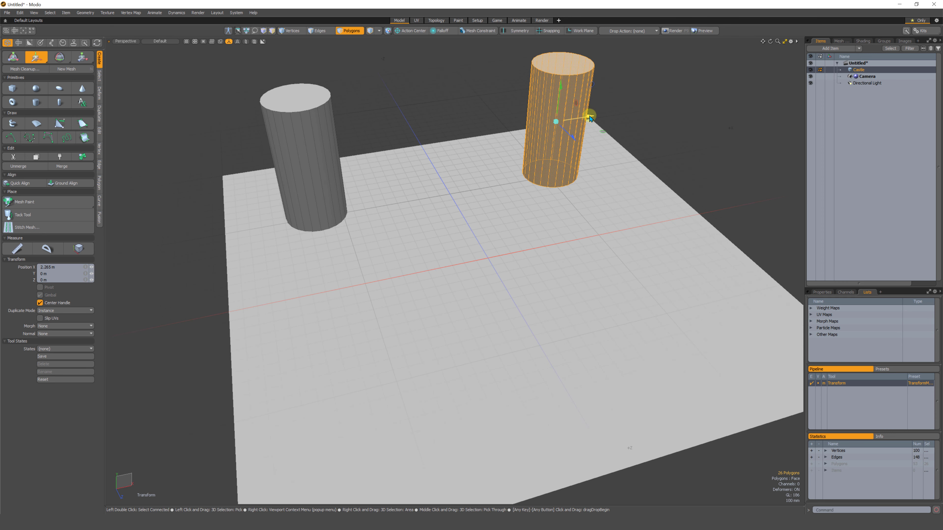
drag(590, 118, 604, 115)
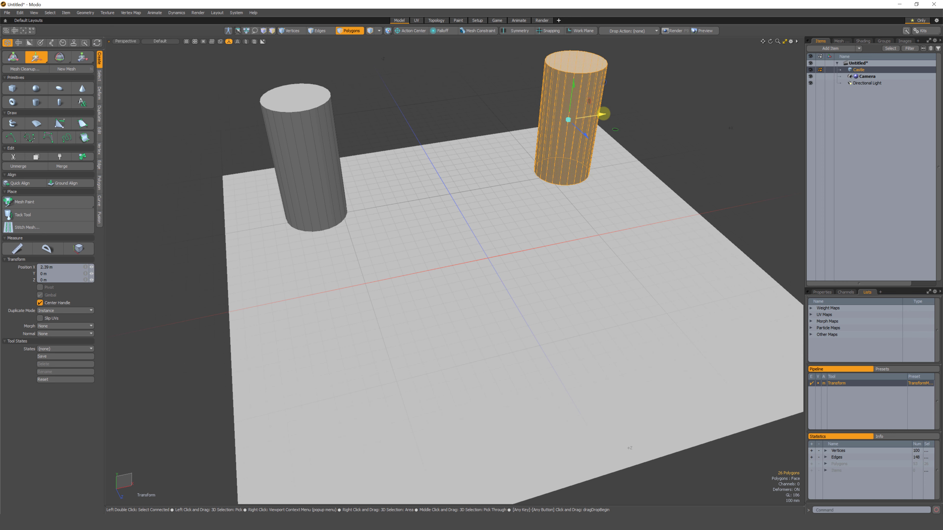
alt+drag(534, 187, 326, 190)
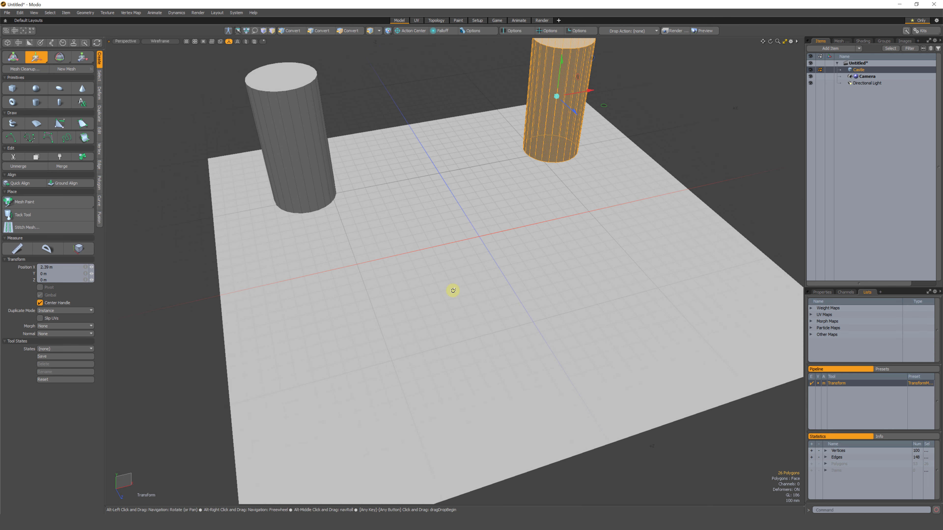
alt+drag(453, 290, 490, 205)
key(space)
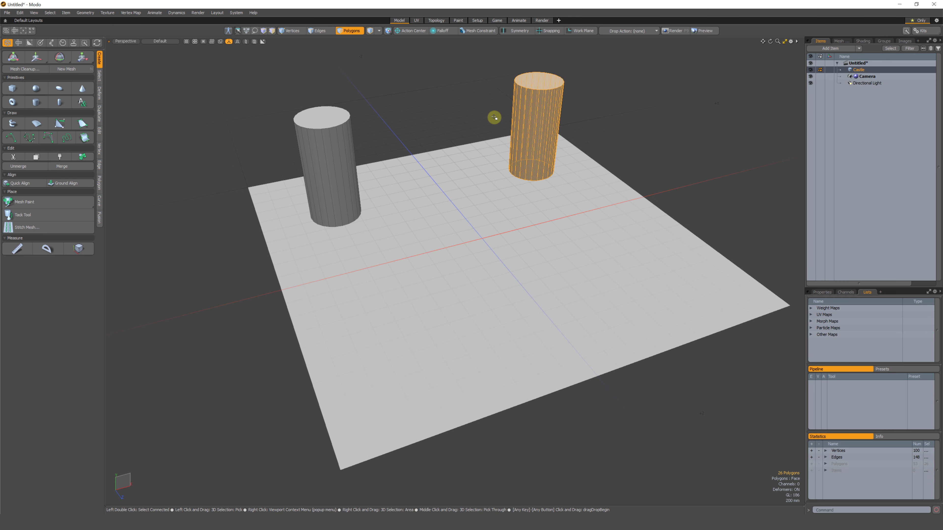
click(445, 133)
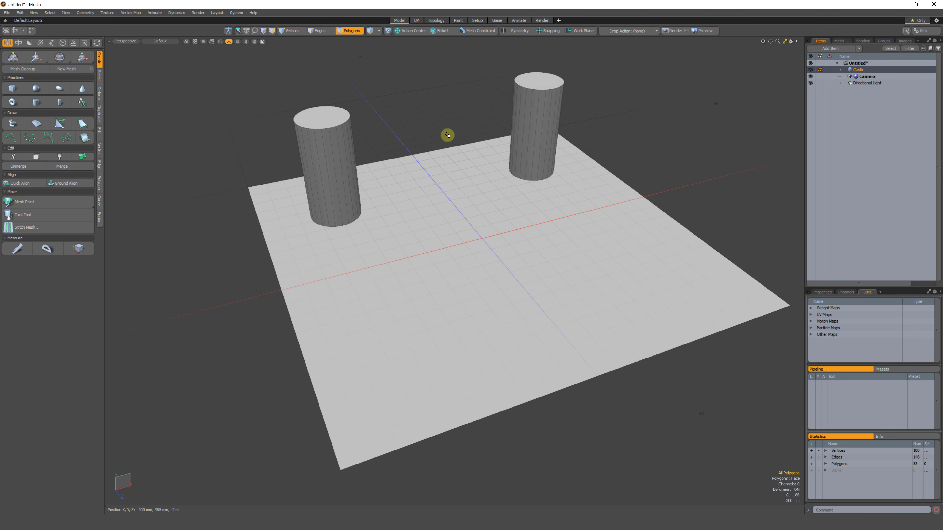
Select all connected polygons of each back tower in turn and clear the selection.
alt+drag(429, 286, 235, 245)
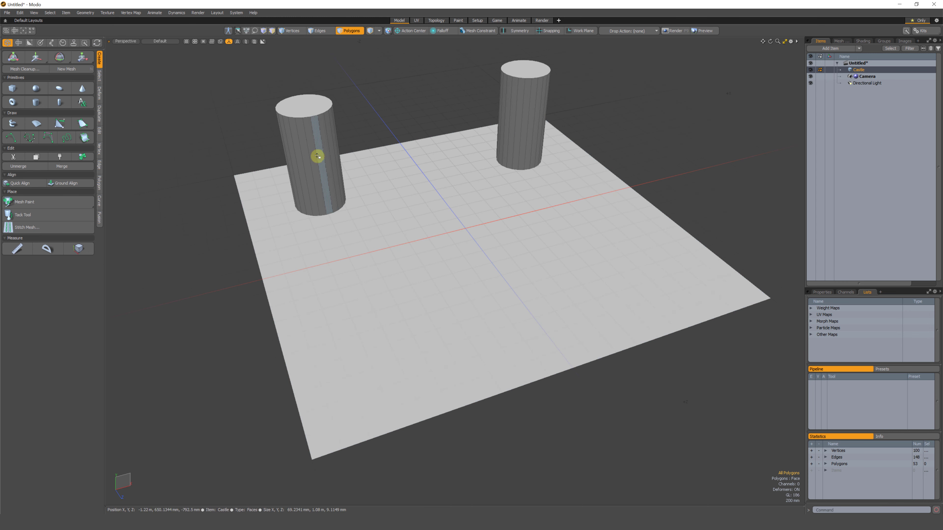
mouse_move(330, 205)
alt+mouse_down()
mouse_move(328, 118)
mouse_move(328, 163)
mouse_move(255, 165)
alt+mouse_up()
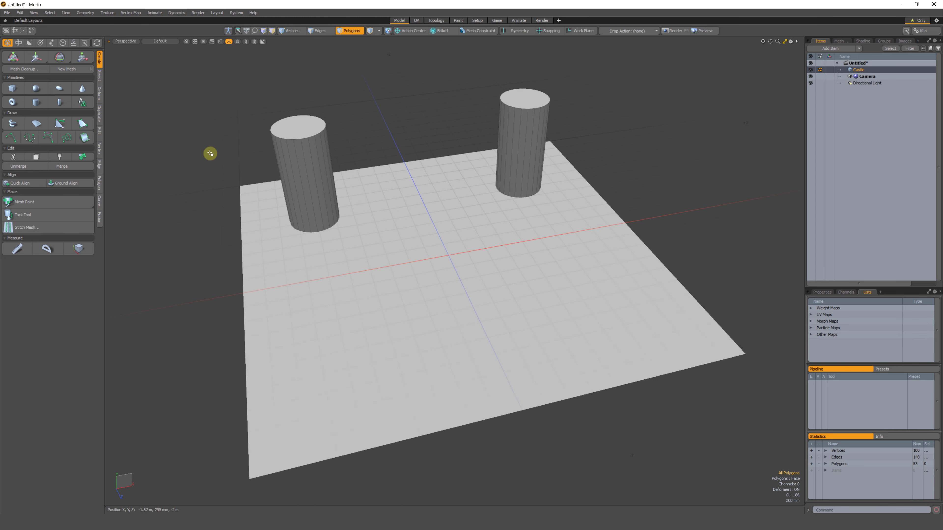
double_click(312, 154)
double_click(522, 132)
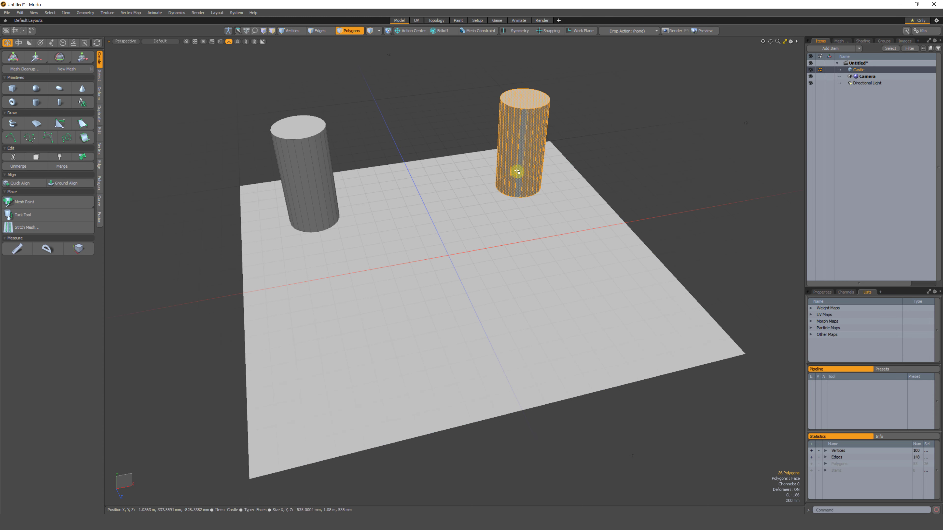
click(418, 125)
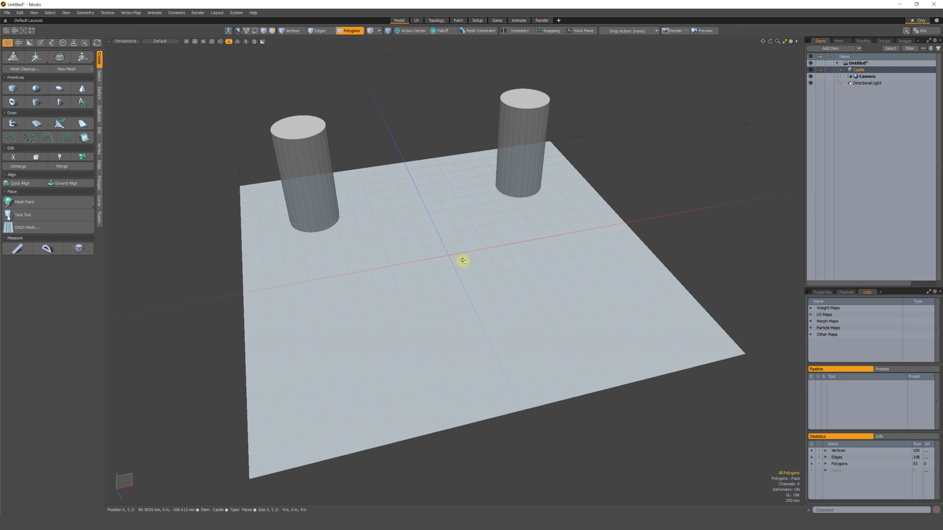
right_drag(648, 277, 654, 277)
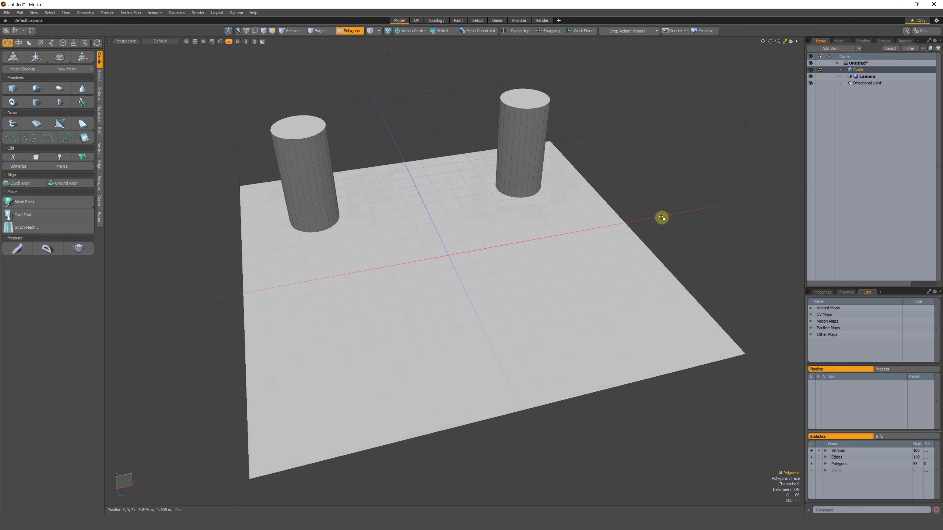
Select both back towers together as complete connected pieces and clear the selection.
alt+drag(343, 141, 303, 119)
double_click(312, 140)
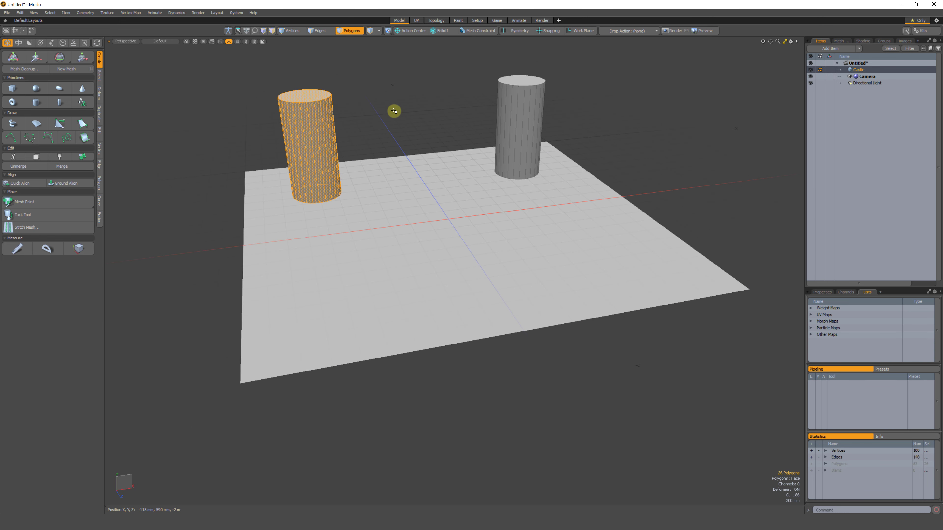
shift+double_click(519, 98)
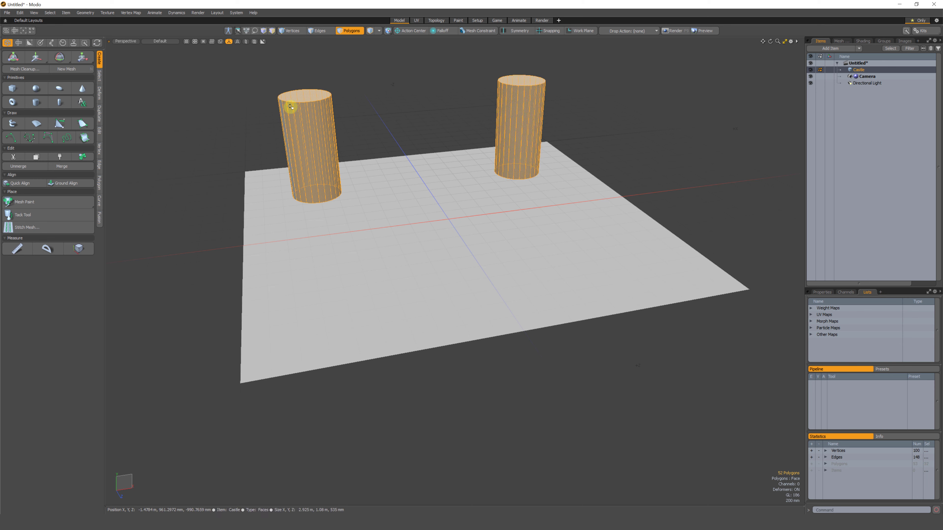
alt+drag(468, 153, 368, 168)
click(362, 118)
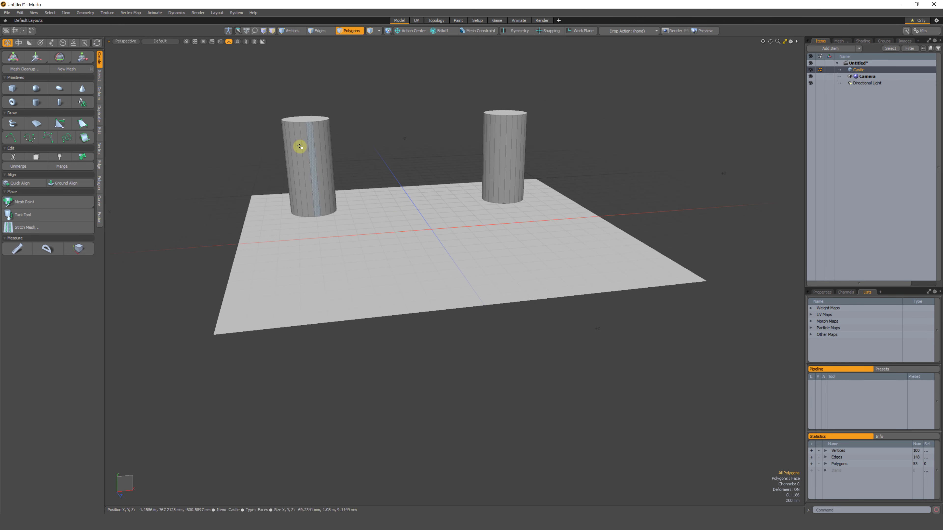
Select side polygons across both back towers, expand the selection to their connected polygons and clear it.
drag(235, 153, 574, 143)
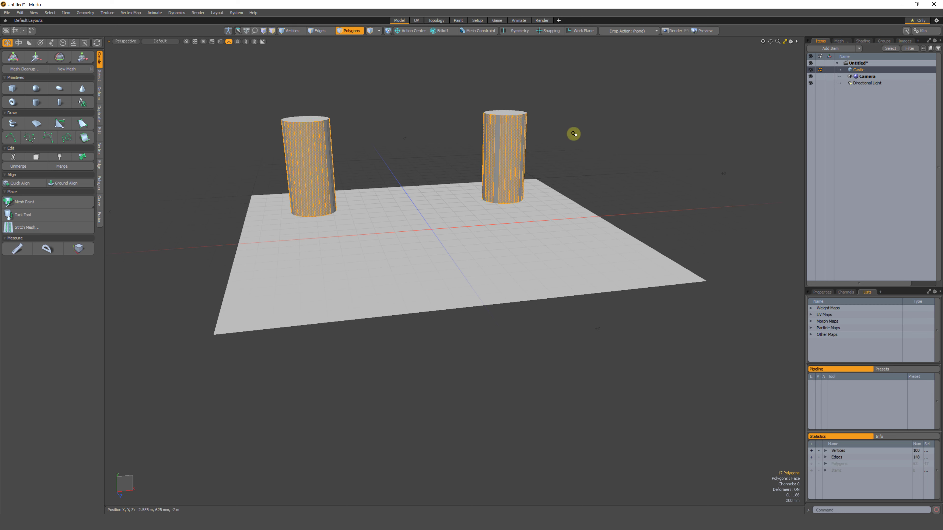
alt+drag(456, 183, 519, 174)
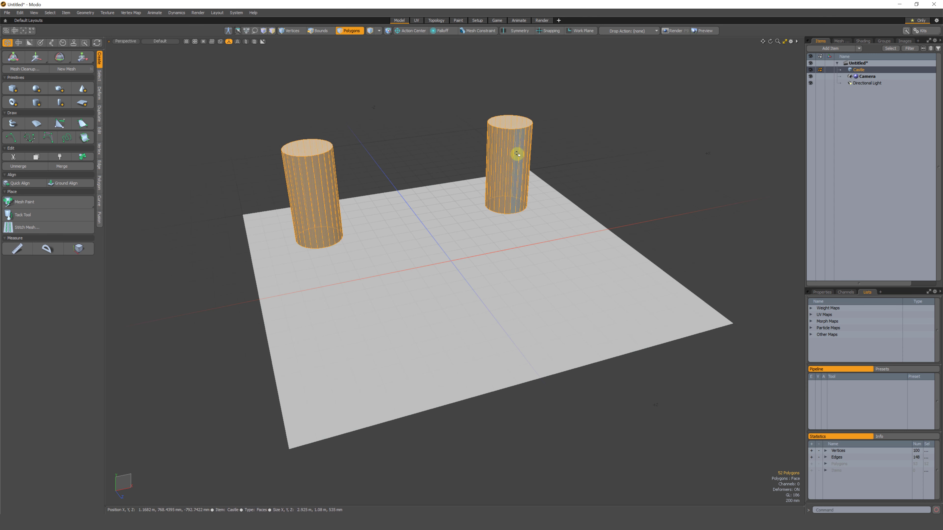
click(411, 175)
Select scattered side polygons on both towers, replace them with one whole back tower and clear the selection.
alt+drag(411, 174, 339, 158)
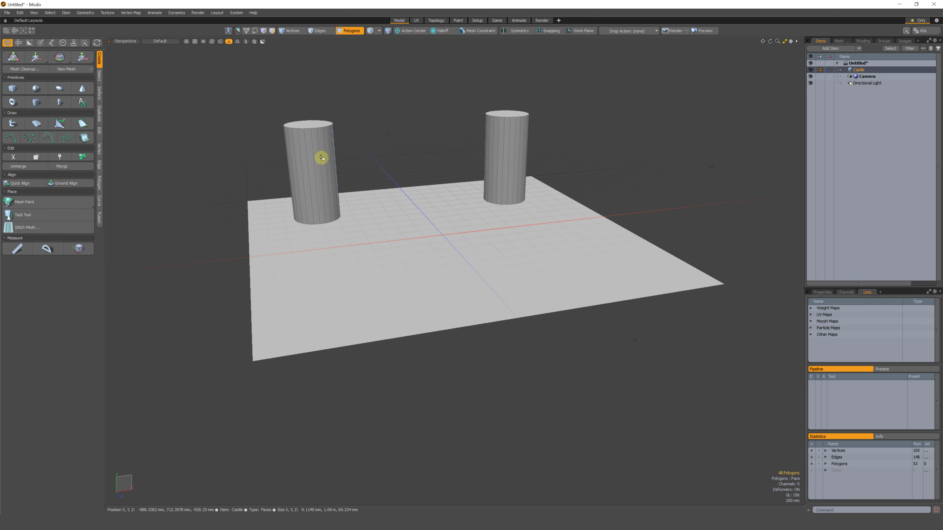
drag(270, 158, 579, 144)
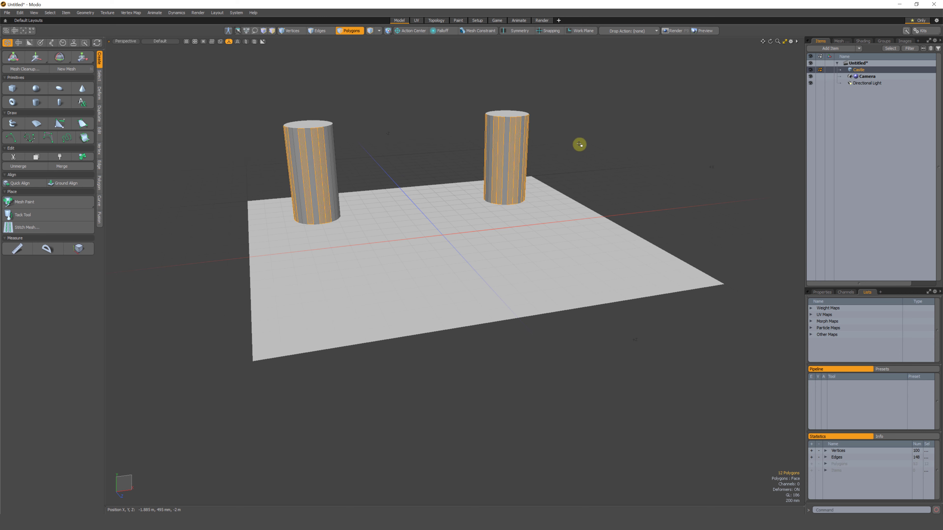
double_click(503, 143)
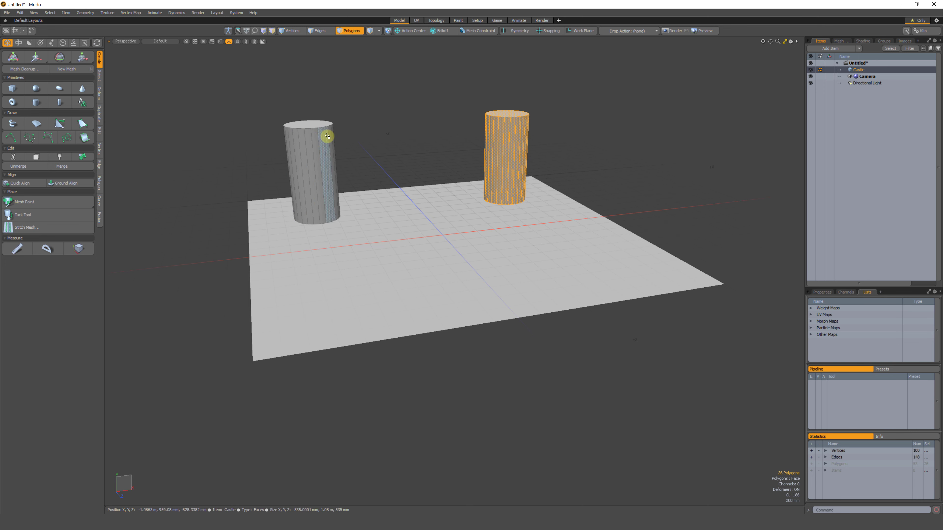
click(420, 131)
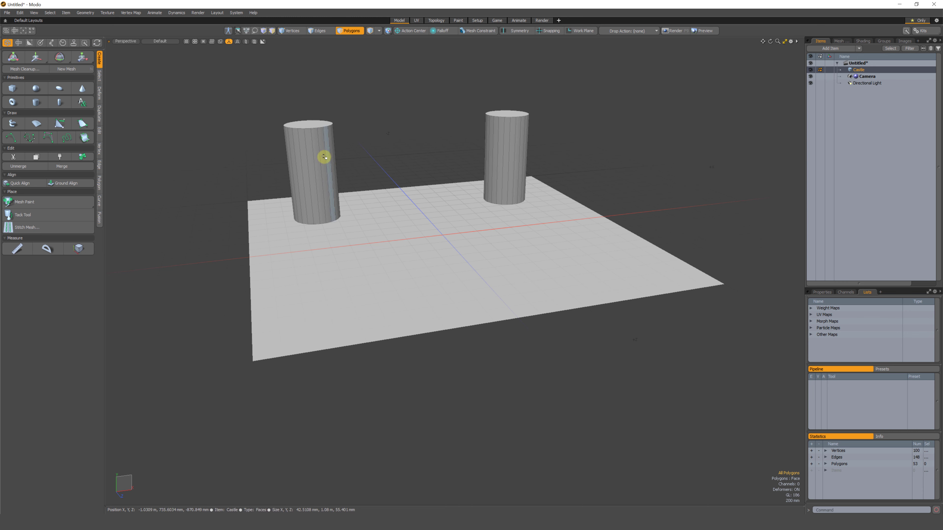
Select all polygons of both back towers, copy them and paste duplicates in the same place.
double_click(311, 157)
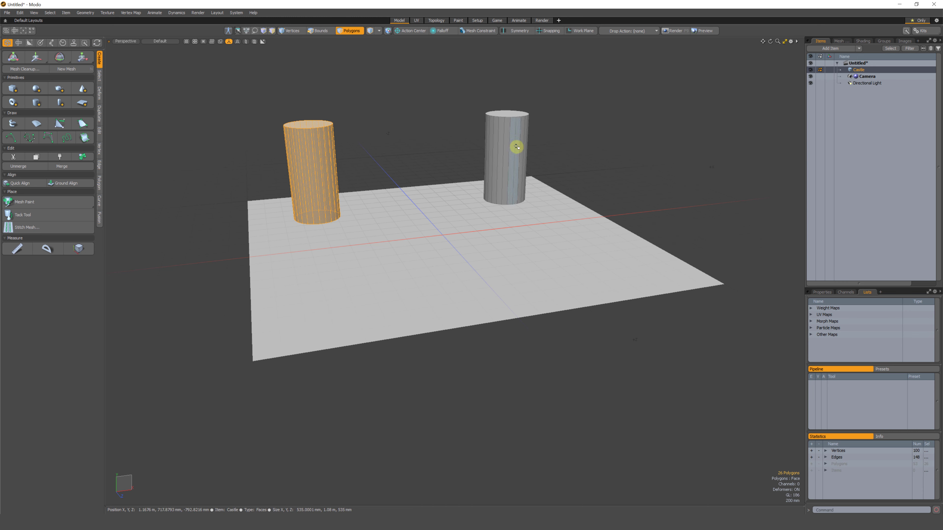
shift+double_click(514, 161)
alt+drag(421, 211, 448, 205)
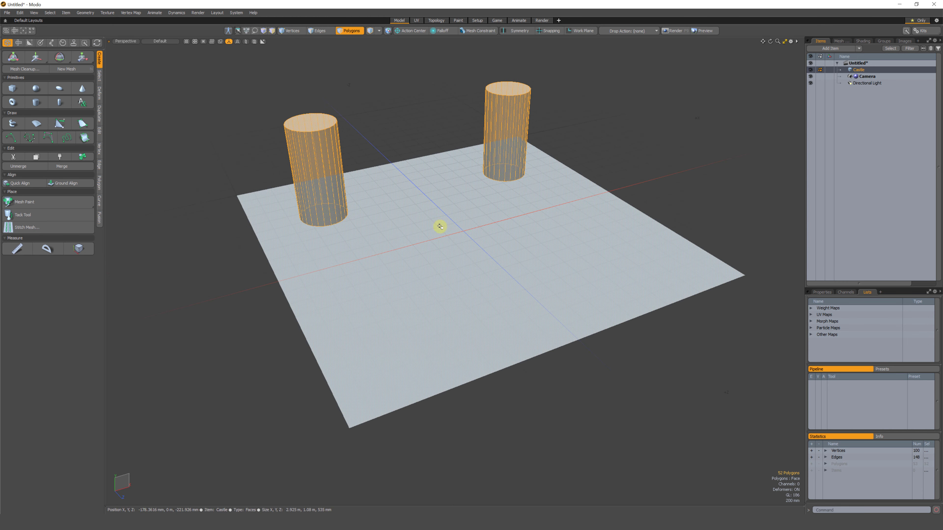
key(ctrl+c)
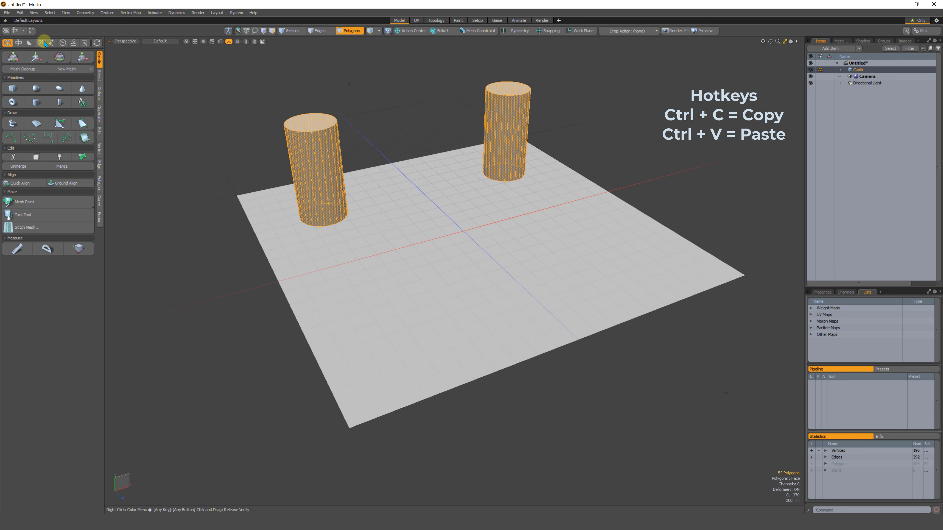
Move the two duplicated towers about 2.075 m along Z toward the plane's front corners and clear the selection.
click(34, 60)
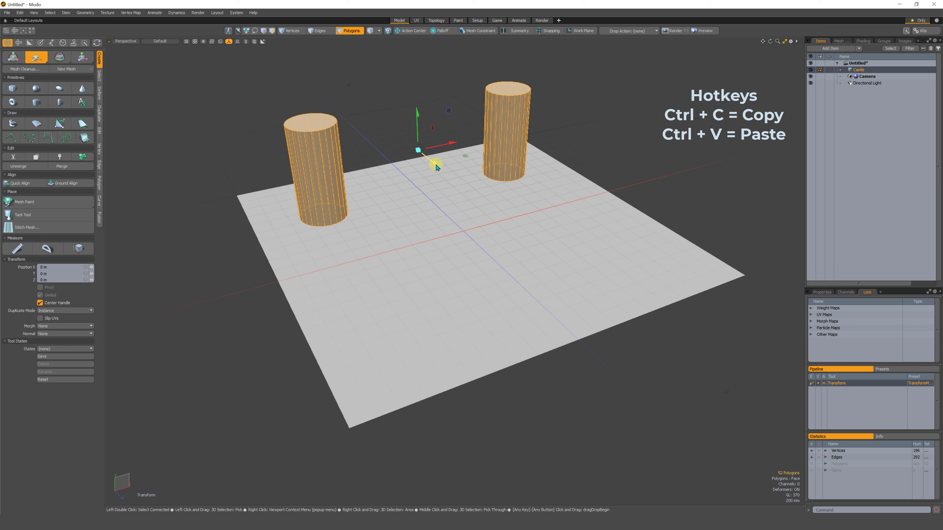
key(ctrl+v)
drag(442, 169, 549, 299)
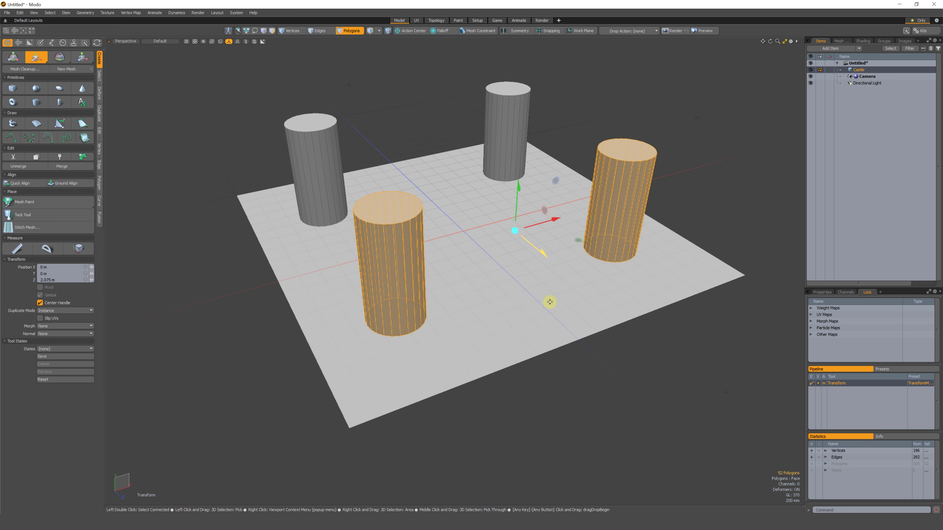
key(space)
click(592, 101)
alt+drag(552, 202, 480, 261)
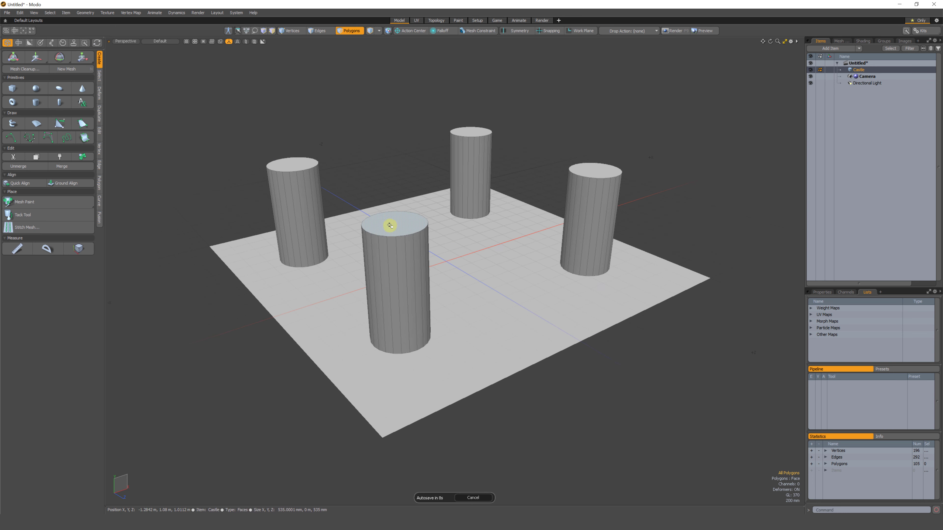
click(389, 225)
click(603, 184)
click(373, 249)
double_click(478, 166)
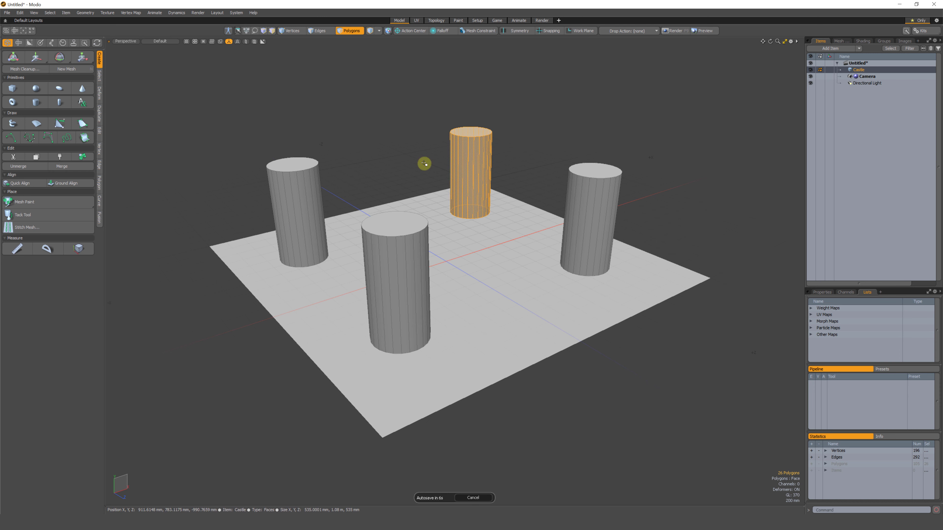
double_click(312, 200)
Select the top polygons of both front towers, move them down along Y to shorten the towers and clear the selection.
click(384, 224)
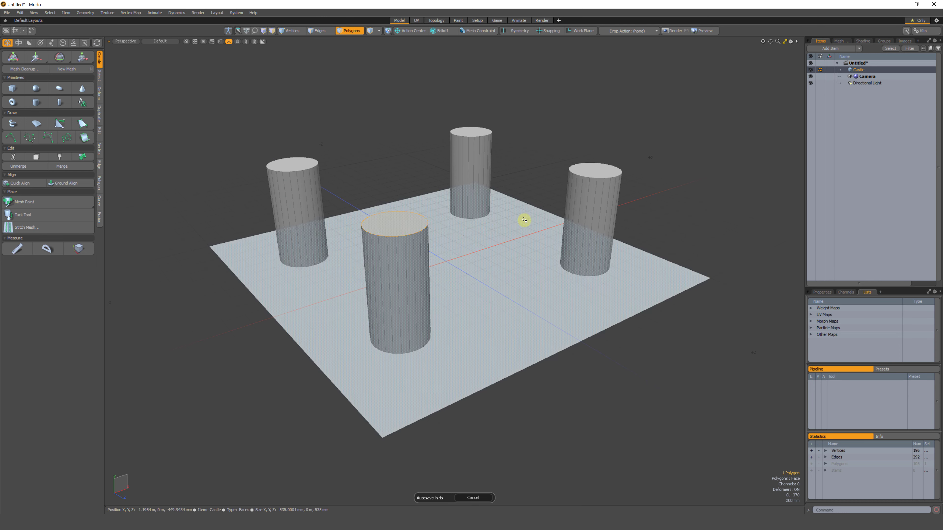
click(390, 224)
shift+click(593, 169)
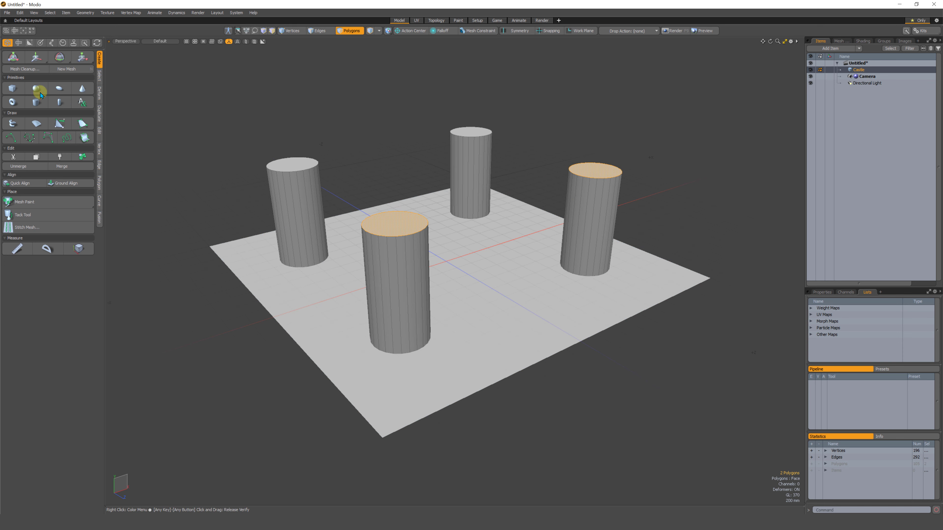
click(34, 58)
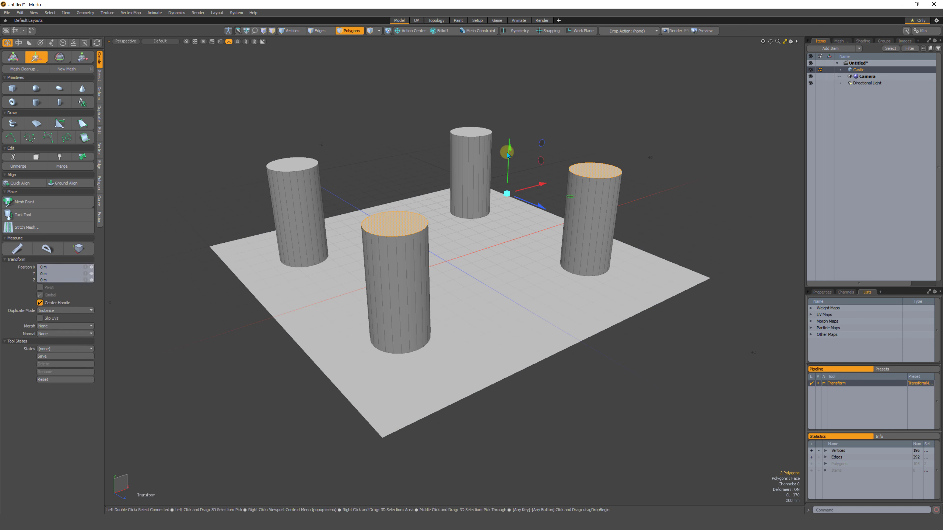
drag(511, 148, 508, 175)
key(space)
click(567, 184)
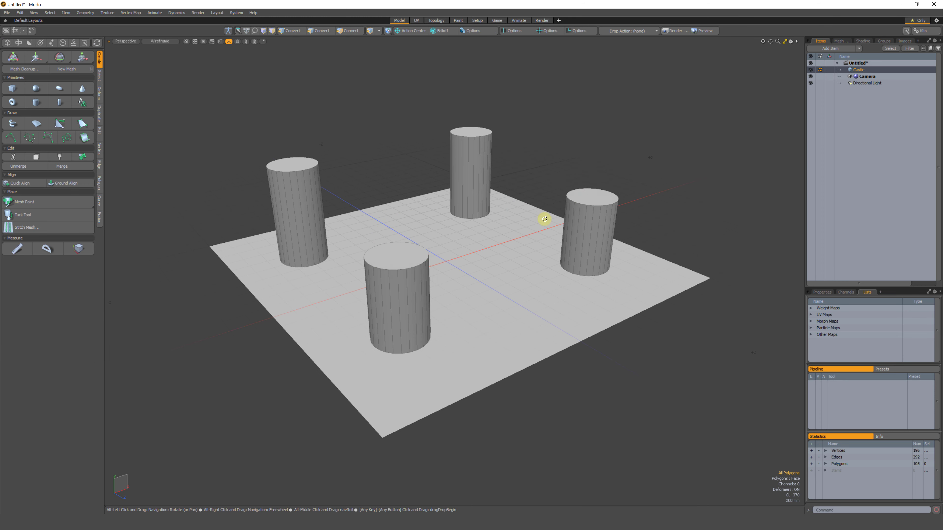
alt+drag(543, 218, 457, 256)
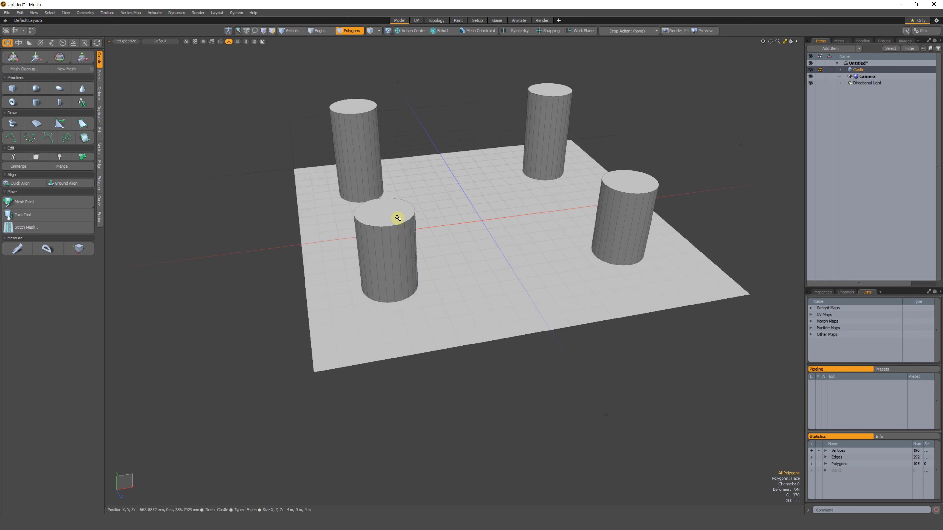
click(356, 137)
click(402, 242)
click(553, 135)
click(636, 223)
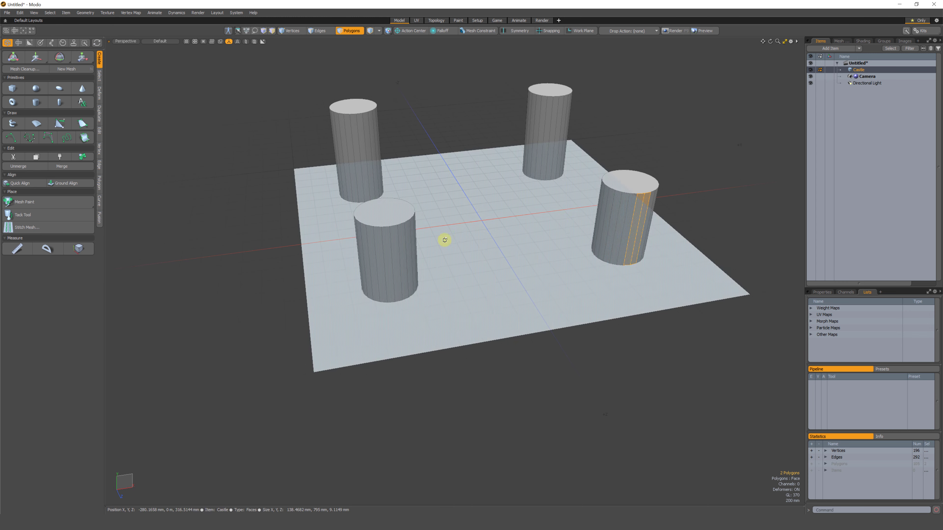
alt+drag(410, 208, 440, 173)
click(412, 130)
alt+drag(403, 128, 393, 154)
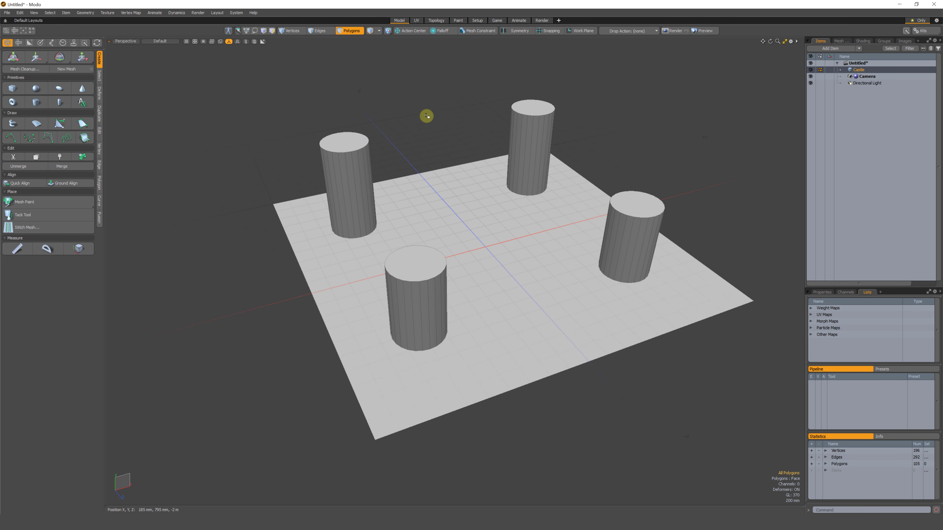
Add a default cone at the plane's centre and select all its connected polygons.
key(ctrl)
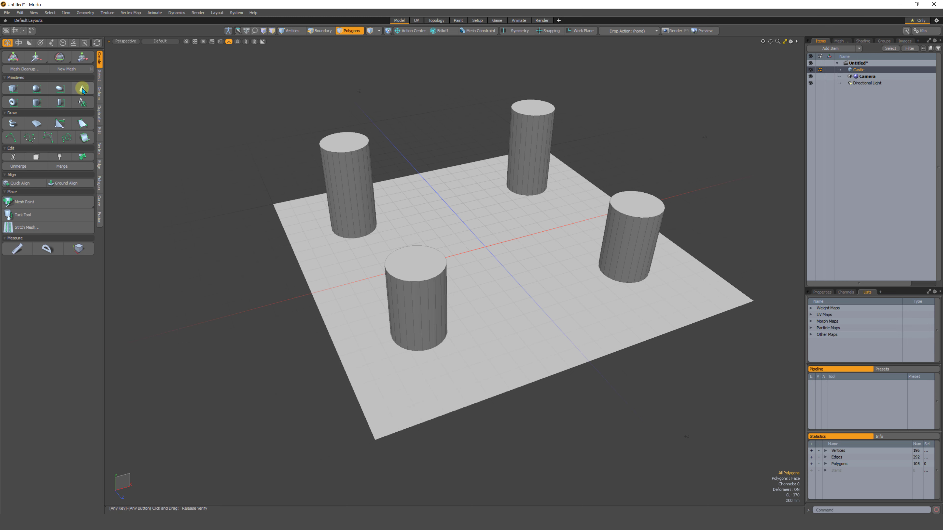
click(83, 89)
alt+drag(450, 252, 448, 232)
double_click(468, 213)
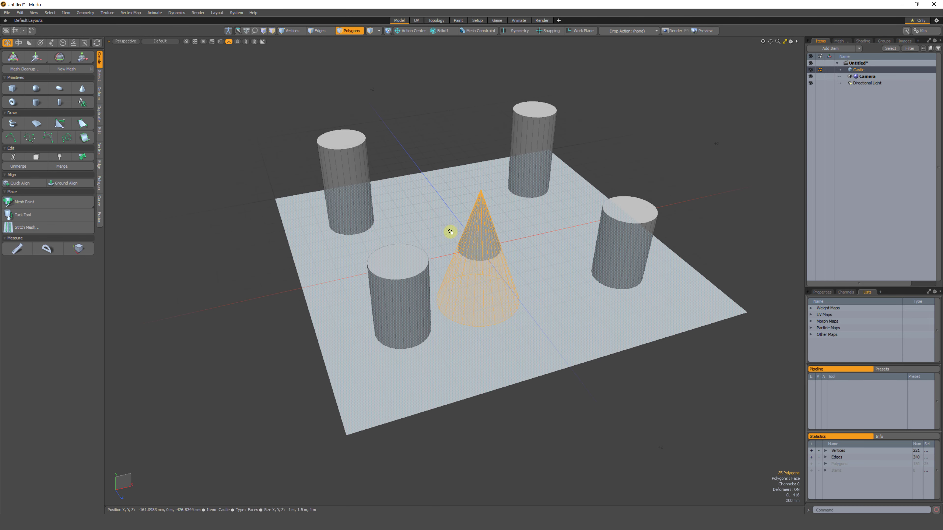
Move the cone onto the back-left tower and centre it in Top view, offset about -1.225 m in X and -1.065 m in Z.
click(36, 56)
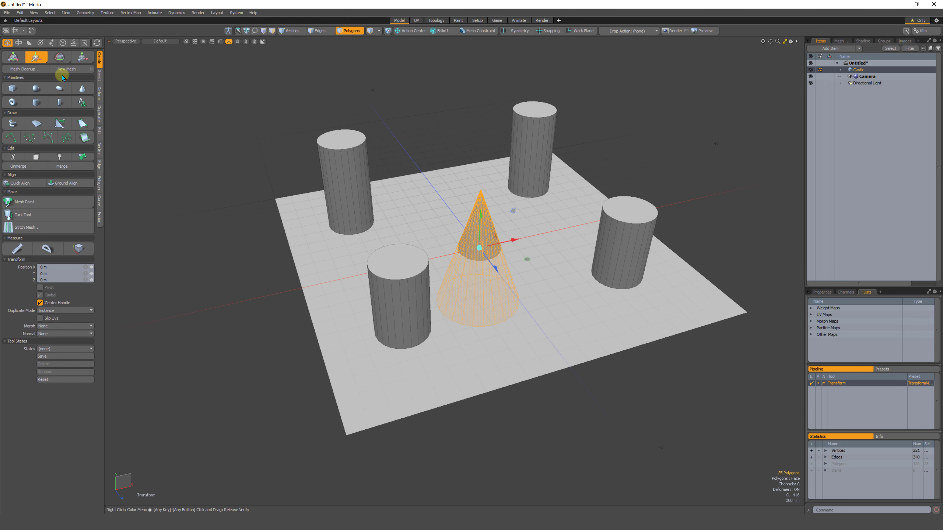
drag(528, 263, 269, 86)
click(124, 42)
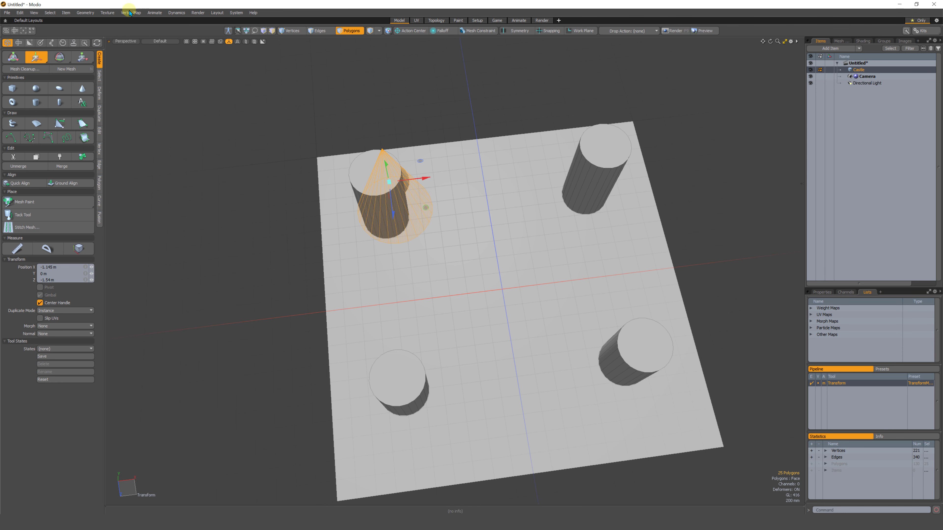
click(130, 13)
scroll(375, 260, up, 3)
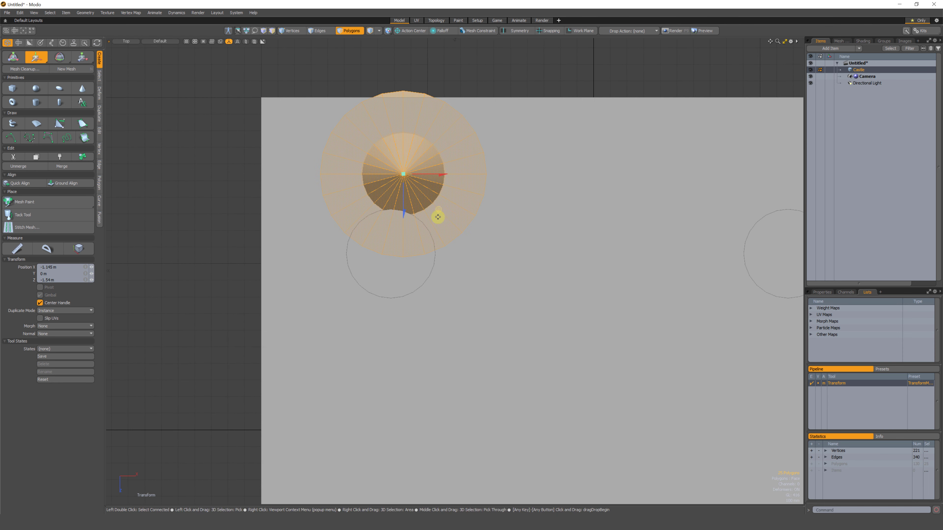
drag(444, 212, 425, 286)
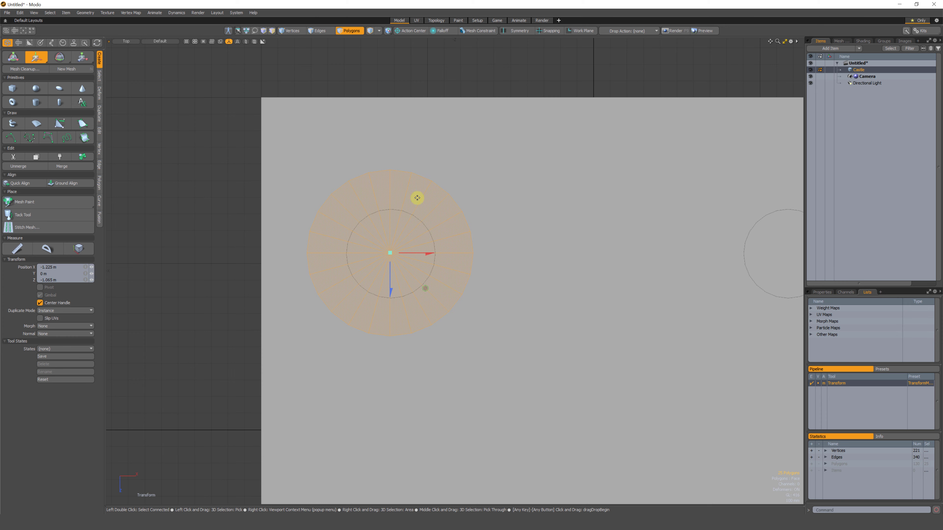
Return to Perspective view and raise the cone about 1.805 m along Y onto the top of the back-left tower.
click(125, 40)
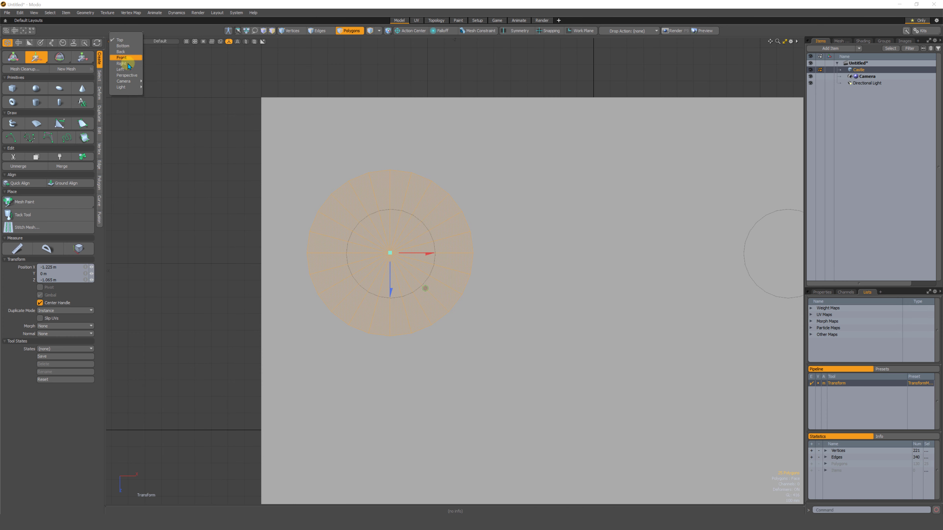
click(130, 78)
alt+drag(424, 240, 455, 244)
scroll(474, 255, down, 5)
alt+drag(441, 158, 431, 191)
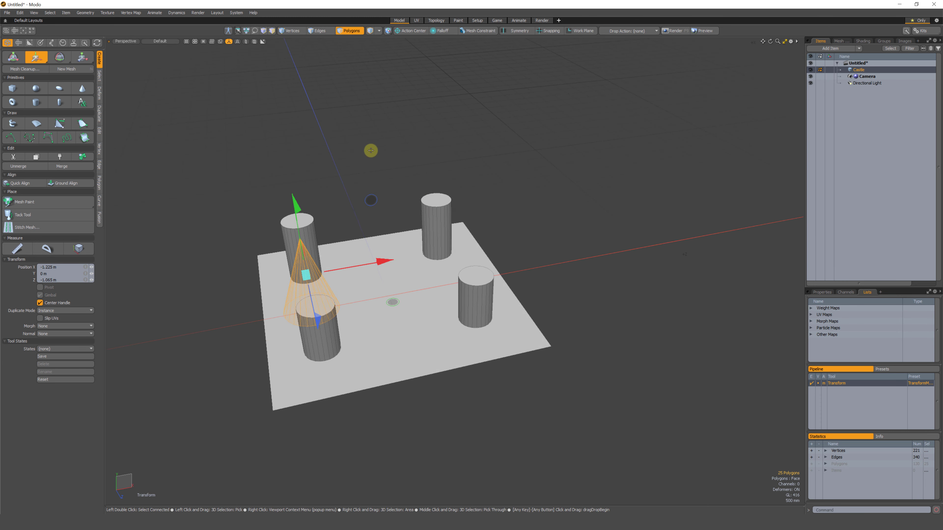
alt+drag(422, 120, 404, 154)
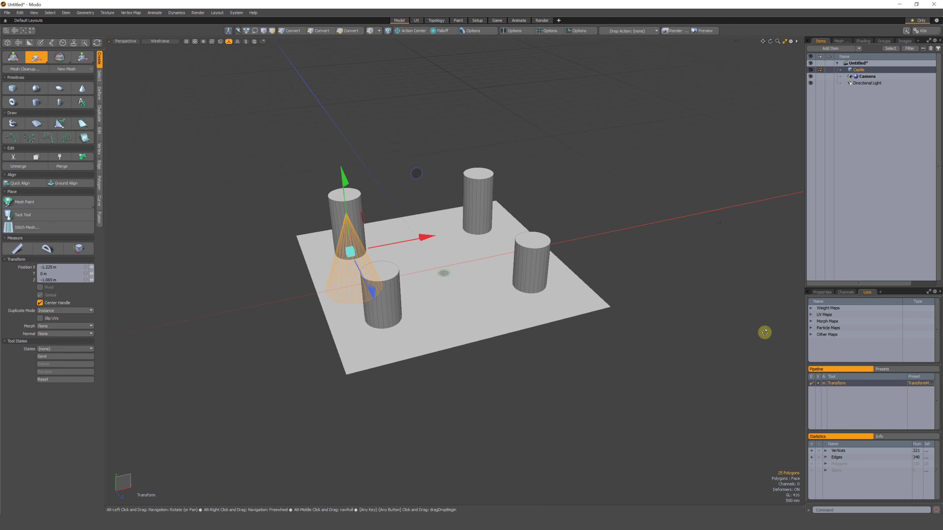
mouse_move(764, 333)
alt+mouse_down()
mouse_move(780, 339)
mouse_move(754, 333)
alt+mouse_up()
alt+drag(758, 343, 754, 325)
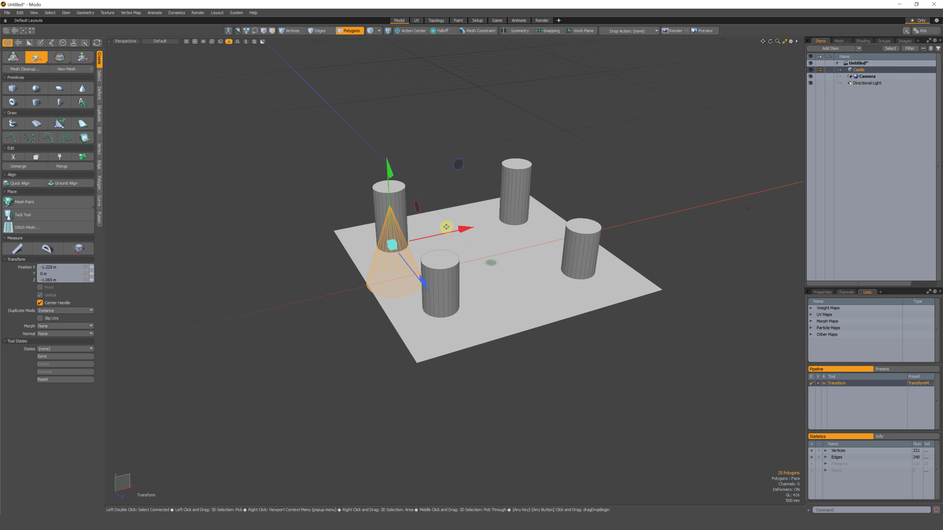
key(a)
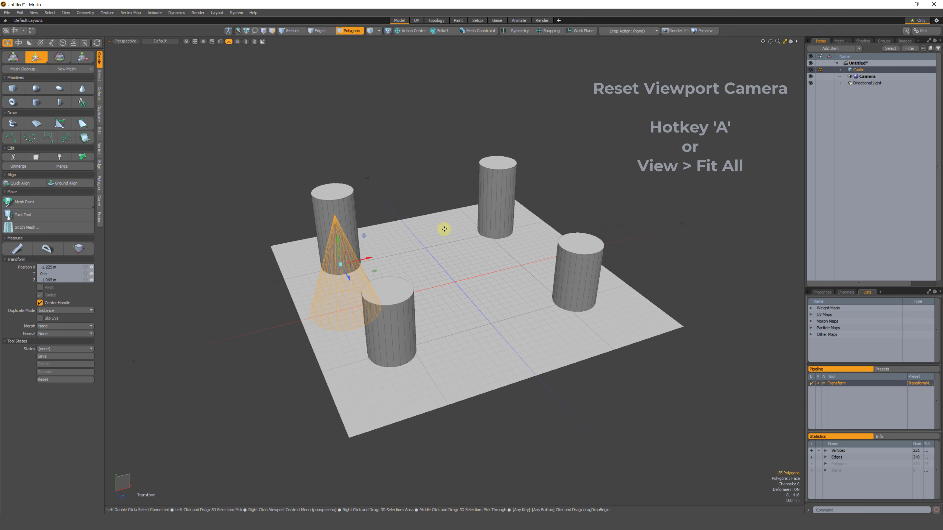
alt+drag(570, 231, 335, 242)
alt+drag(335, 243, 349, 54)
alt+drag(343, 202, 329, 156)
drag(361, 109, 351, 211)
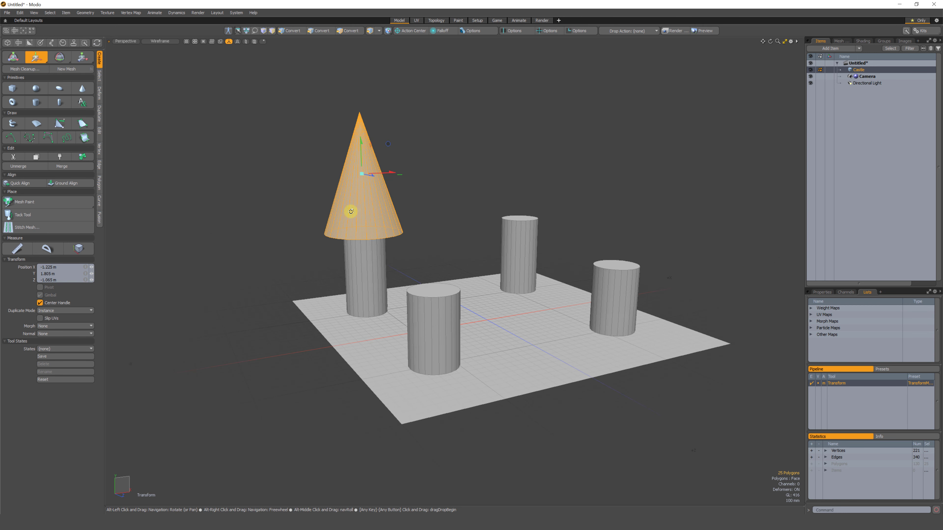
Scale the back-left cone to 75% in X and Z, keeping Y at 100%.
alt+drag(366, 180, 357, 187)
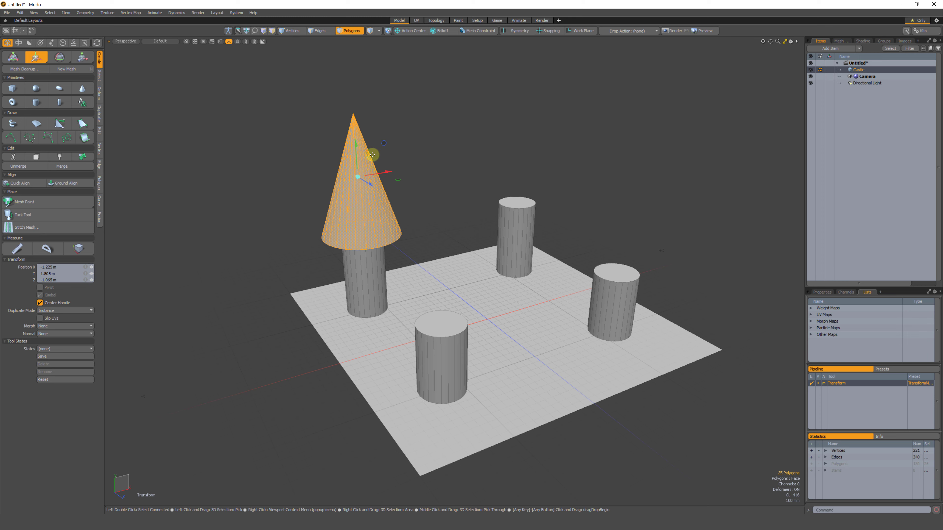
key(r)
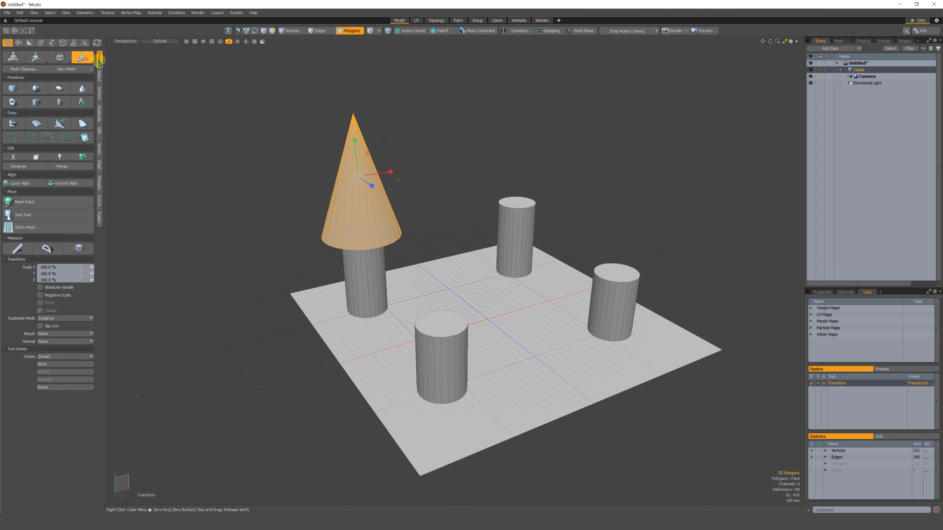
mouse_move(349, 290)
alt+mouse_down()
mouse_move(394, 199)
mouse_move(380, 195)
mouse_move(365, 210)
mouse_move(372, 284)
mouse_move(371, 249)
alt+mouse_up()
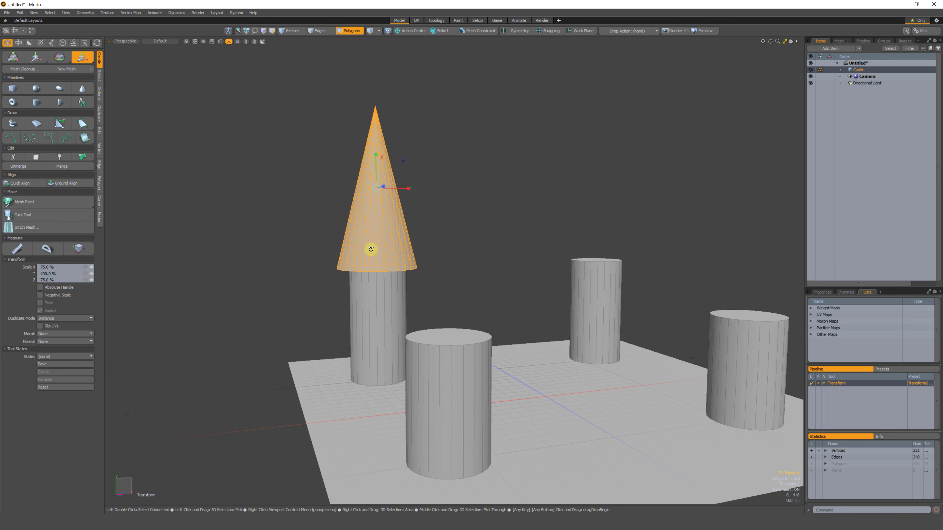
Duplicate the scaled cone and move the copy 2.4 m along X onto the back-right tower.
alt+drag(386, 139, 398, 240)
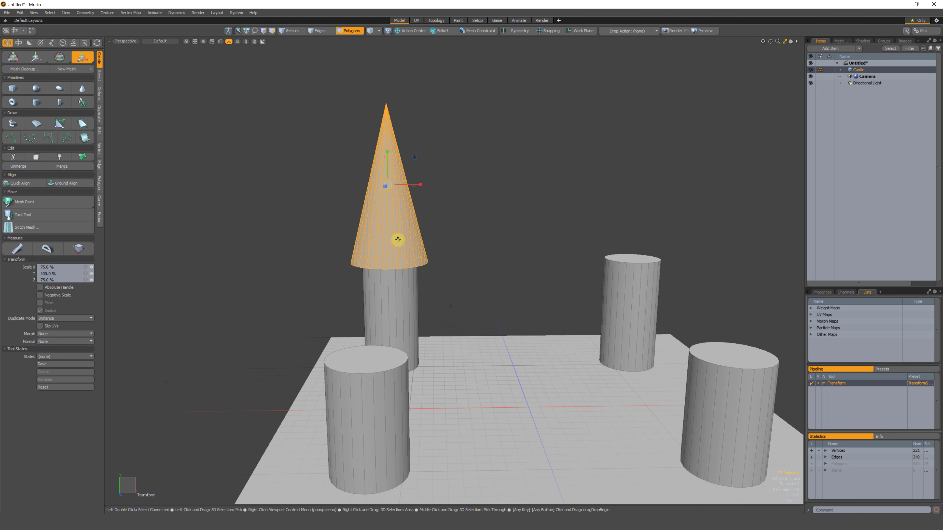
key(ctrl+c)
key(ctrl+v)
key(w)
drag(418, 181, 744, 204)
In Top view, shift the duplicated cone about -515 mm along Z to check its alignment, undo the shift and return to Perspective view.
click(126, 42)
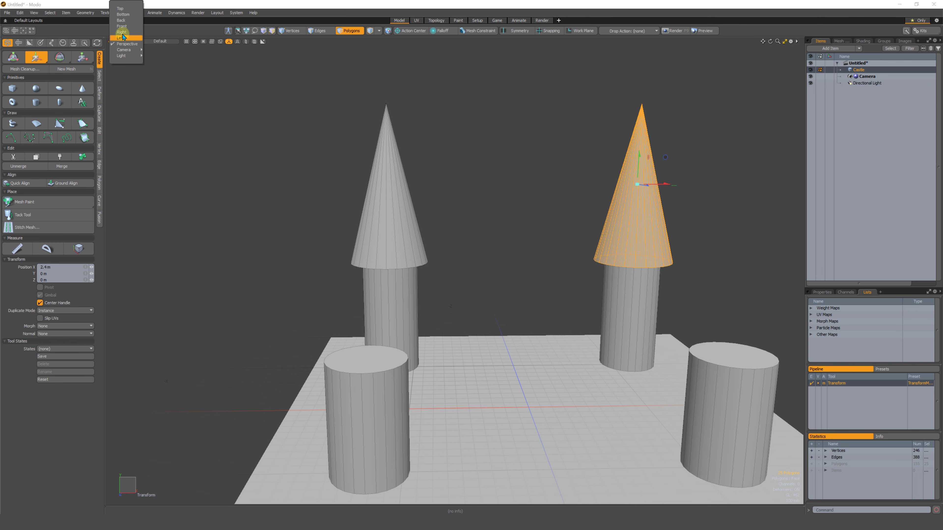
click(127, 8)
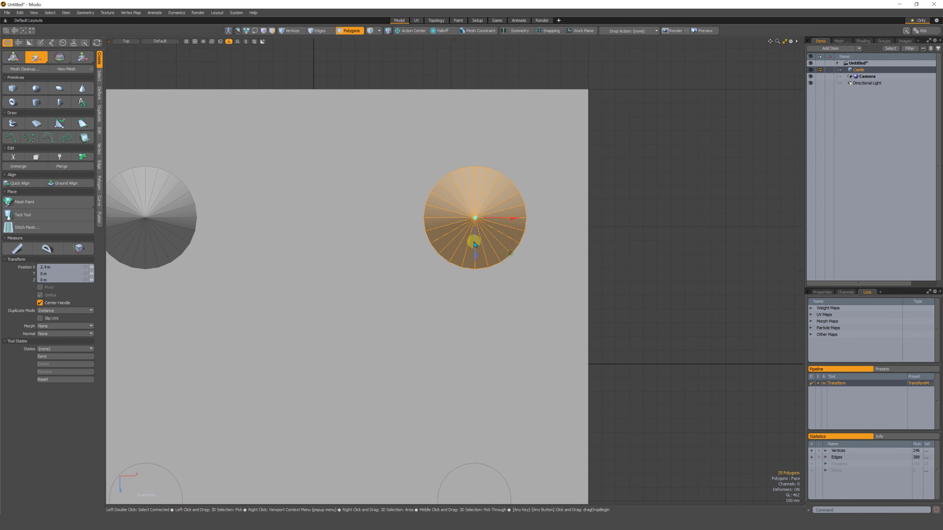
drag(475, 259, 488, 185)
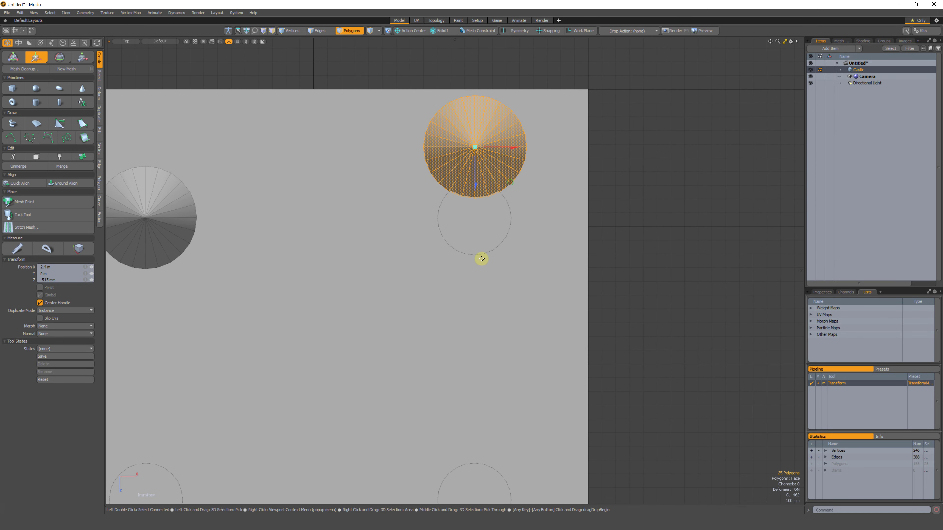
key(ctrl+z)
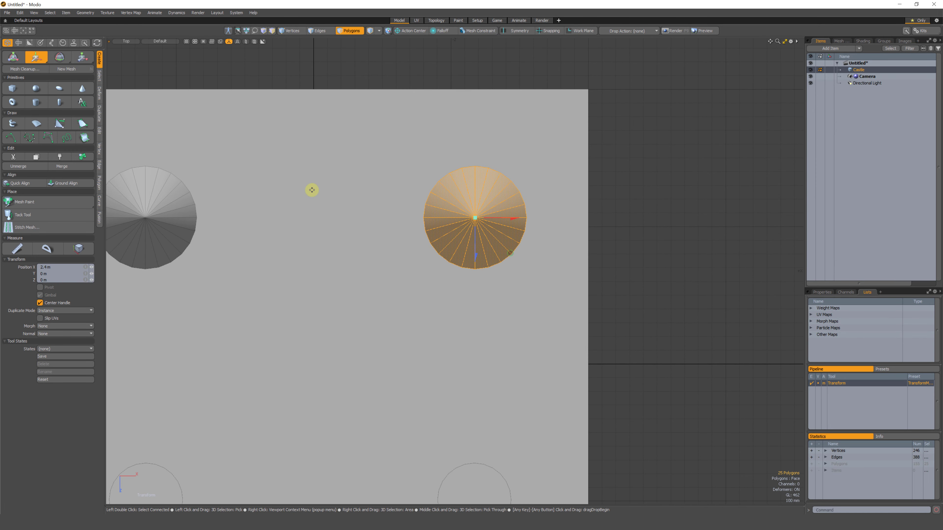
click(126, 41)
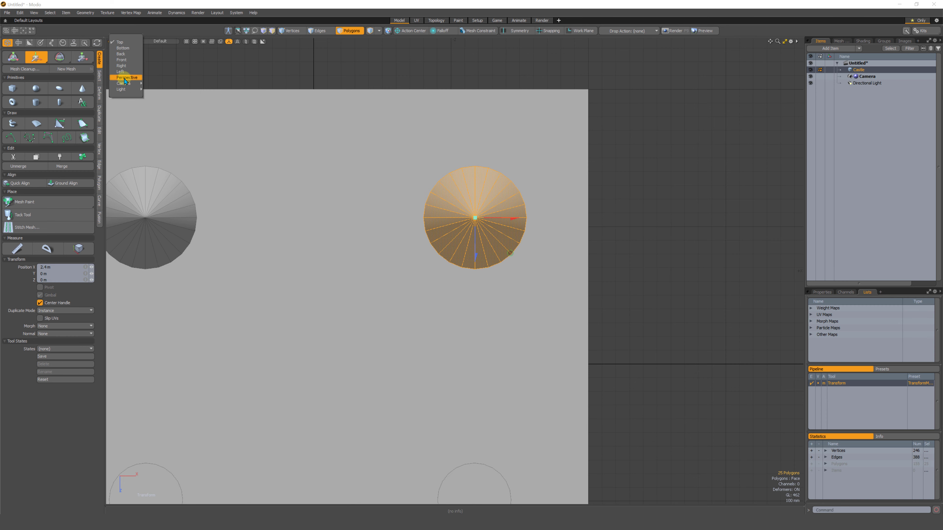
click(125, 81)
Select only the tip vertex of the back-left cone, lower it about 845 mm along Y and clear the selection.
mouse_move(374, 249)
alt+mouse_down()
mouse_move(379, 271)
mouse_move(368, 270)
mouse_move(372, 247)
alt+mouse_up()
scroll(366, 258, down, 3)
scroll(392, 241, up, 3)
click(392, 242)
scroll(355, 215, up, 3)
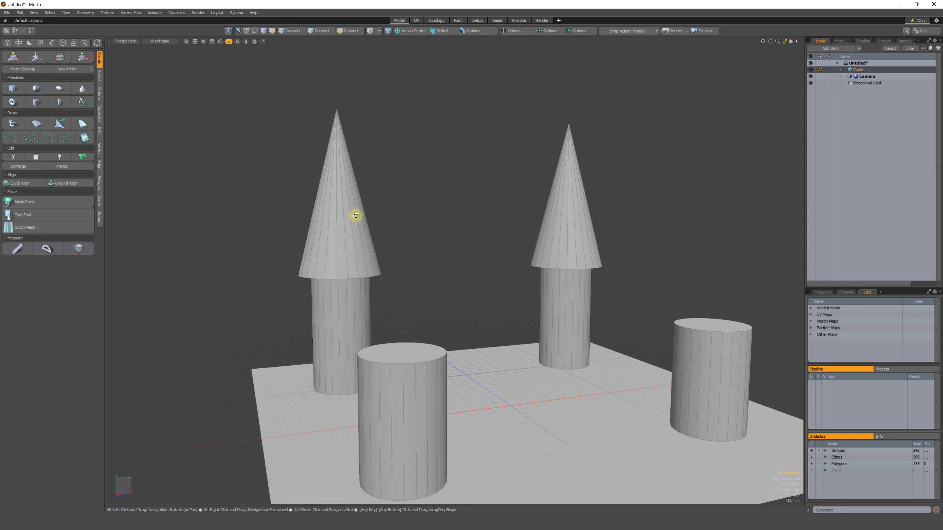
scroll(356, 215, down, 1)
key(3)
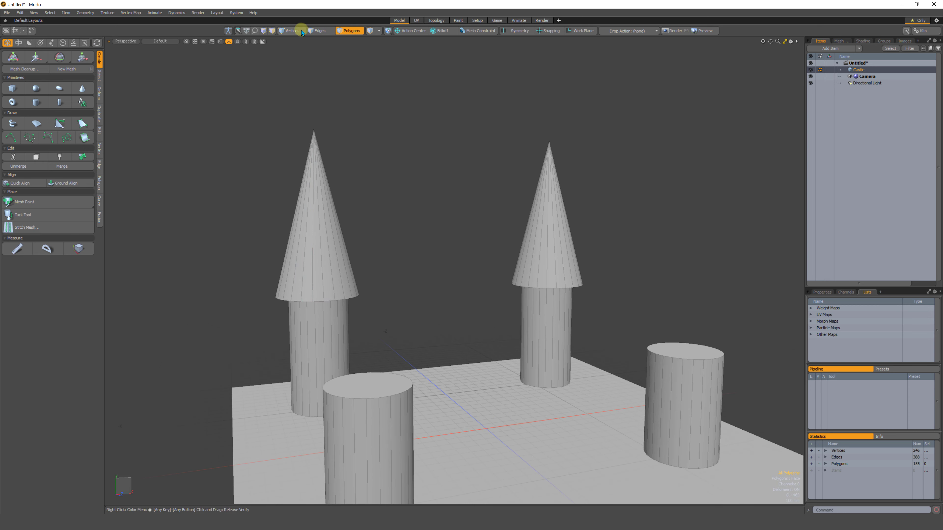
click(289, 32)
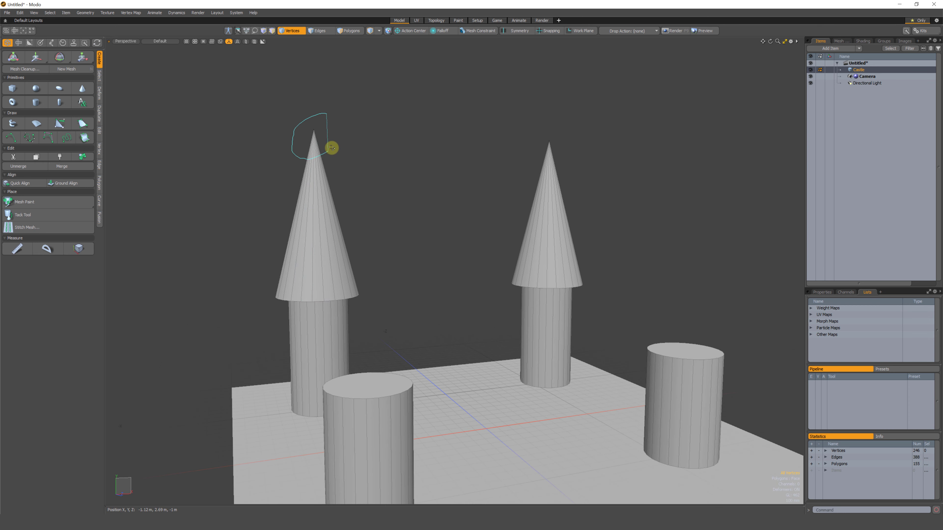
key(w)
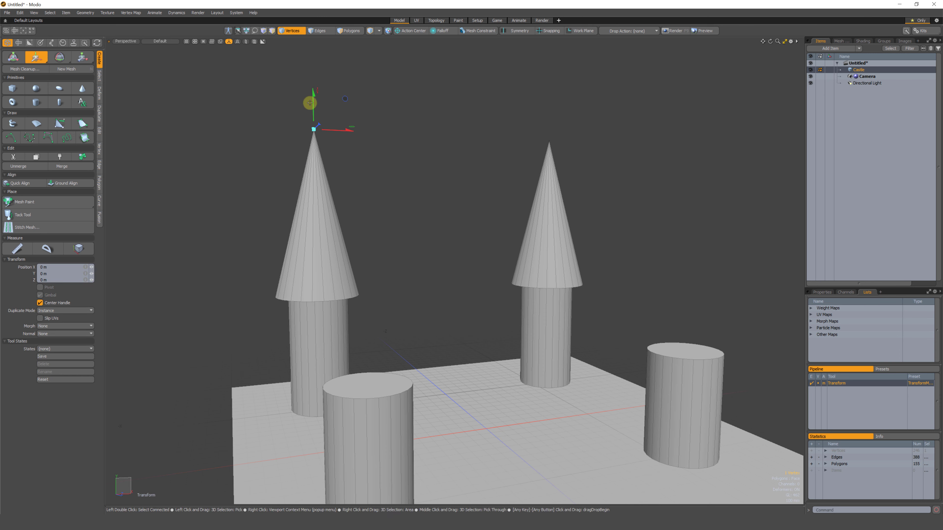
drag(313, 102, 313, 205)
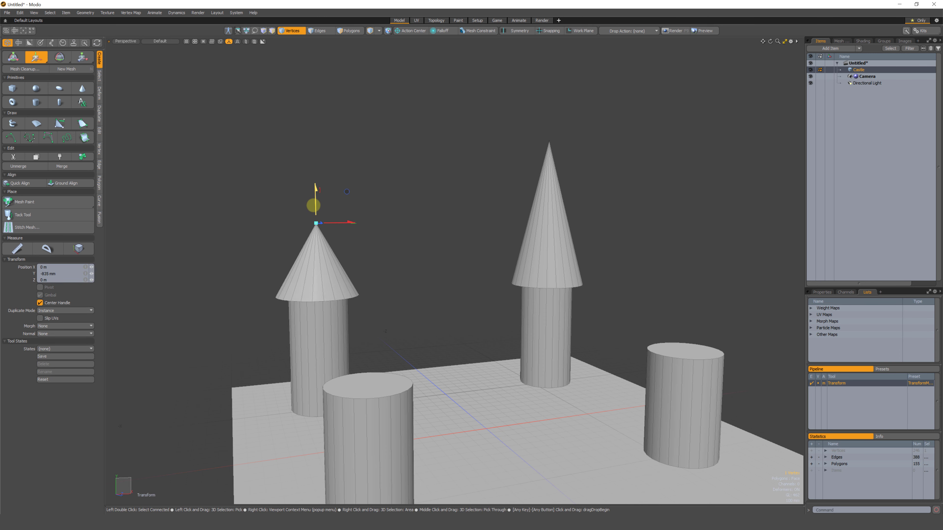
key(a)
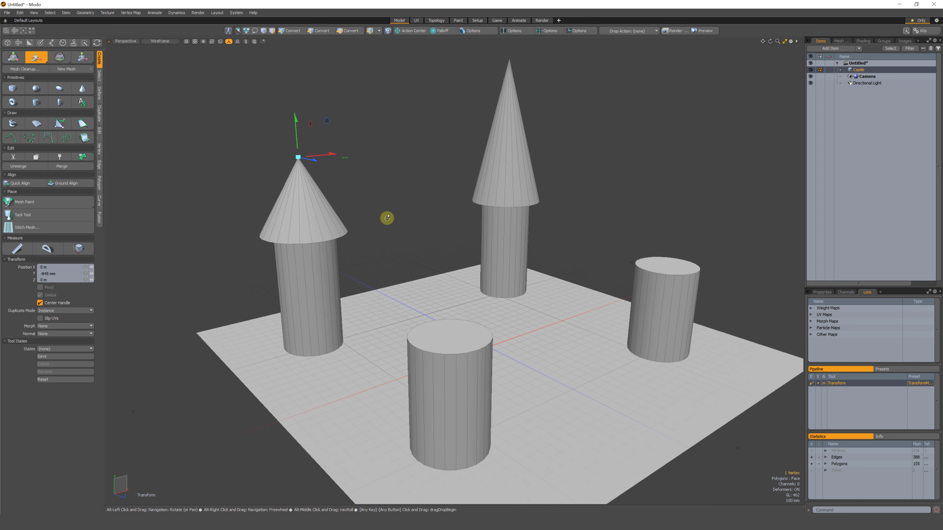
key(space)
click(410, 196)
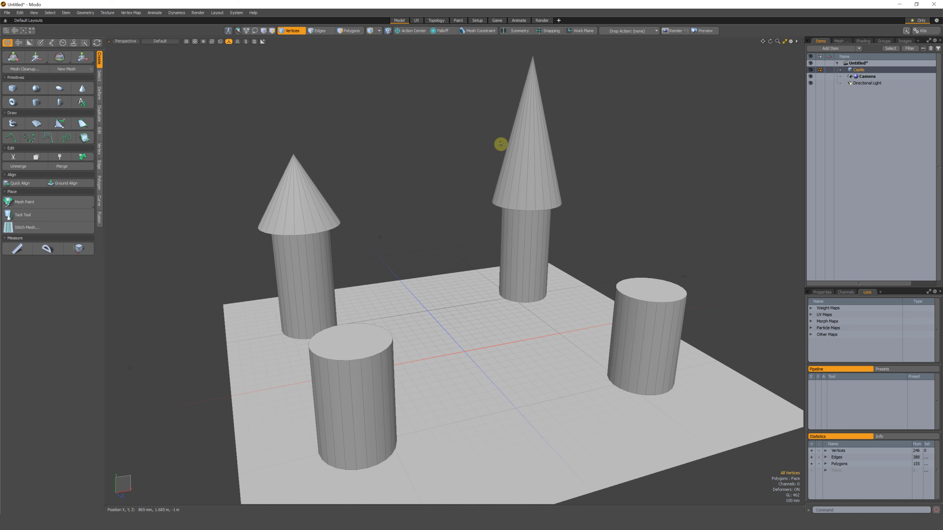
Select all connected polygons of the back-right cone and scale it to 40% in Y.
key(2)
key(3)
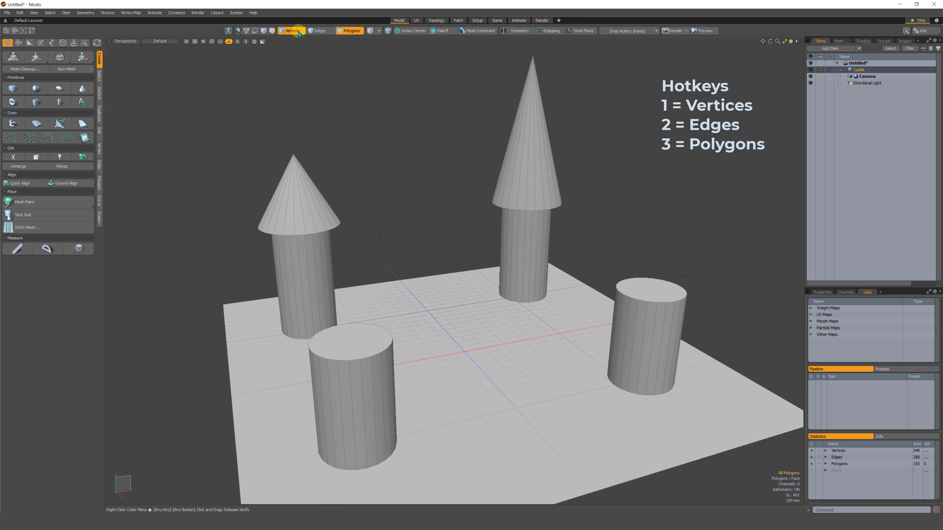
click(343, 34)
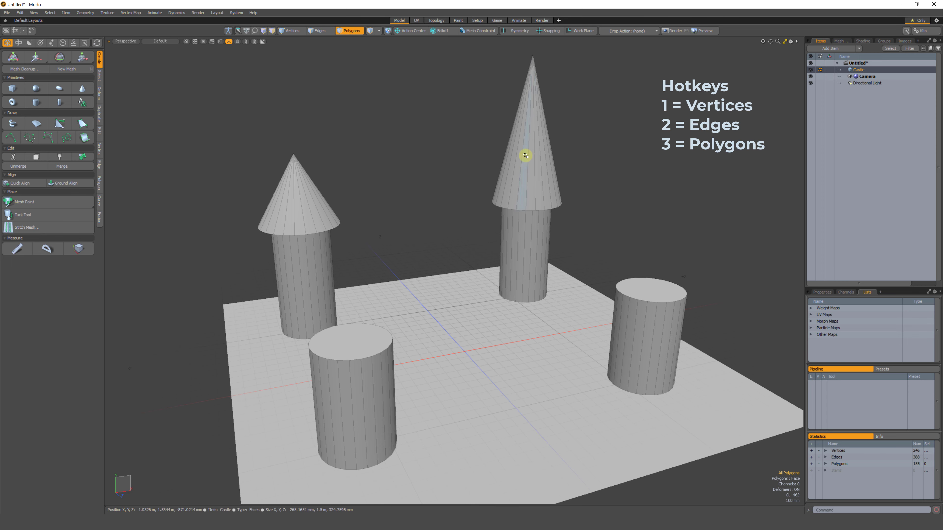
double_click(529, 170)
alt+shift+drag(512, 144, 427, 208)
click(82, 57)
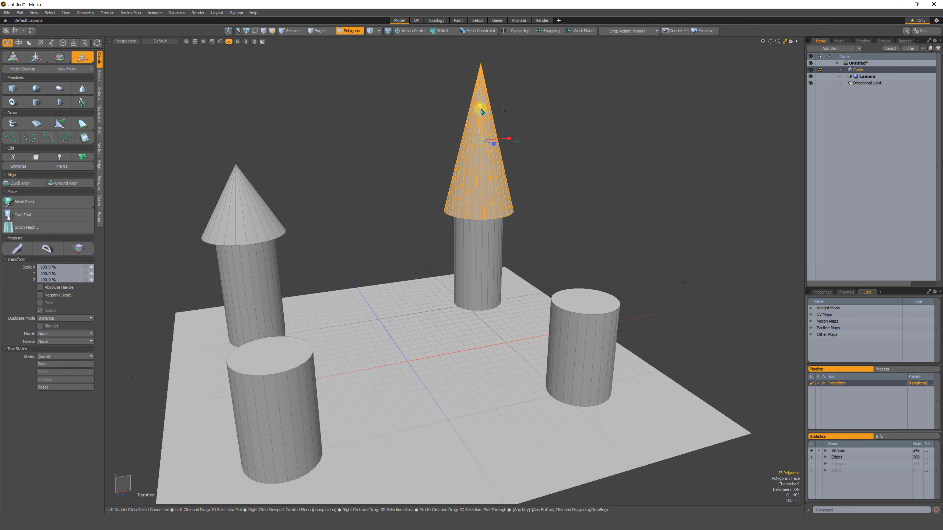
alt+drag(477, 121, 470, 144)
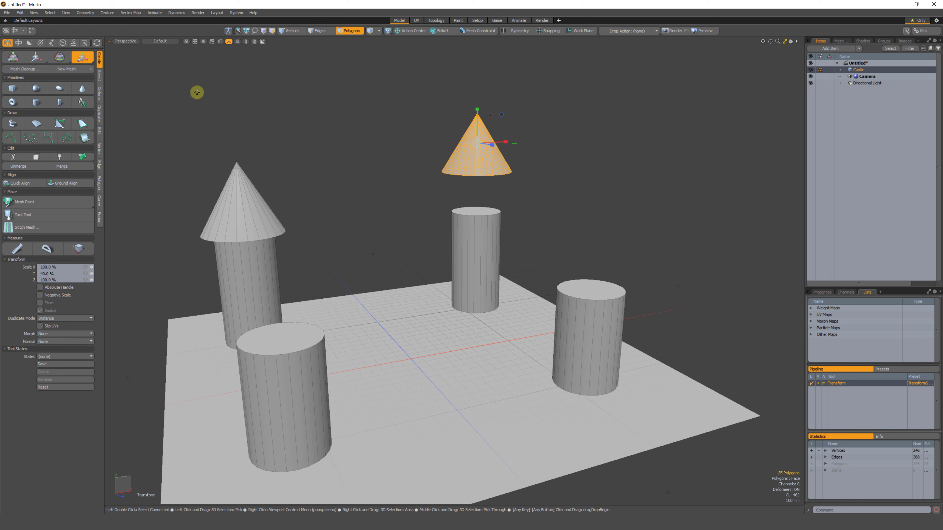
Lower the flattened back-right cone about 430 mm along Y onto its tower and clear the selection.
click(38, 59)
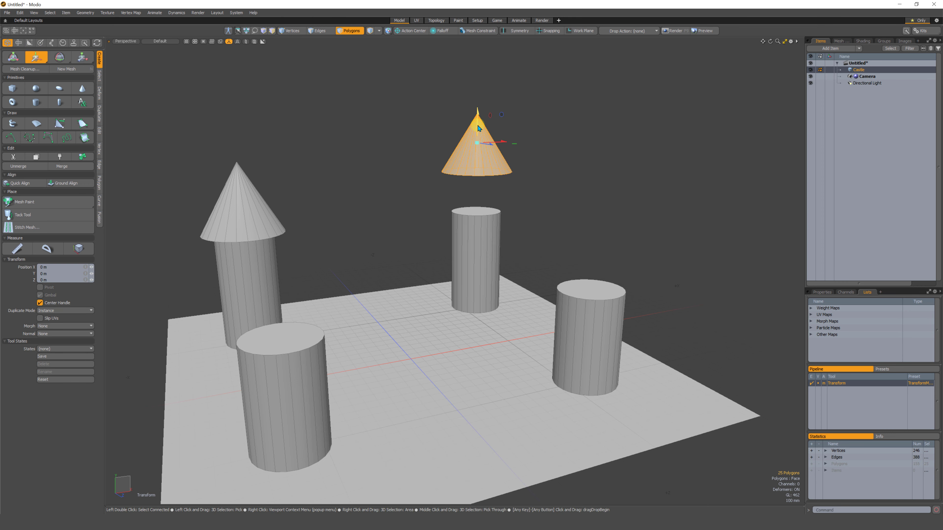
drag(478, 128, 472, 174)
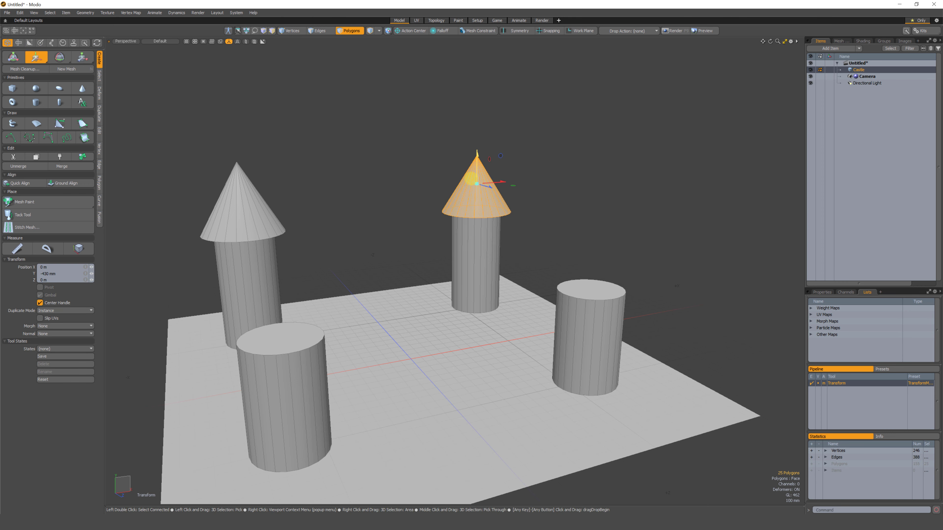
alt+drag(443, 220, 406, 225)
key(q)
click(395, 190)
Select the tip vertex of the back-left cone and lower it about 35 mm along Y.
alt+drag(395, 190, 373, 220)
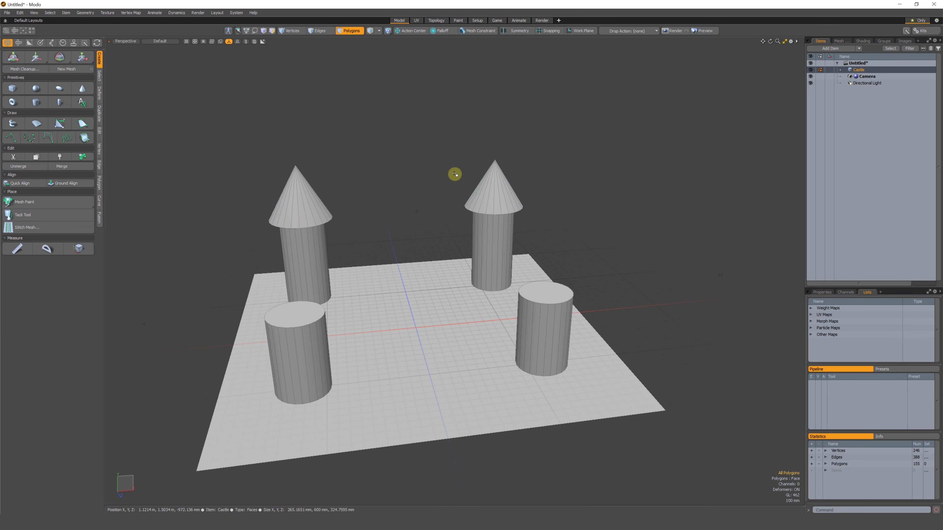
alt+drag(455, 174, 322, 157)
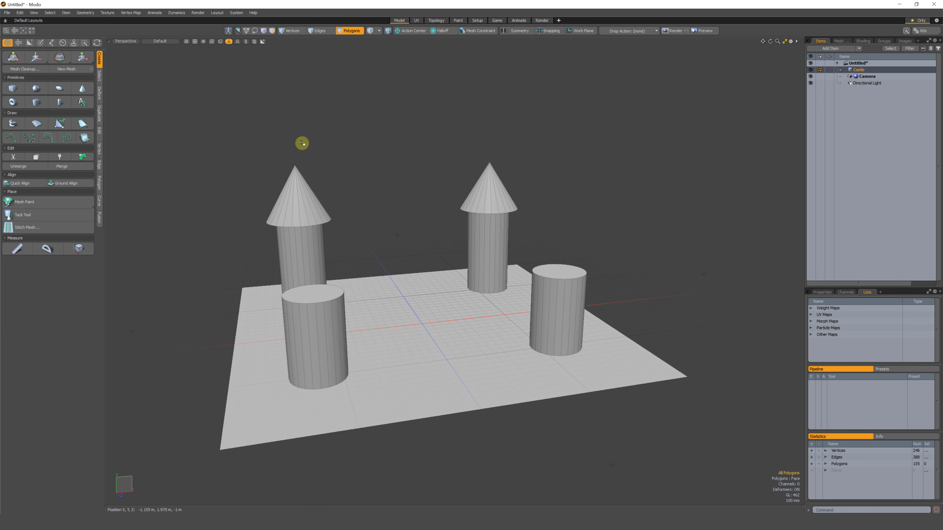
key(1)
right_drag(309, 143, 324, 155)
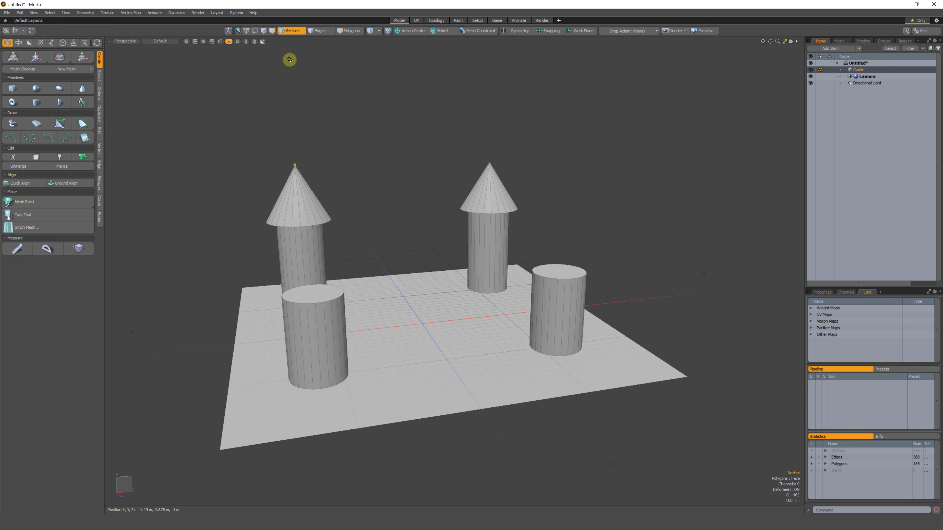
key(w)
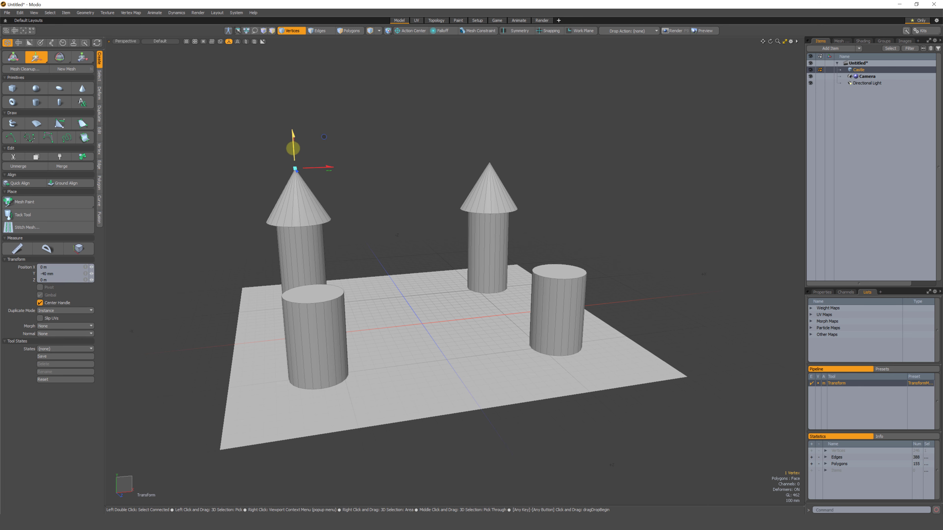
Compare the cone tips' alignment in Right view, return to Perspective view and clear the vertex selection.
click(127, 41)
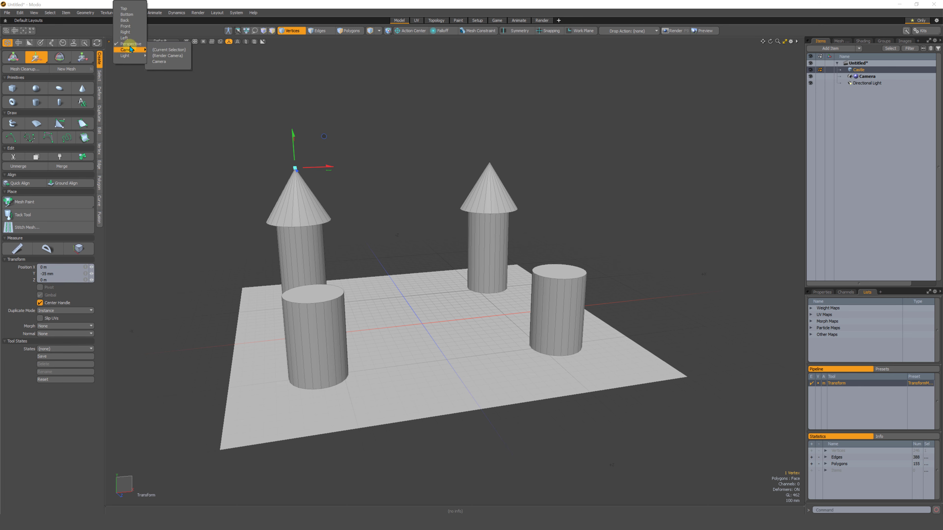
click(125, 32)
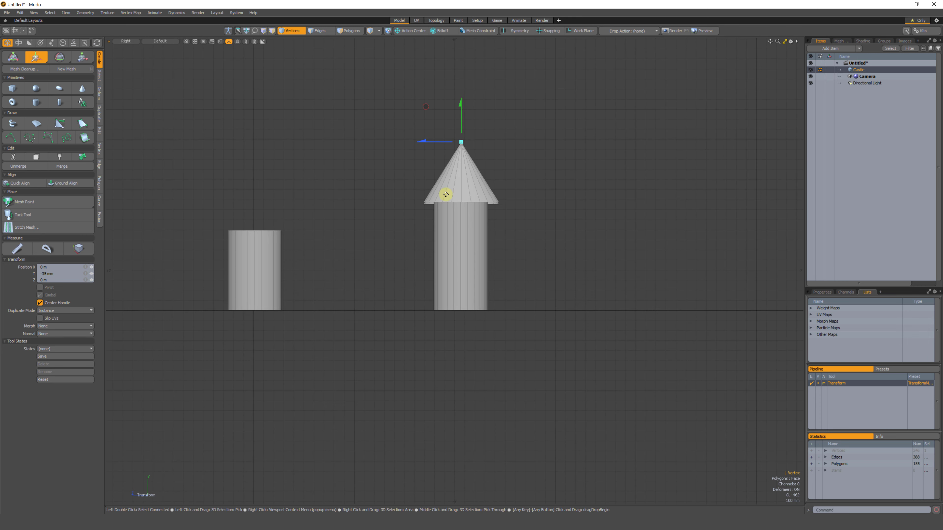
ctrl+alt+drag(446, 191, 401, 87)
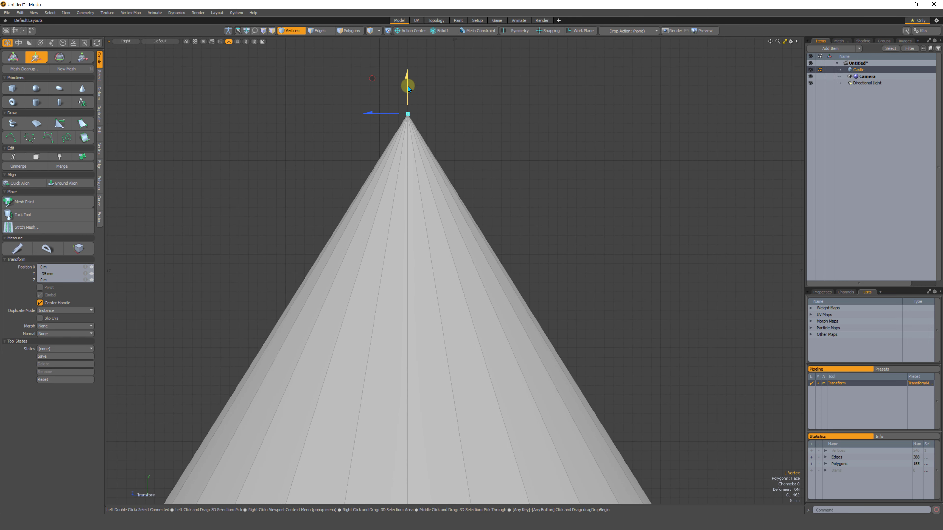
drag(405, 168, 414, 86)
click(130, 40)
click(129, 53)
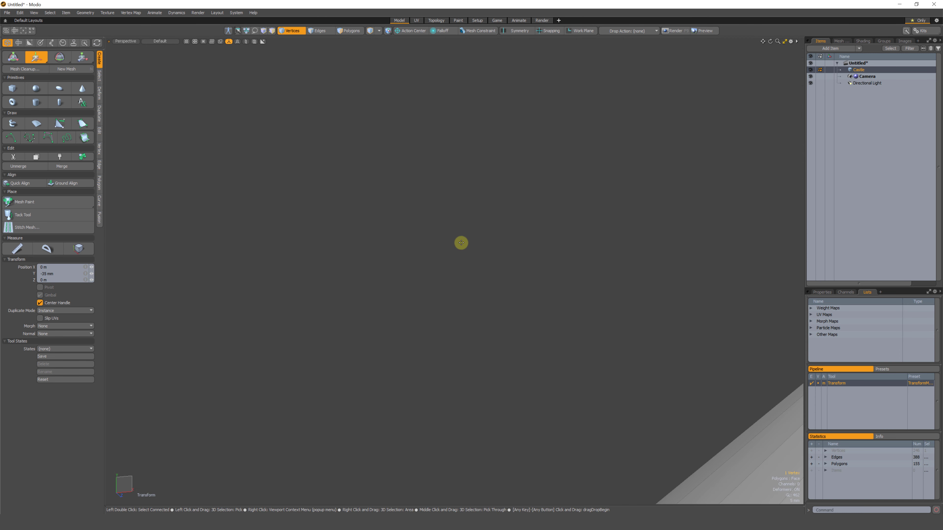
ctrl+alt+drag(458, 242, 427, 234)
key(space)
click(439, 185)
alt+shift+drag(426, 234, 474, 233)
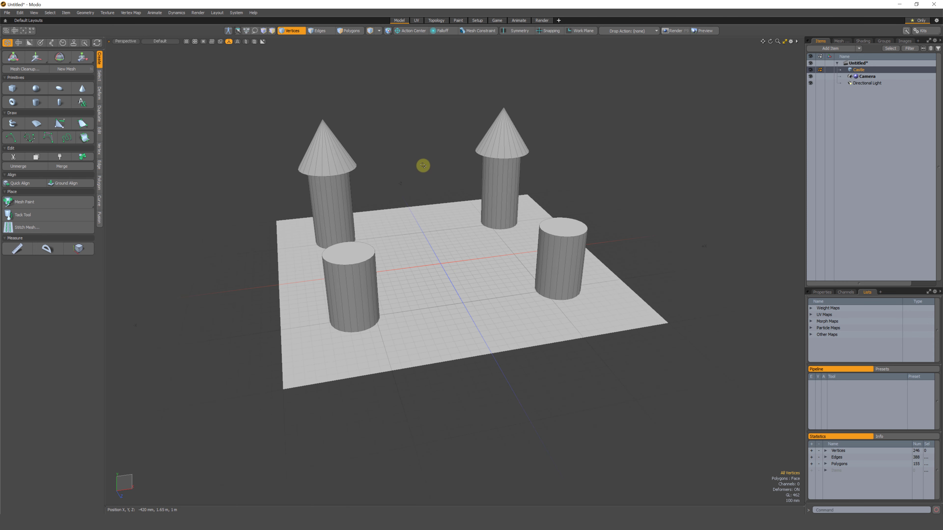
Inspect the towers from several angles, including the roof undersides and the flat top of the front-right tower.
alt+drag(450, 282, 420, 302)
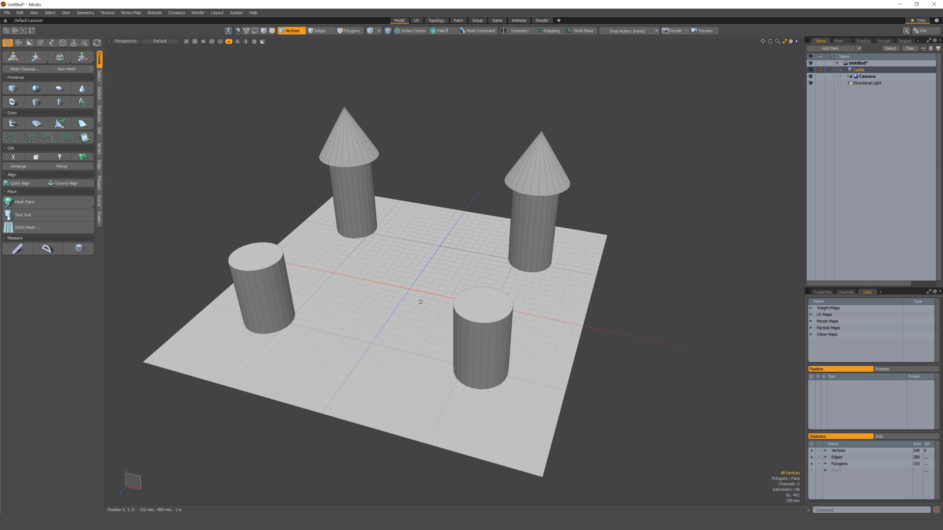
alt+drag(355, 263, 548, 156)
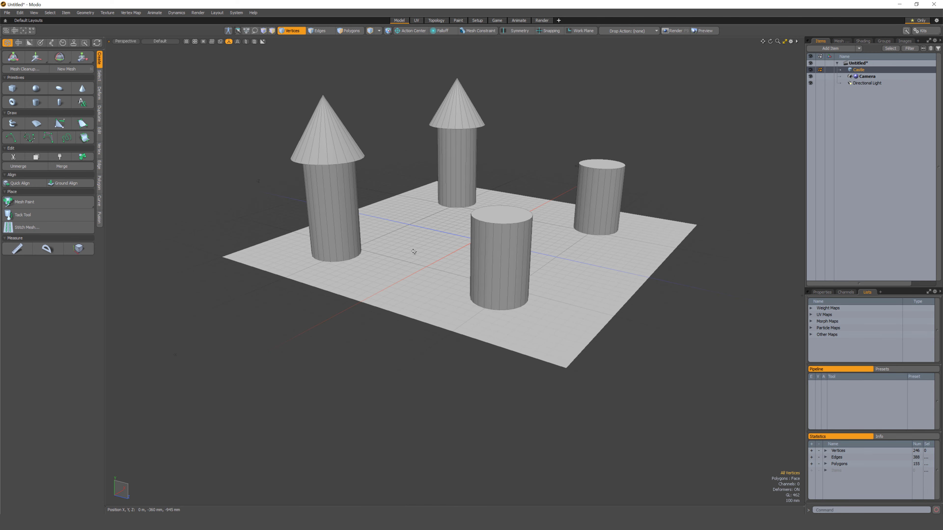
mouse_move(431, 257)
alt+mouse_down()
mouse_move(389, 255)
mouse_move(490, 251)
mouse_move(444, 260)
alt+mouse_up()
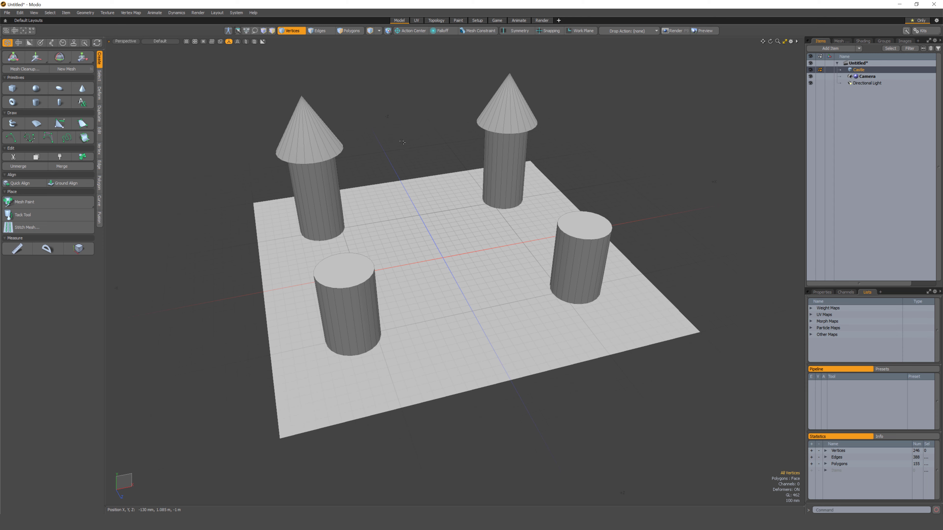
alt+shift+drag(403, 141, 355, 133)
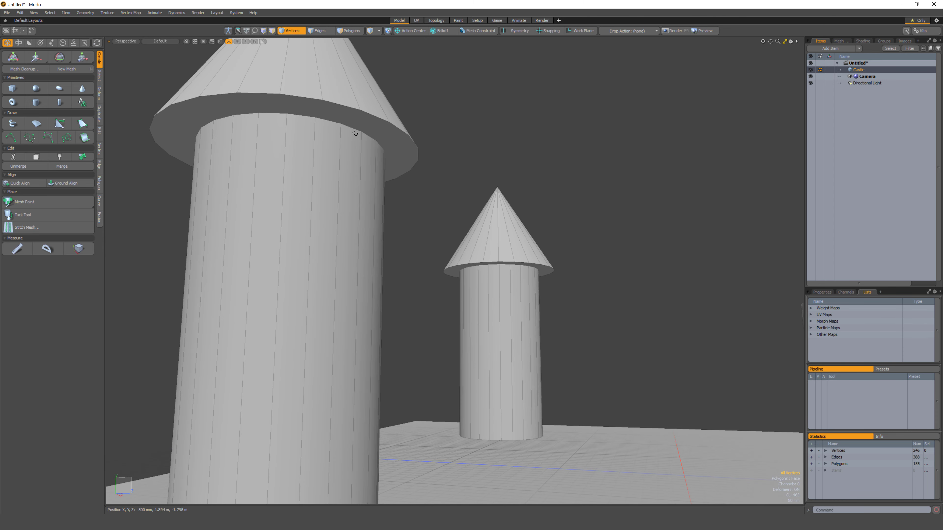
key(3)
click(374, 132)
alt+drag(413, 187, 378, 188)
click(406, 256)
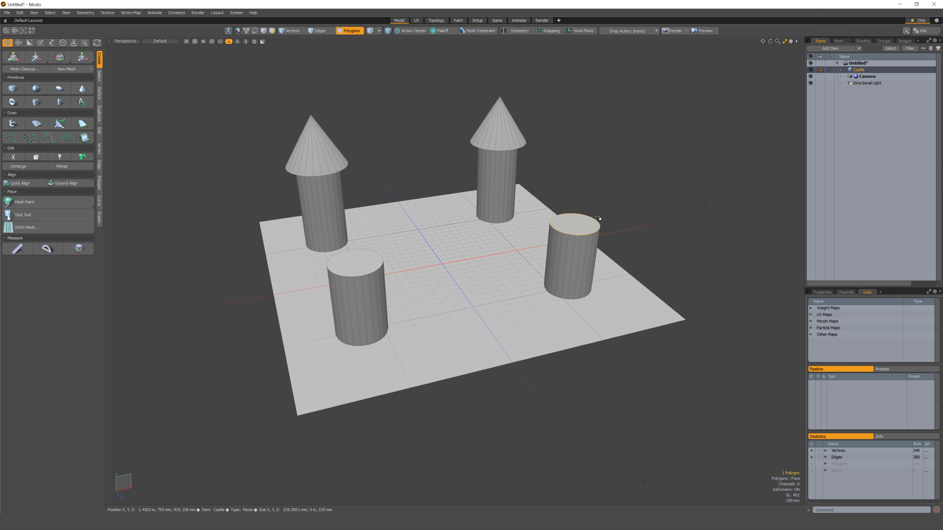
mouse_move(404, 280)
alt+mouse_down()
mouse_move(425, 274)
mouse_move(413, 285)
alt+mouse_up()
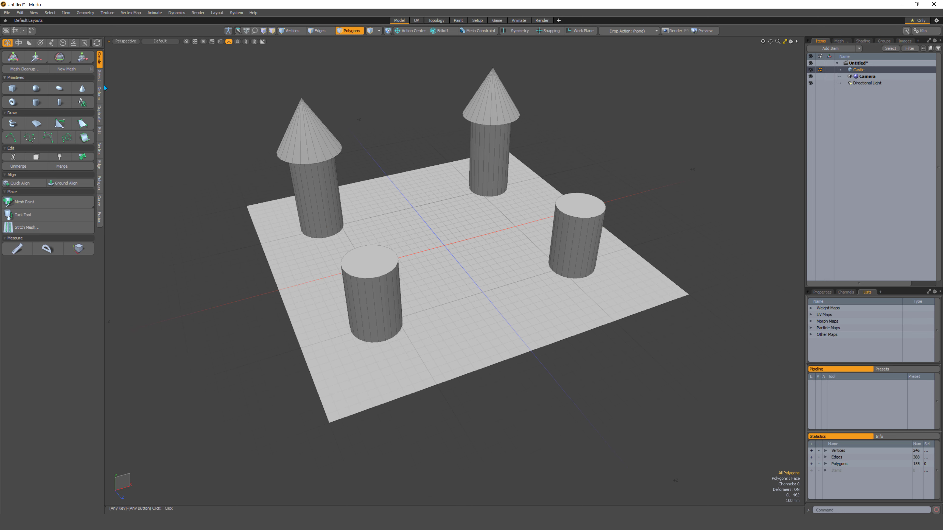
Add a unit cylinder at the centre of the ground plane and select all its connected polygons.
ctrl+click(36, 103)
alt+drag(480, 237, 439, 208)
double_click(440, 208)
alt+drag(440, 284, 437, 226)
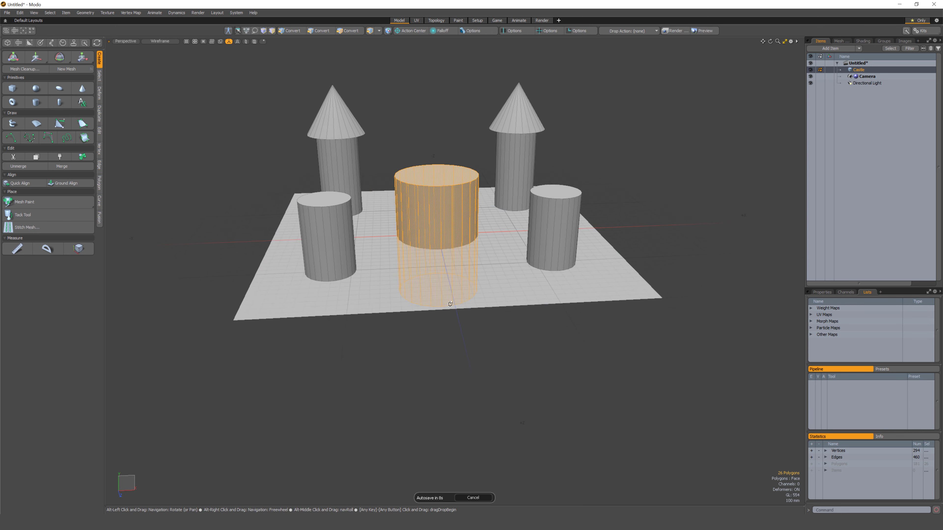
key(w)
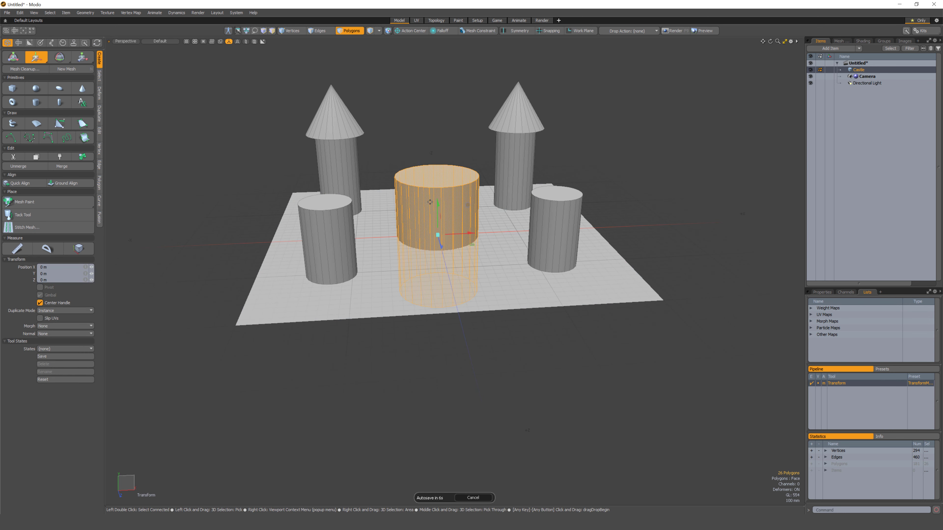
key(space)
double_click(335, 221)
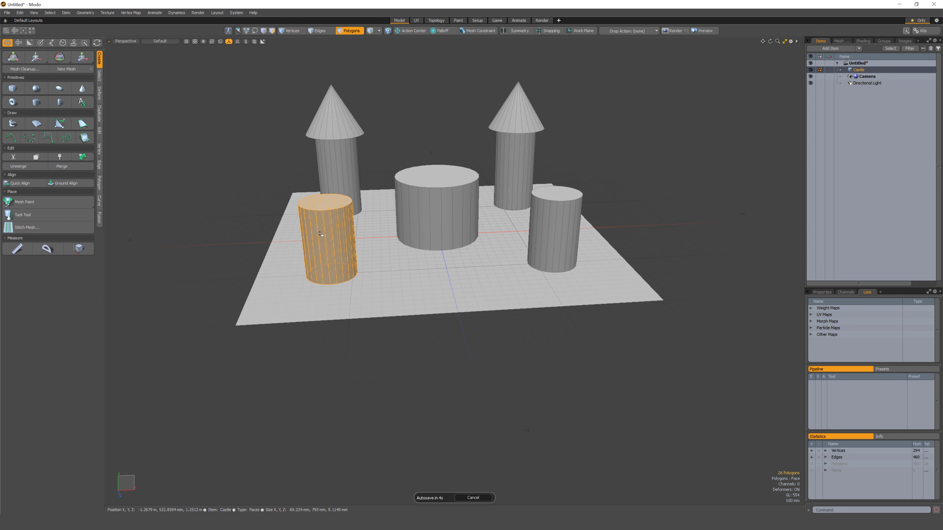
double_click(436, 218)
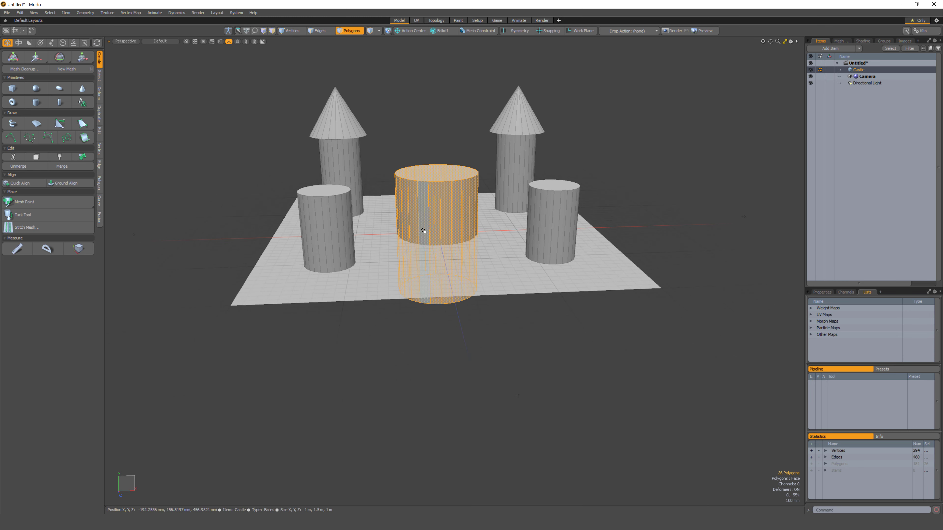
Move the new cylinder about -1.215 m in X and 995 mm in Z, centring it over the front-left tower in Top view.
key(w)
alt+drag(428, 209, 427, 249)
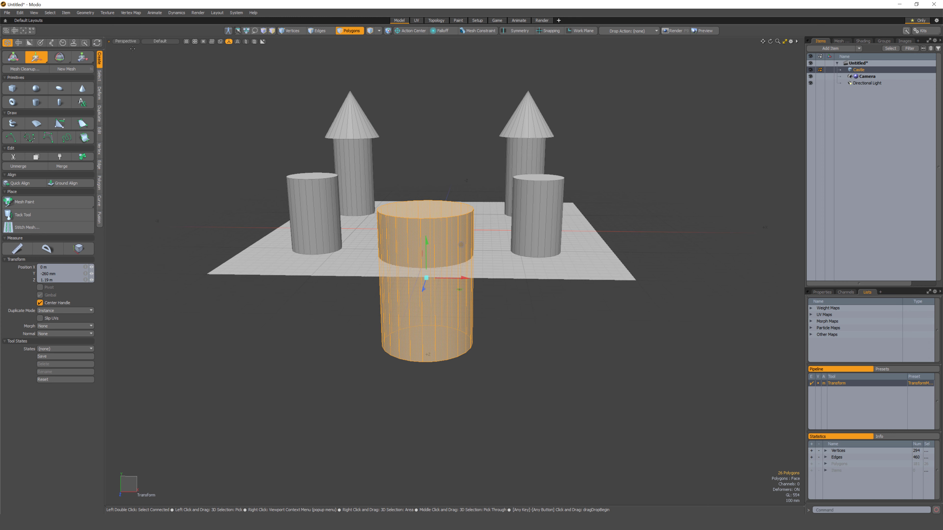
click(127, 41)
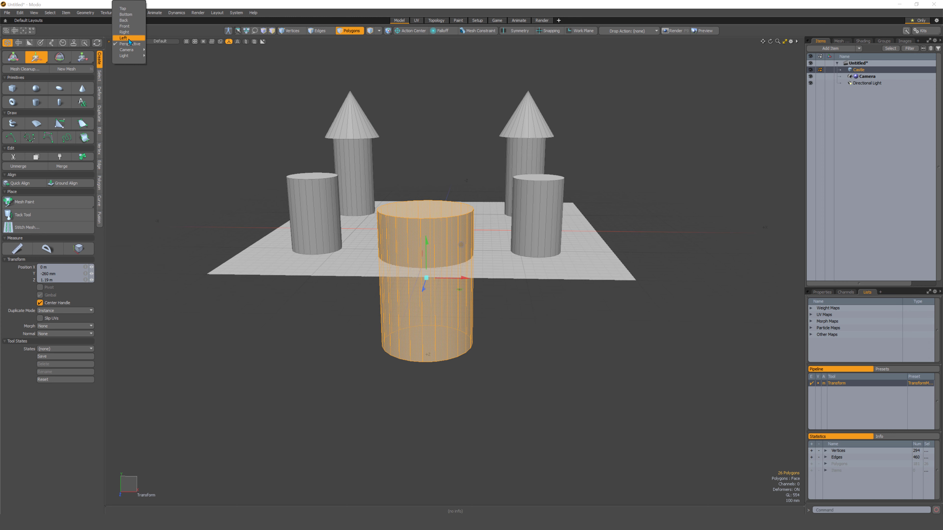
click(130, 9)
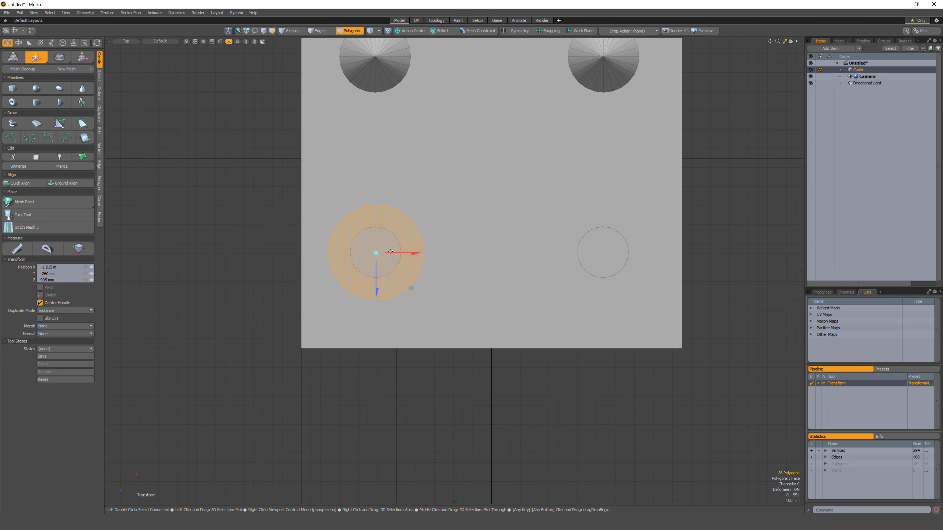
click(124, 40)
click(121, 78)
Flatten the new cylinder in Y and raise it to the top of the front-left tower as a cap.
mouse_move(399, 223)
alt+mouse_down()
mouse_move(412, 205)
mouse_move(410, 218)
mouse_move(396, 212)
mouse_move(395, 192)
mouse_move(390, 272)
mouse_move(395, 180)
mouse_move(390, 263)
mouse_move(394, 222)
alt+mouse_up()
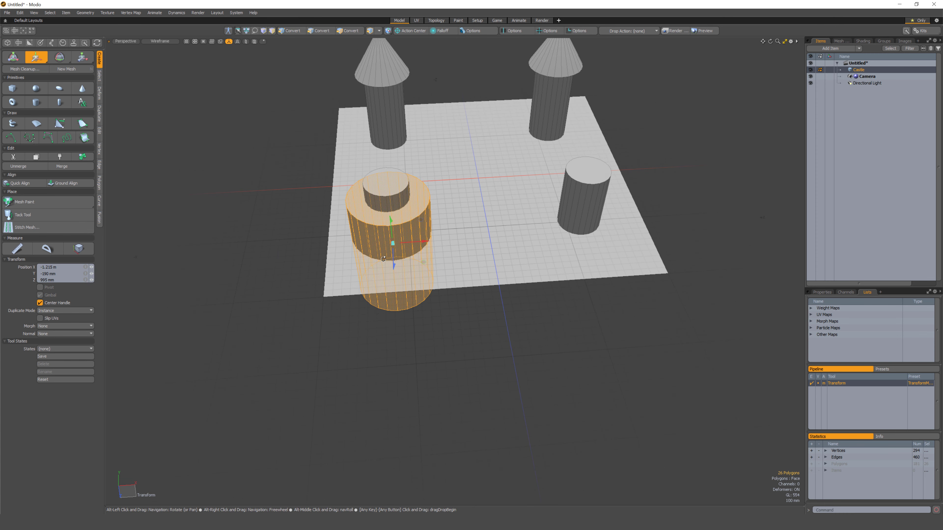
alt+drag(366, 188, 417, 217)
key(r)
alt+drag(417, 217, 409, 88)
key(w)
key(r)
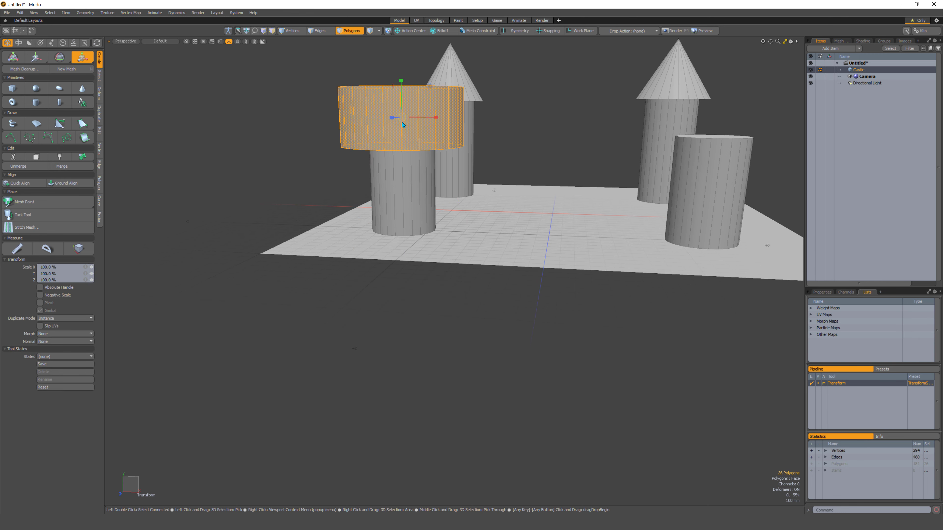
Scale the cap down to about 683 mm across and 236 mm high, slightly wider than the front-left tower.
drag(404, 123, 441, 165)
scroll(454, 212, up, 5)
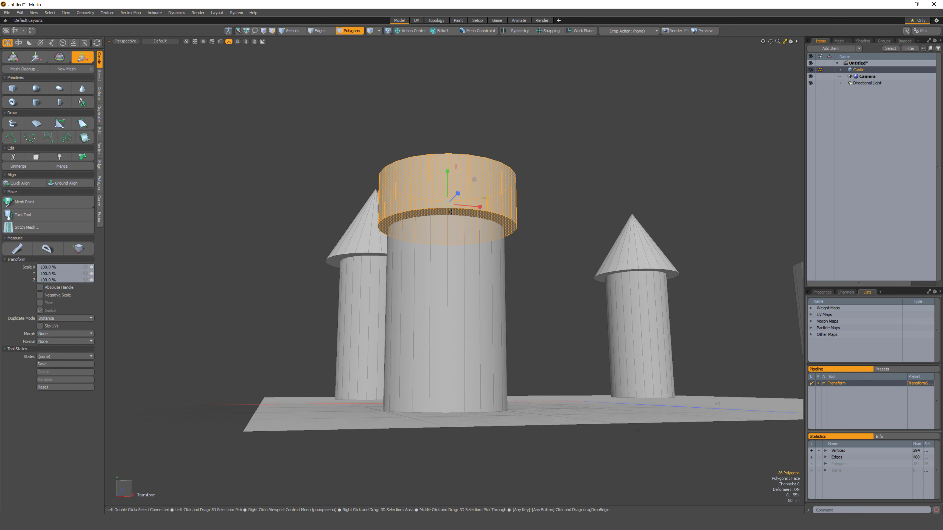
drag(447, 205, 428, 234)
Lower the cap along Y onto the front-left tower and clear the selection.
key(w)
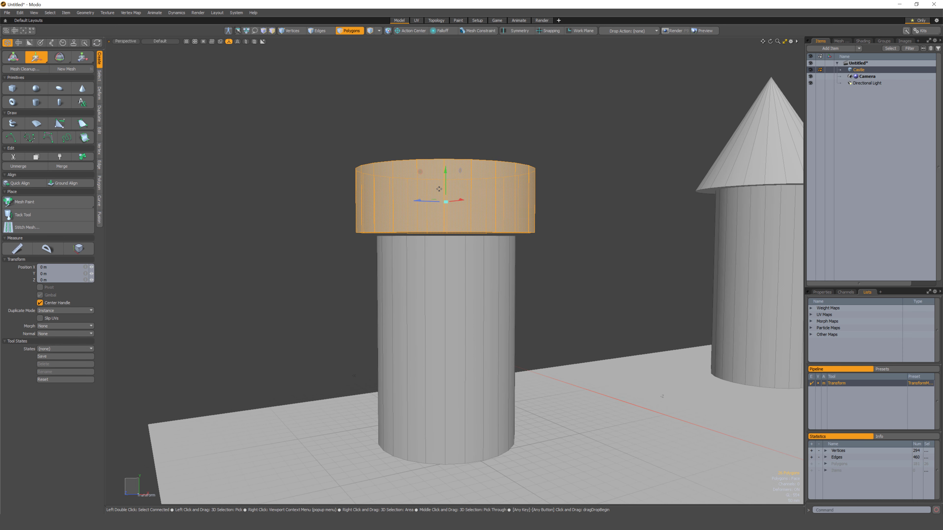
drag(445, 182, 422, 237)
scroll(448, 267, down, 8)
key(Escape)
key(Escape)
scroll(427, 254, up, 5)
scroll(427, 256, down, 4)
alt+drag(439, 292, 417, 242)
scroll(432, 262, up, 4)
alt+drag(430, 271, 425, 238)
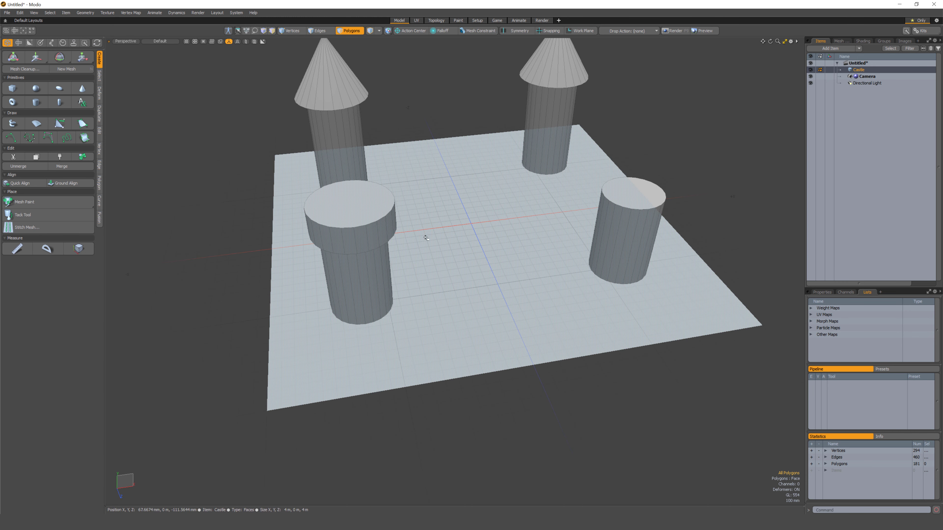
Select all connected polygons of the front-right tower and delete them.
double_click(371, 242)
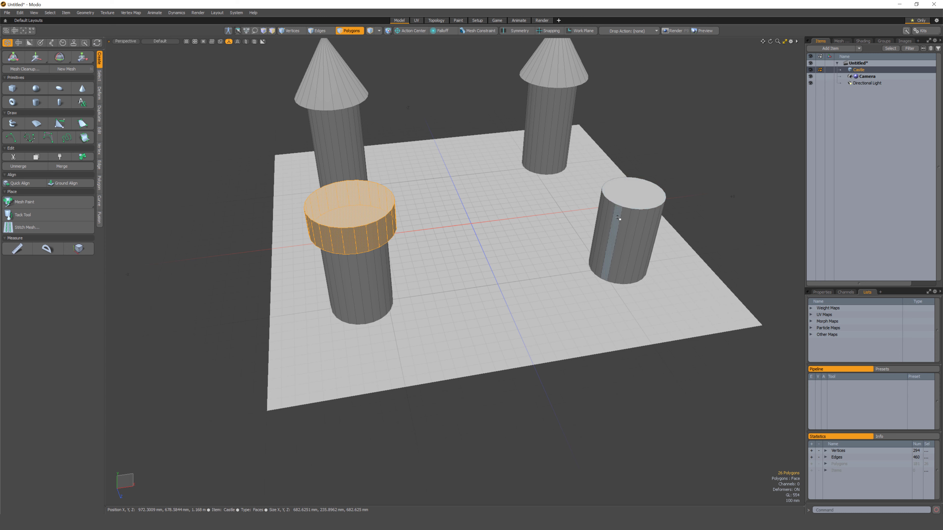
double_click(607, 235)
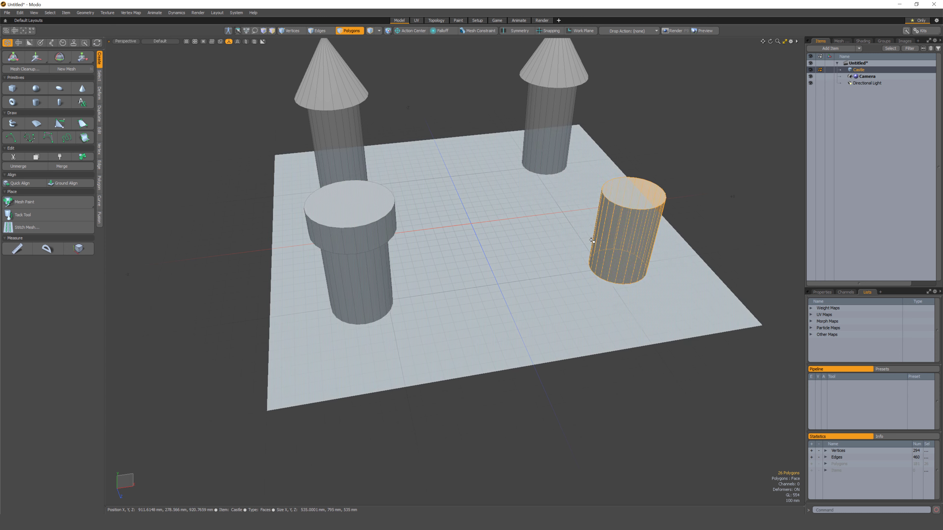
key(Delete)
Select all connected polygons of the front-left tower and its cap, and copy and paste them in place.
mouse_move(344, 225)
mouse_down()
mouse_move(345, 279)
mouse_move(338, 204)
mouse_move(349, 206)
mouse_move(354, 250)
mouse_up()
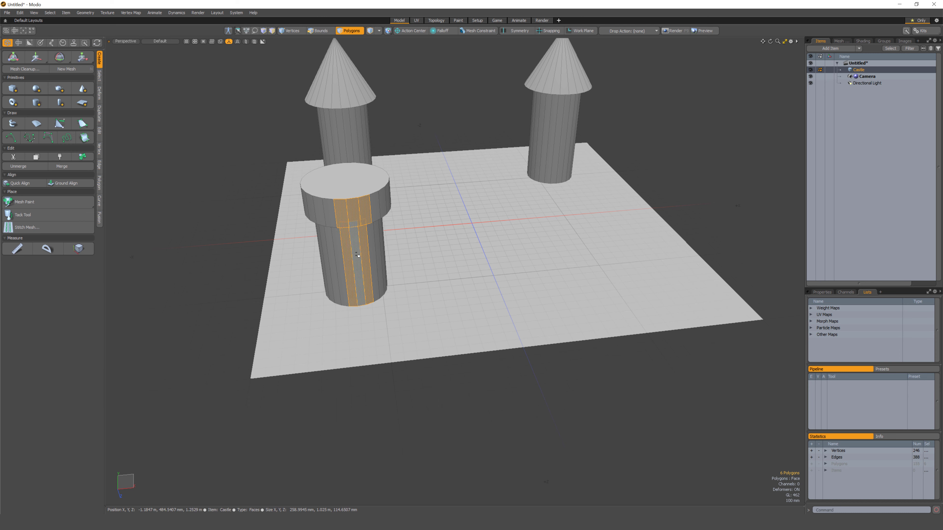
double_click(357, 257)
click(412, 387)
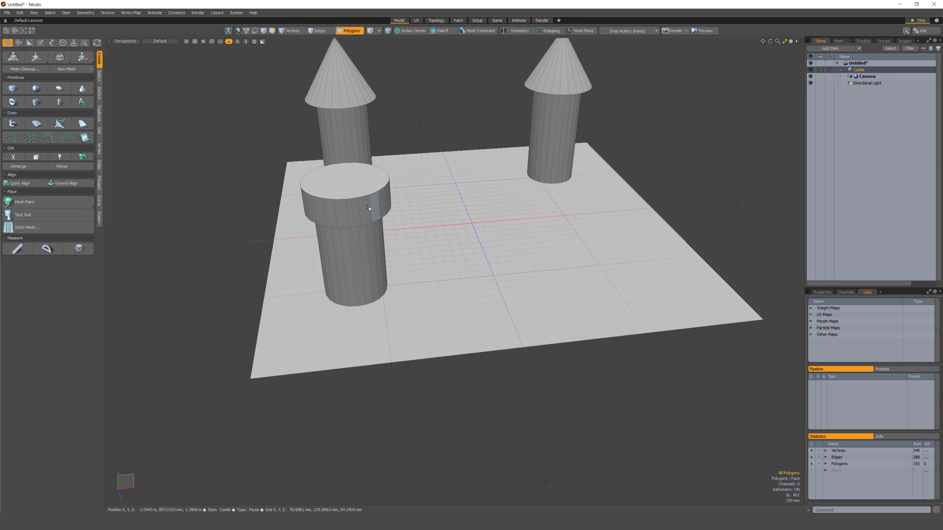
double_click(353, 210)
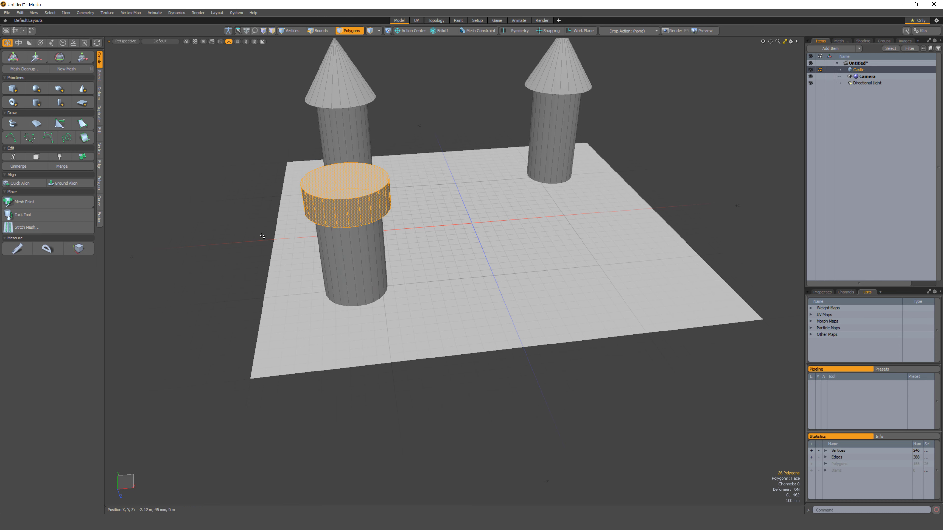
shift+double_click(326, 238)
alt+drag(404, 274, 414, 278)
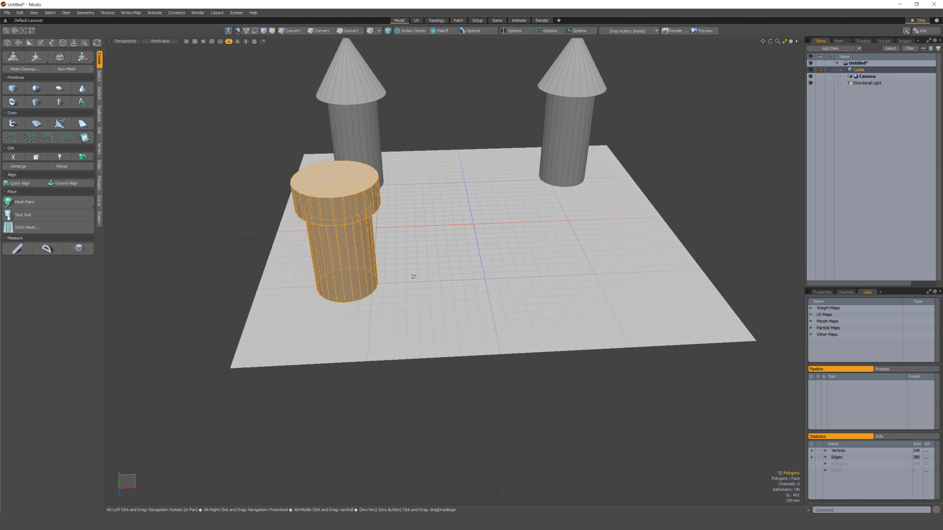
click(18, 14)
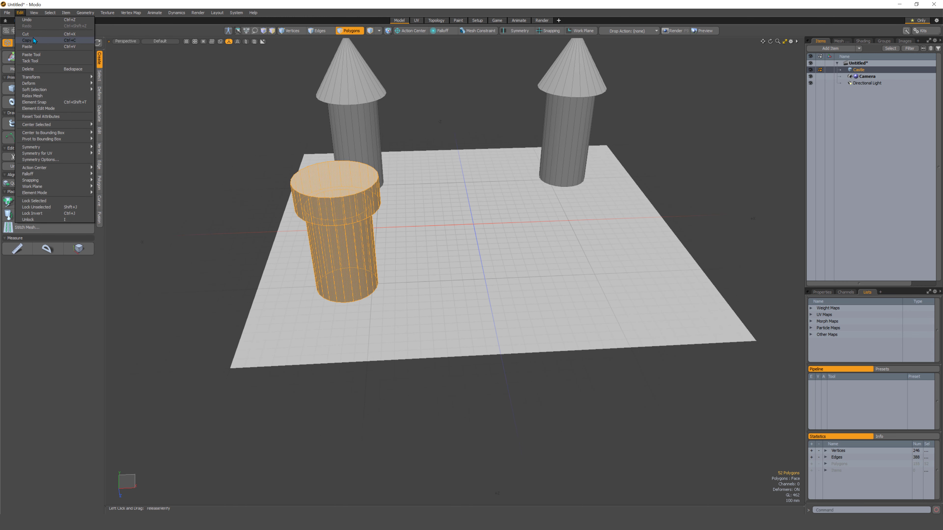
click(29, 37)
click(19, 14)
click(29, 45)
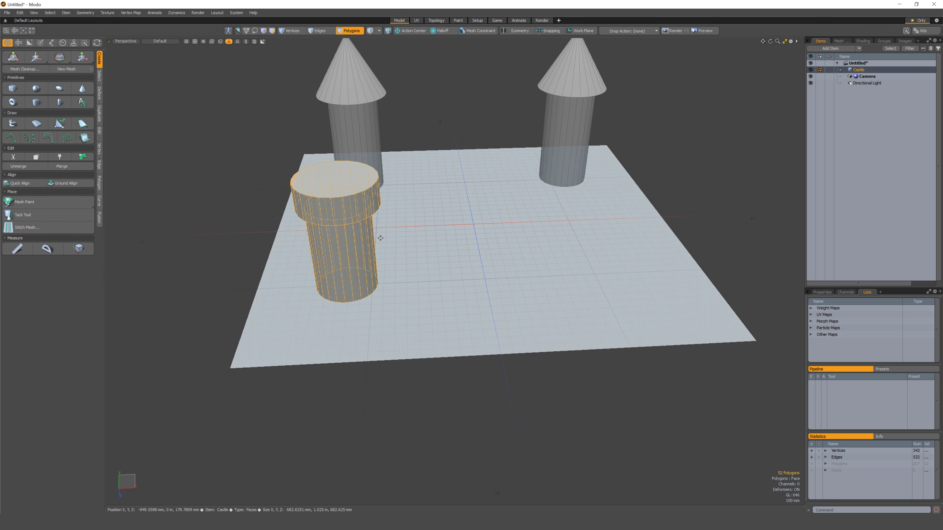
Move the copied capped tower about 2.39 m along X, aligning it with the back-right tower in the Front view.
key(w)
drag(380, 233, 626, 236)
click(125, 41)
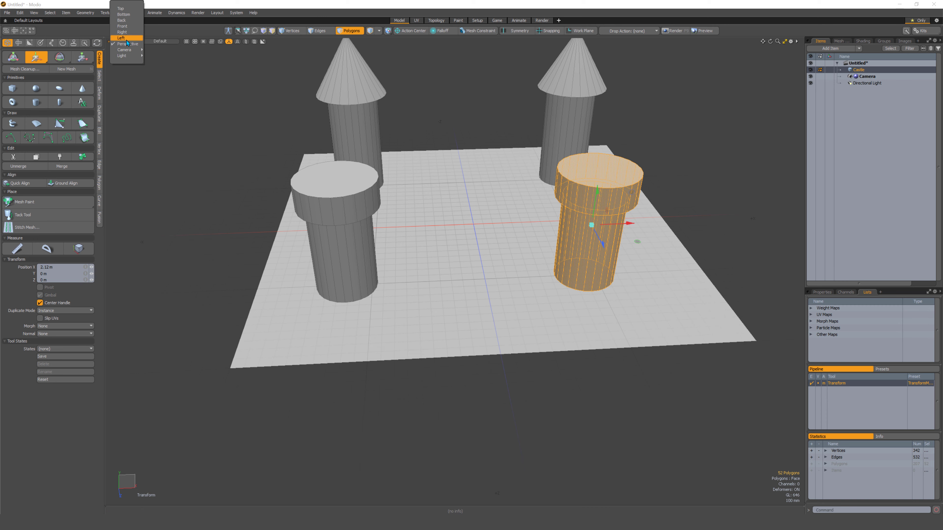
click(122, 26)
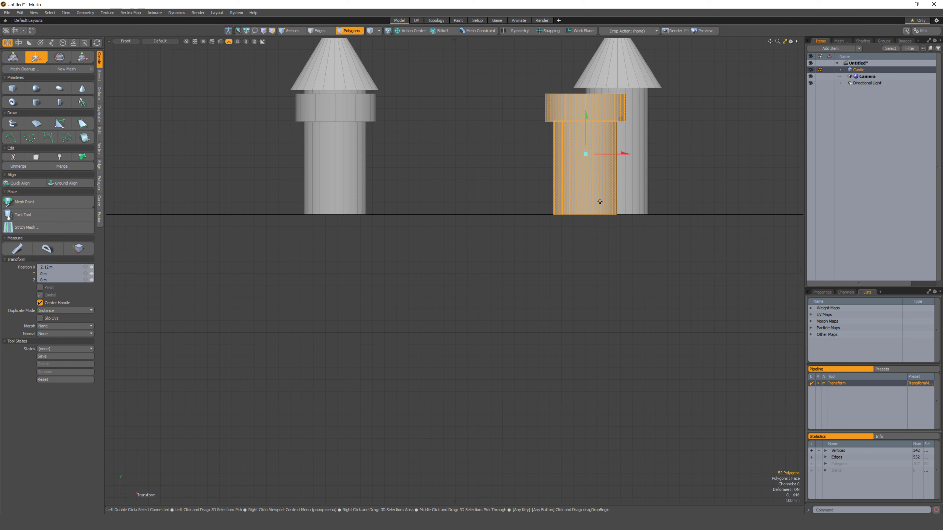
drag(625, 156, 658, 156)
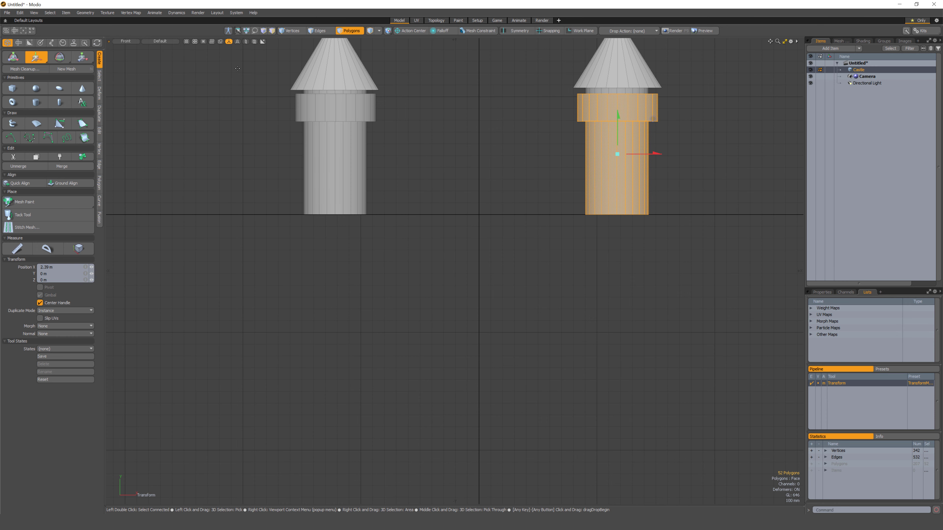
Return to the Perspective view and clear the polygon selection.
click(123, 40)
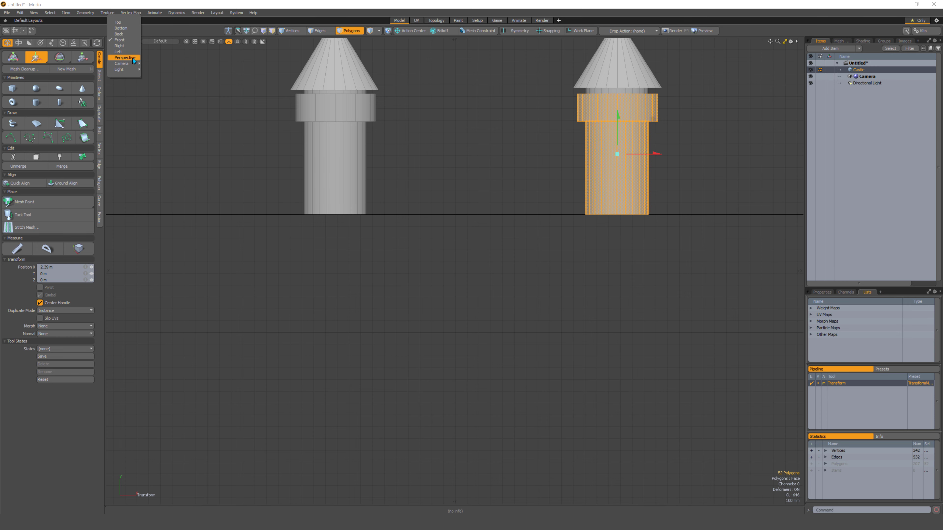
click(134, 60)
scroll(416, 200, down, 3)
mouse_move(410, 193)
alt+mouse_down()
mouse_move(437, 195)
mouse_move(399, 208)
mouse_move(351, 244)
alt+mouse_up()
key(Escape)
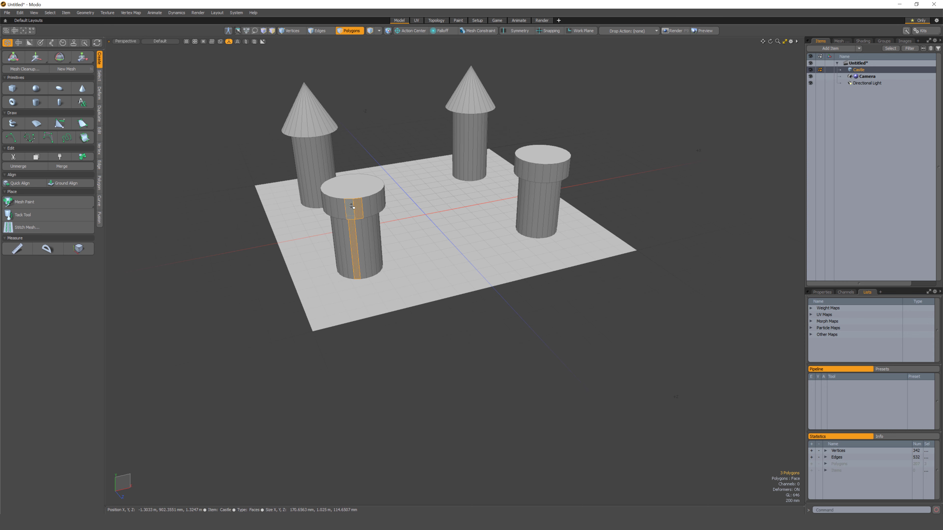
alt+drag(494, 192, 481, 207)
click(522, 157)
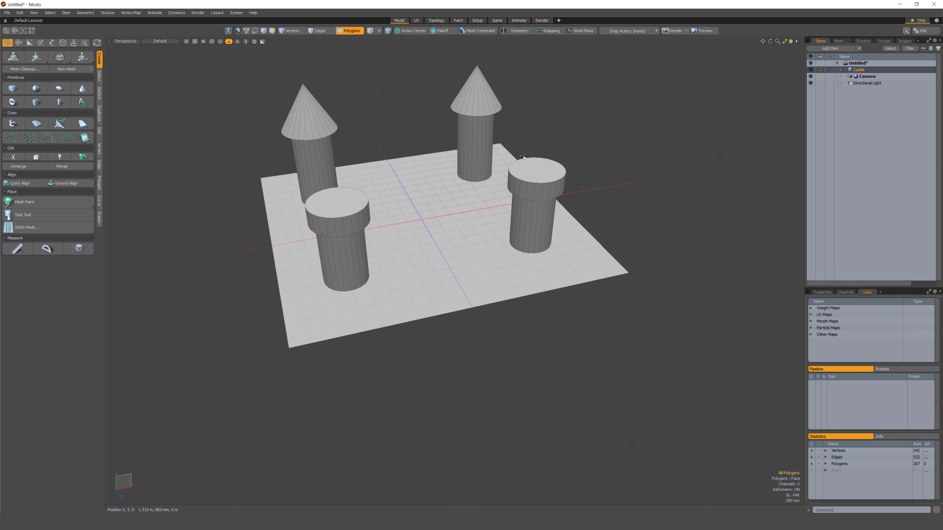
alt+drag(491, 152, 400, 234)
click(533, 371)
ctrl+alt+drag(422, 261, 369, 247)
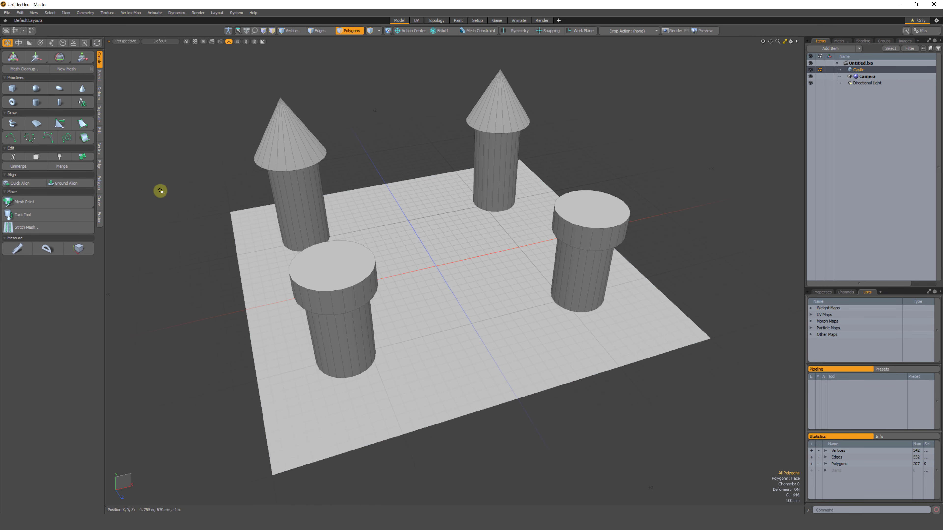
Add a unit cube to the Castle mesh and move it about -1.175 m along X and 480 mm along Y.
key(ctrl)
ctrl+click(11, 92)
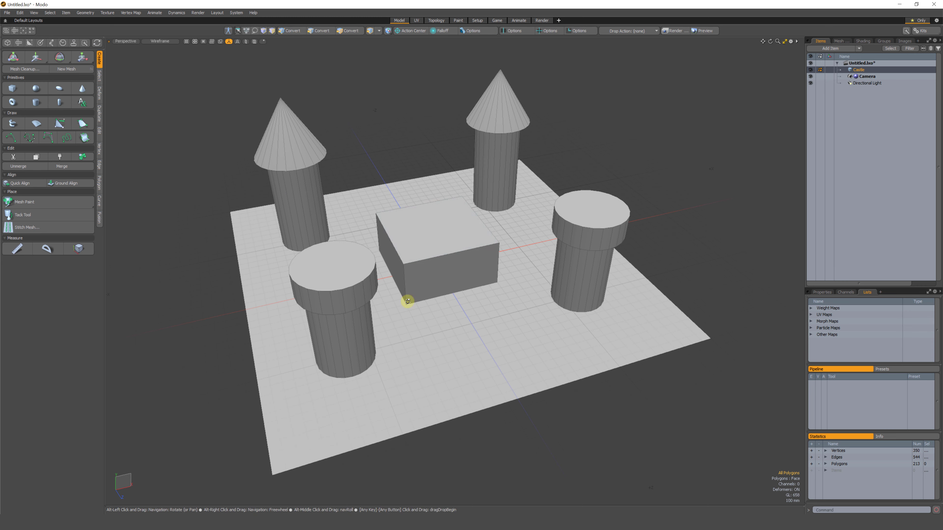
alt+drag(406, 301, 414, 192)
click(418, 213)
key(w)
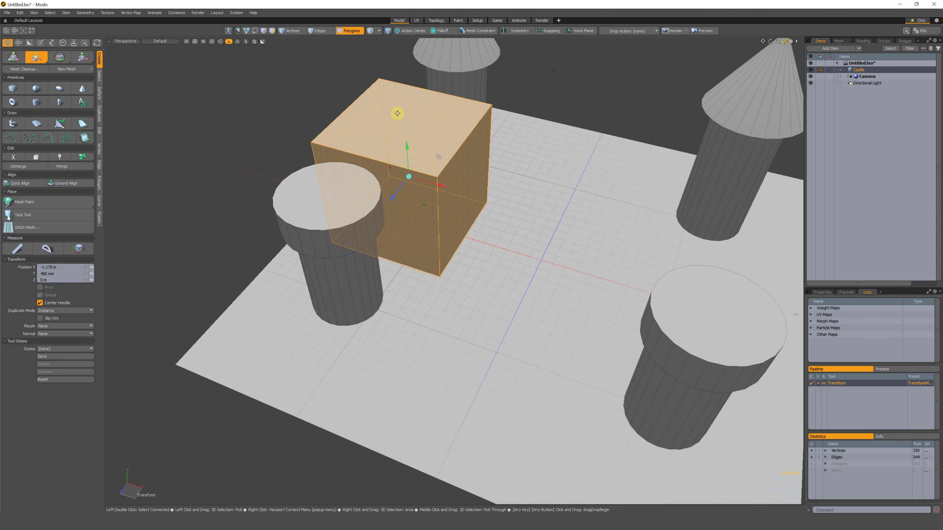
Scale the cube into a thin wall about 220 mm thick and 1.6 m long, spanning the two left towers.
key(r)
mouse_move(413, 141)
alt+mouse_down()
mouse_move(404, 225)
mouse_move(419, 238)
mouse_move(372, 207)
mouse_move(423, 205)
mouse_move(442, 157)
mouse_move(396, 143)
mouse_move(405, 143)
alt+mouse_up()
alt+drag(404, 143, 483, 189)
Select the wall's top polygon, lower it about 260 mm along Y, and clear the selection.
key(w)
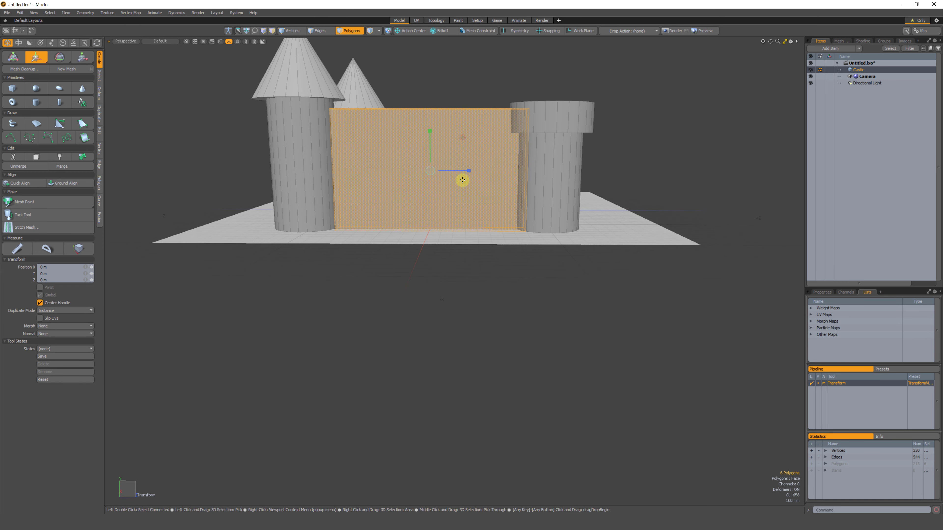
alt+drag(444, 160, 406, 165)
click(406, 158)
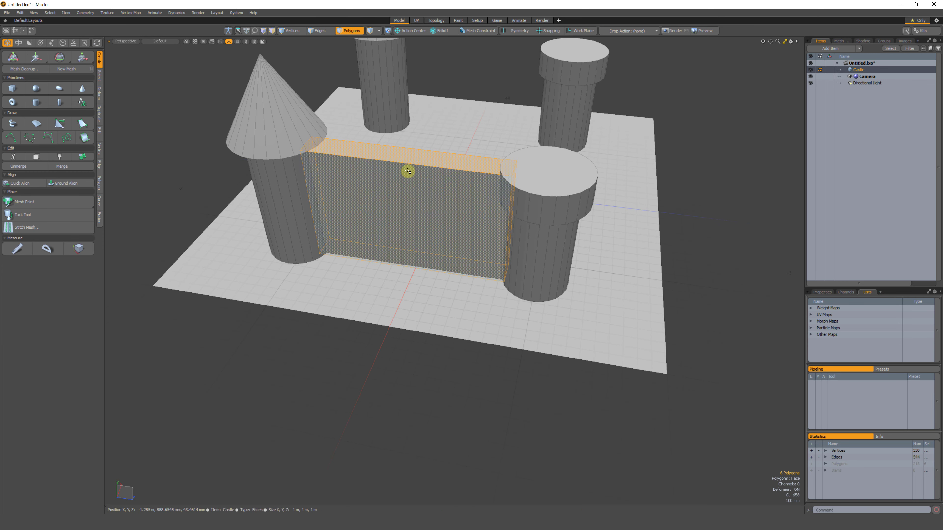
alt+drag(400, 197, 413, 124)
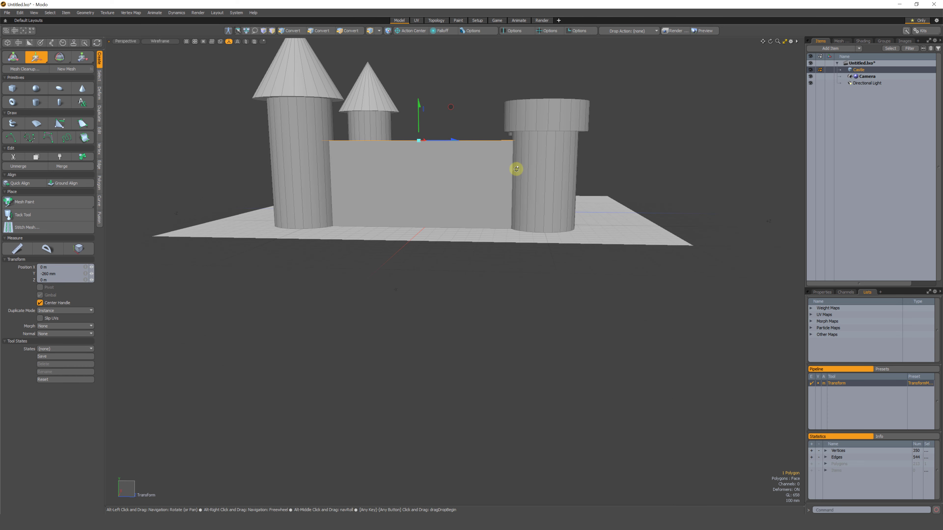
alt+drag(511, 166, 468, 197)
key(q)
click(537, 95)
alt+drag(527, 106, 435, 244)
scroll(446, 246, down, 4)
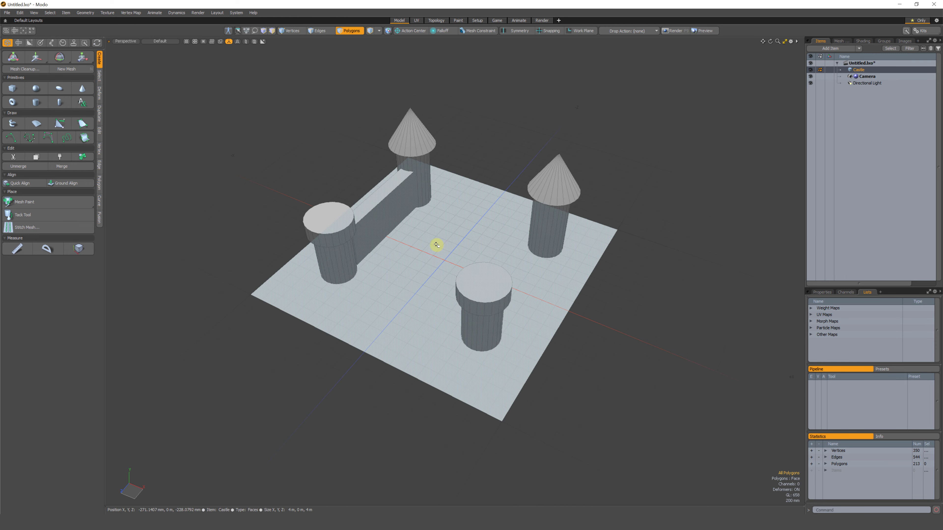
Copy and paste the left wall in place, and move the copy about 2.4 m along X between the right towers.
alt+drag(323, 283, 371, 295)
double_click(371, 252)
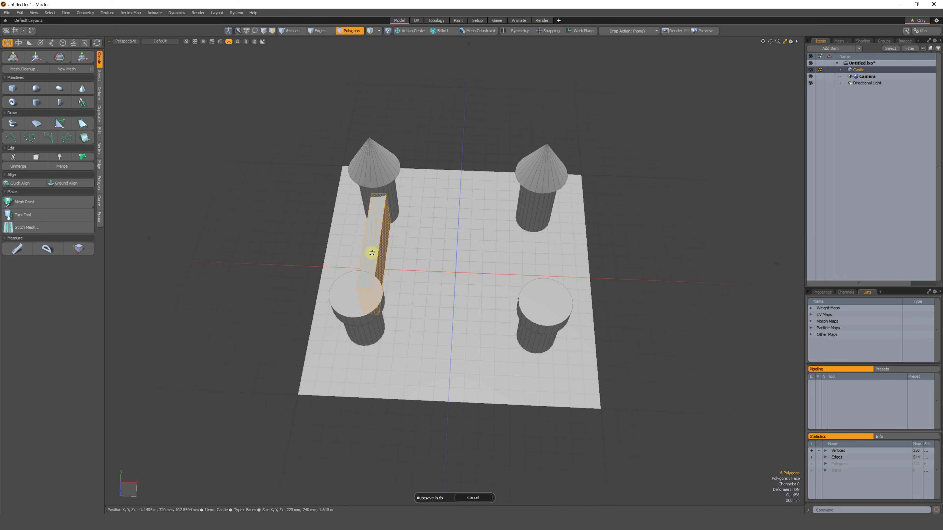
alt+drag(372, 252, 431, 287)
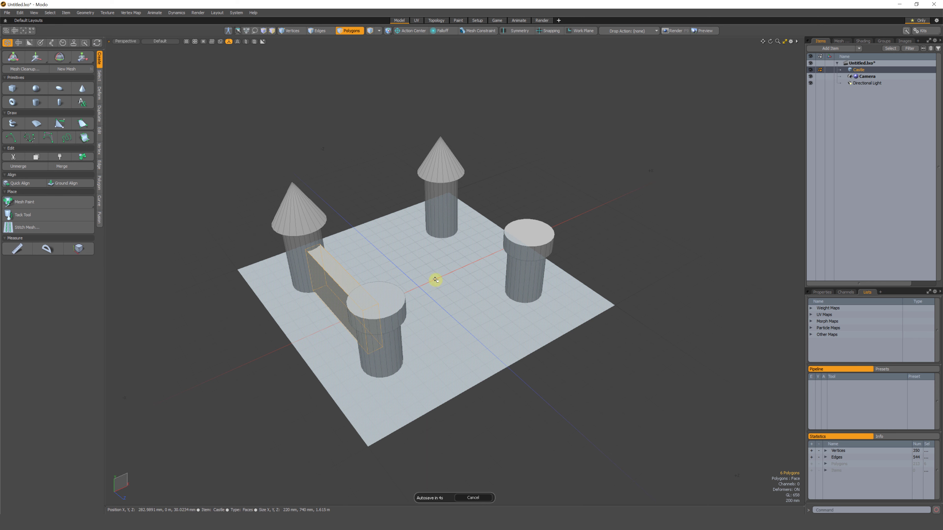
key(y)
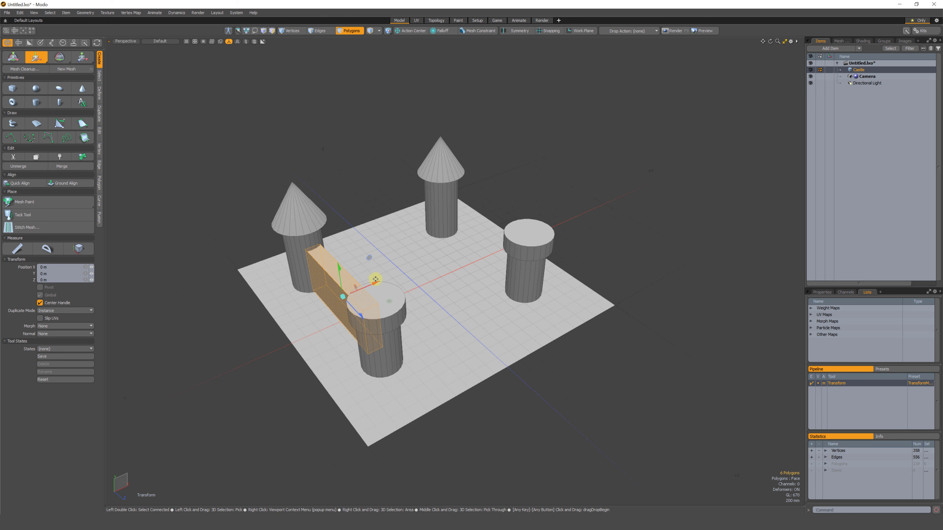
drag(375, 284, 545, 223)
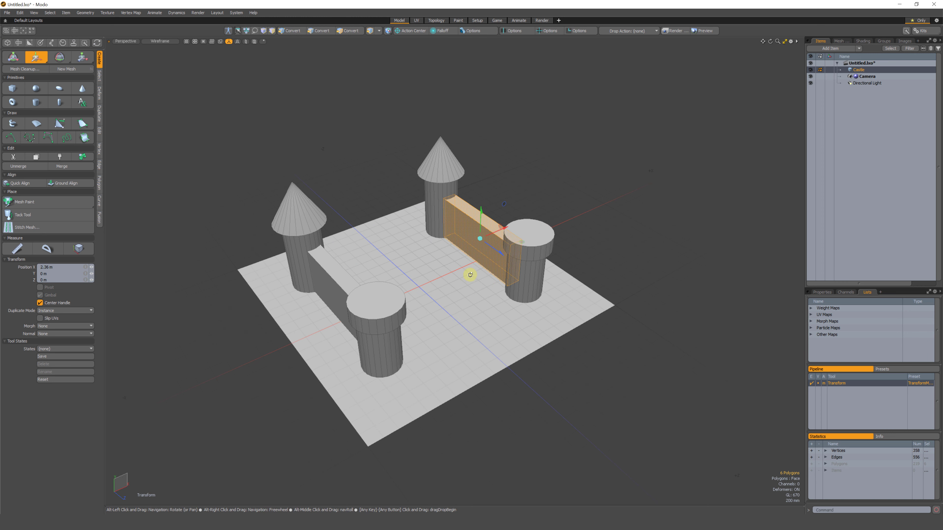
scroll(459, 294, up, 2)
alt+drag(469, 273, 400, 207)
key(space)
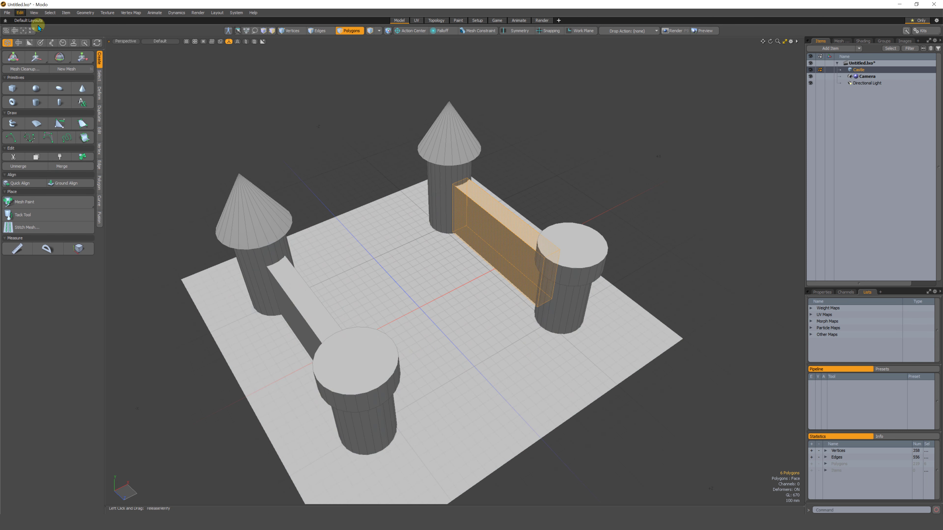
Copy and paste the right wall, and move the copy about -1.04 m along X and -1.025 m along Z toward the back towers.
click(20, 12)
click(26, 40)
click(19, 12)
click(30, 47)
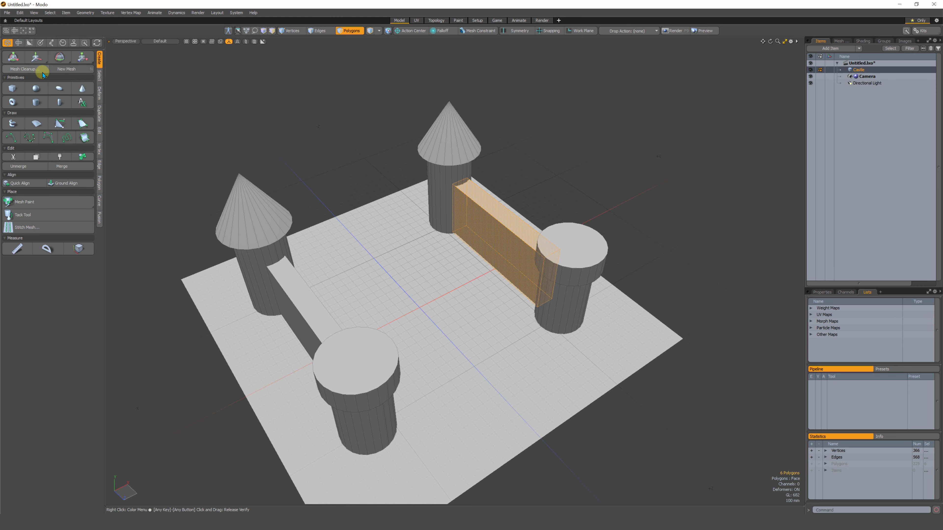
click(36, 58)
alt+drag(532, 253, 400, 220)
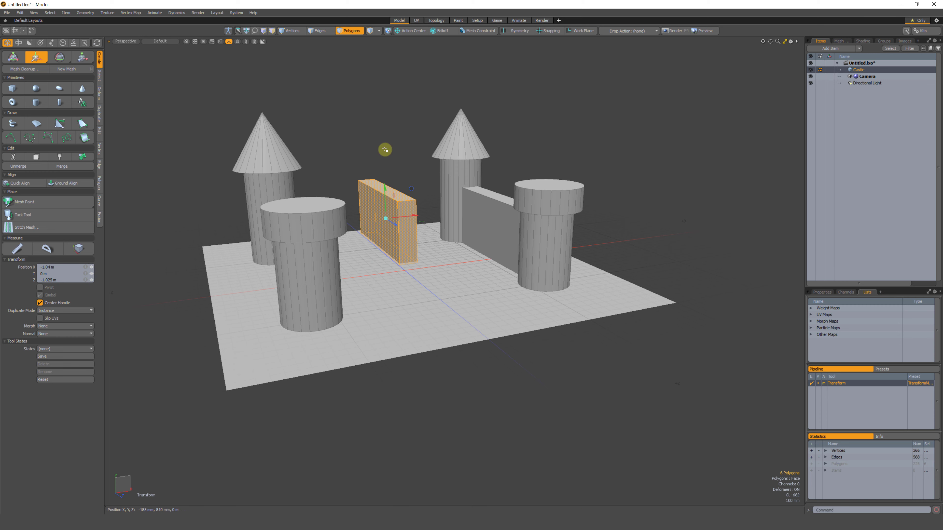
drag(385, 197, 370, 273)
key(ctrl+z)
scroll(381, 244, up, 4)
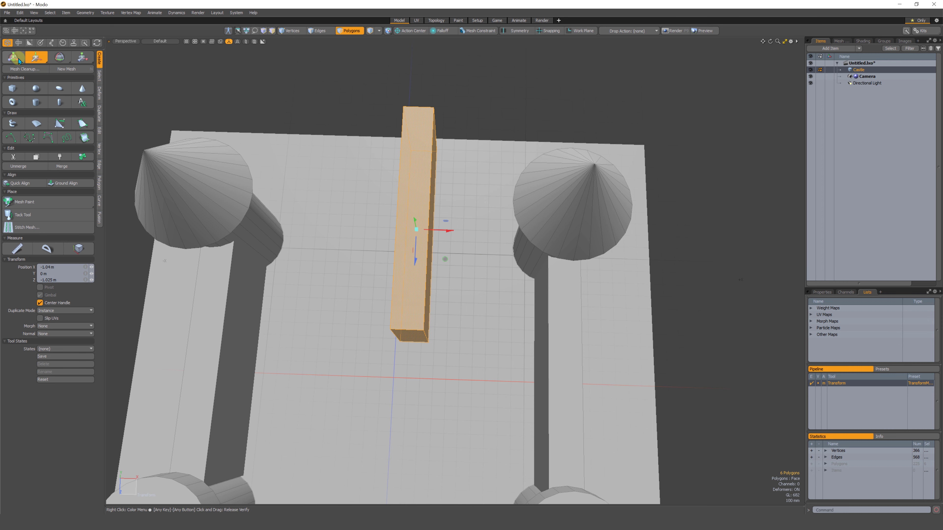
Try rotating the third wall freehand about -93.5 degrees around Y, and undo the rotation.
click(62, 59)
alt+drag(442, 280, 313, 195)
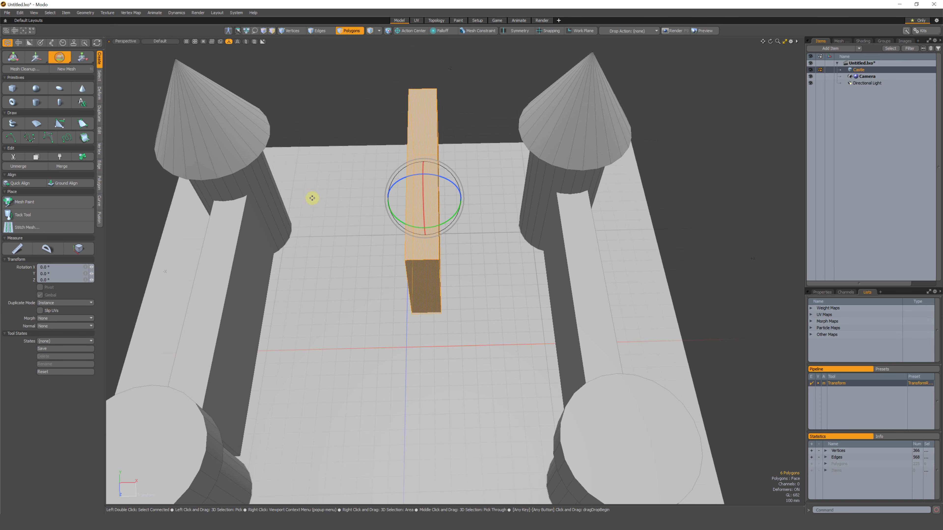
drag(451, 222, 392, 213)
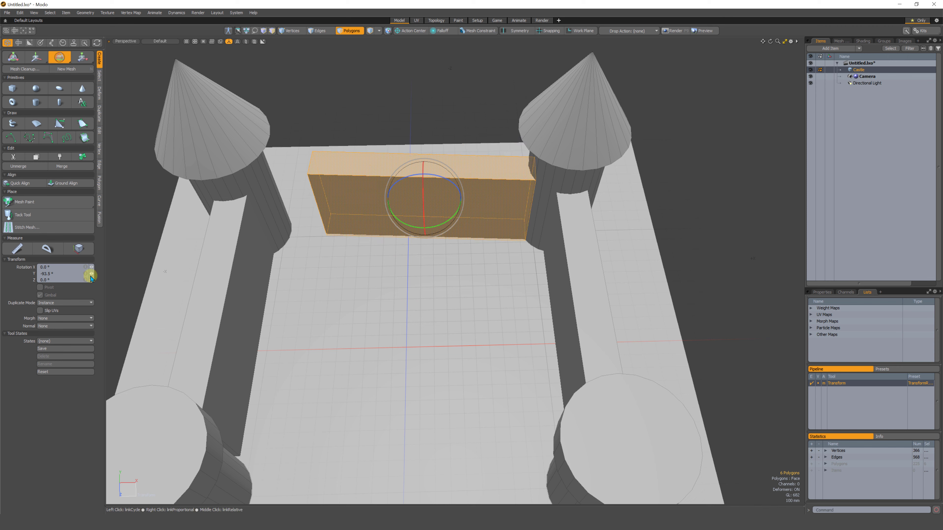
key(ctrl+z)
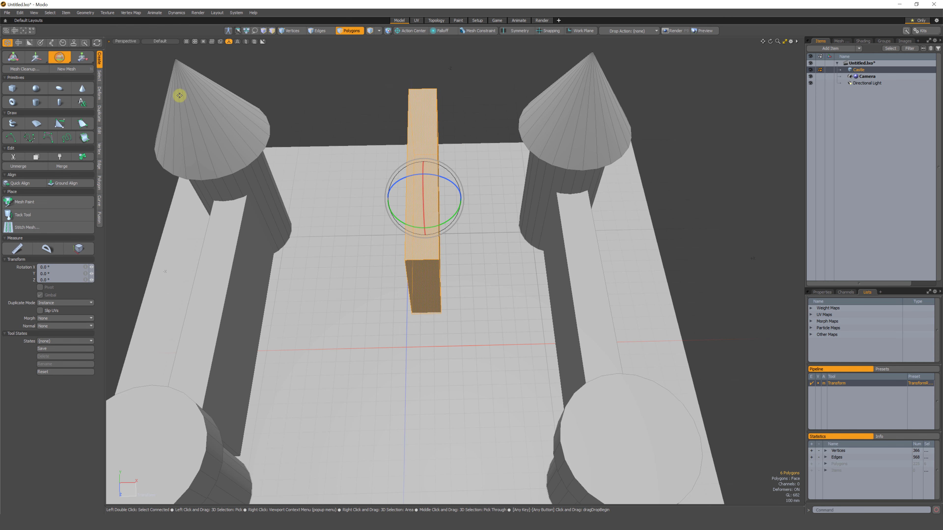
click(20, 12)
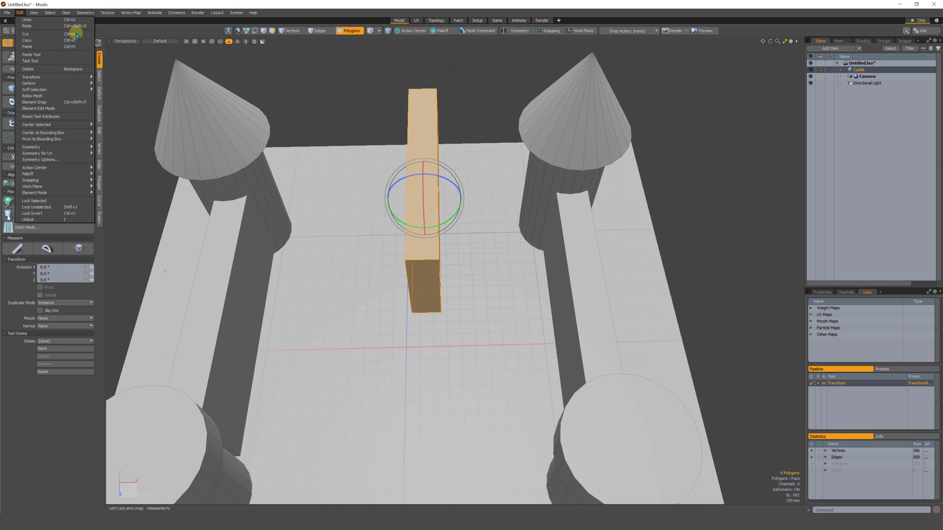
click(359, 3)
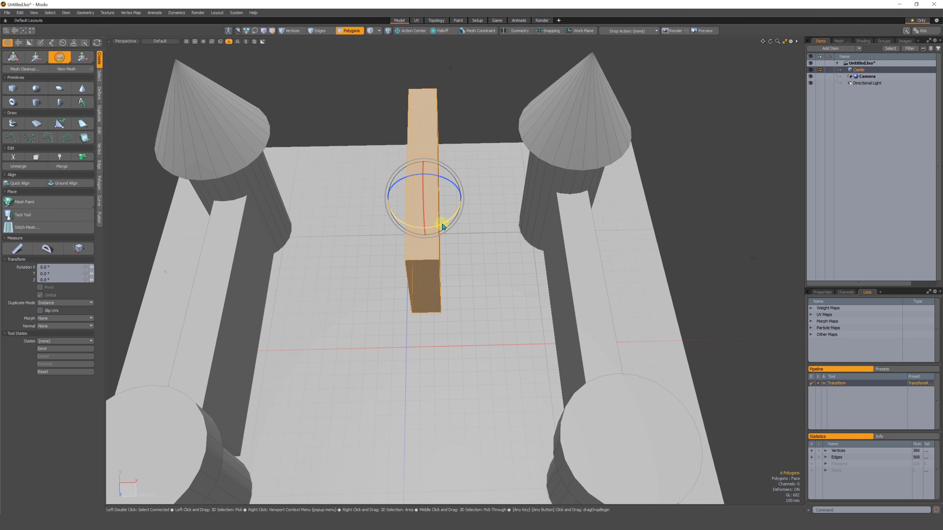
Try rotating the third wall freehand around Y, reset it to 0, set the angle to 90 degrees, and drop the Rotate tool.
drag(442, 226, 431, 210)
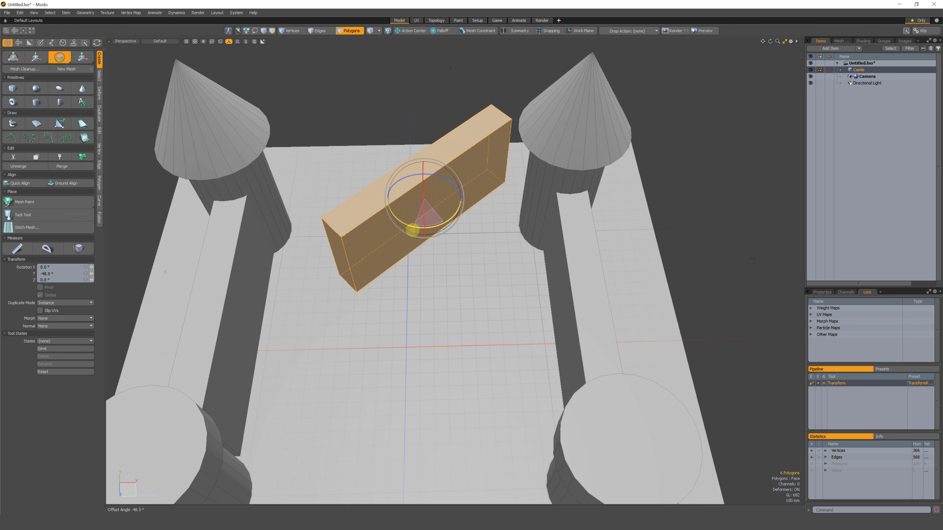
click(41, 273)
text(0)
key(Return)
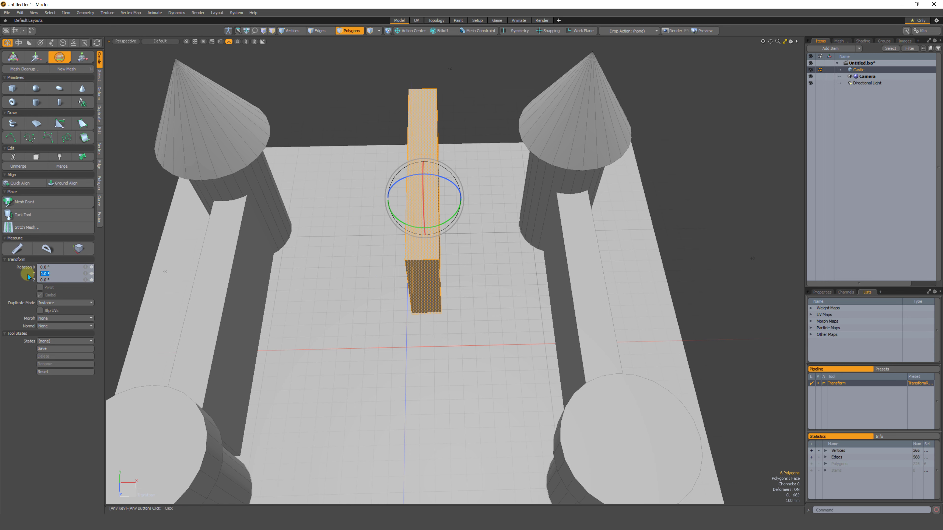
text(90)
key(Return)
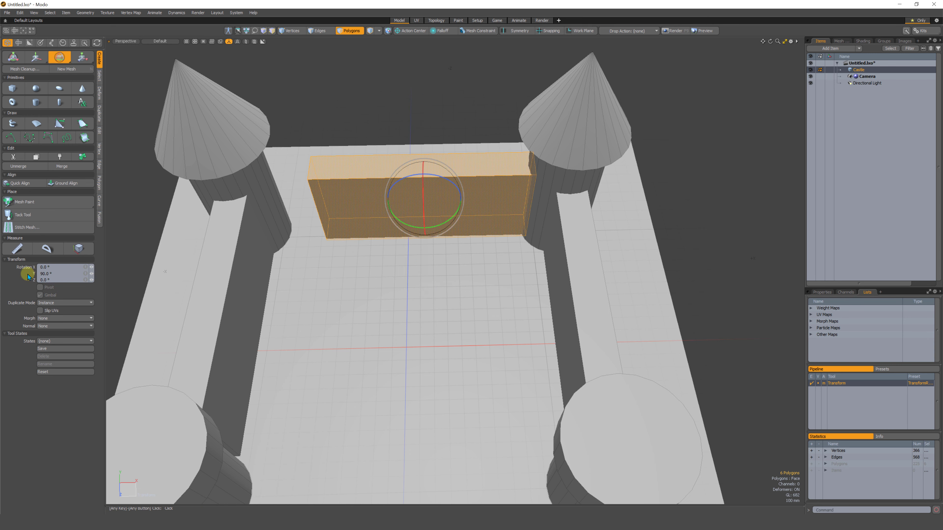
alt+drag(537, 274, 422, 192)
key(space)
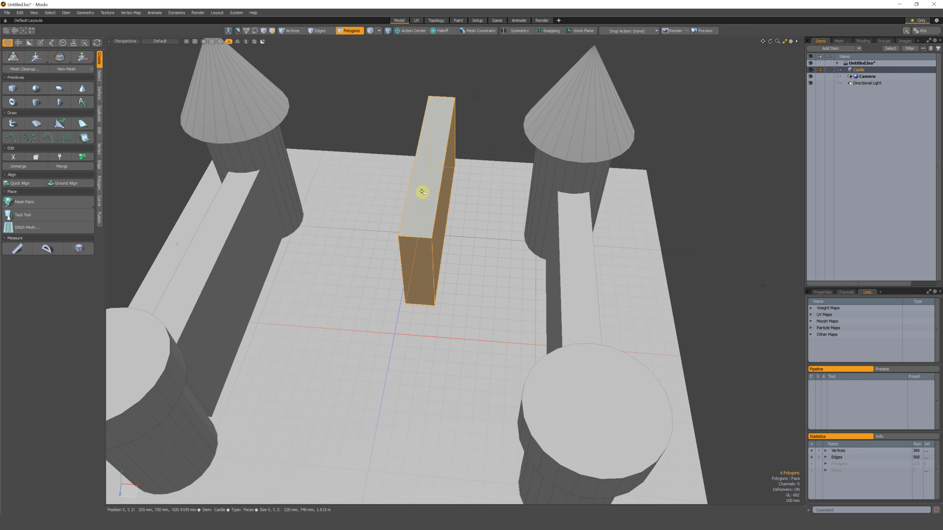
Rotate the third wall a quarter turn around Y with constrained rotation so it runs crosswise between the back towers.
click(60, 58)
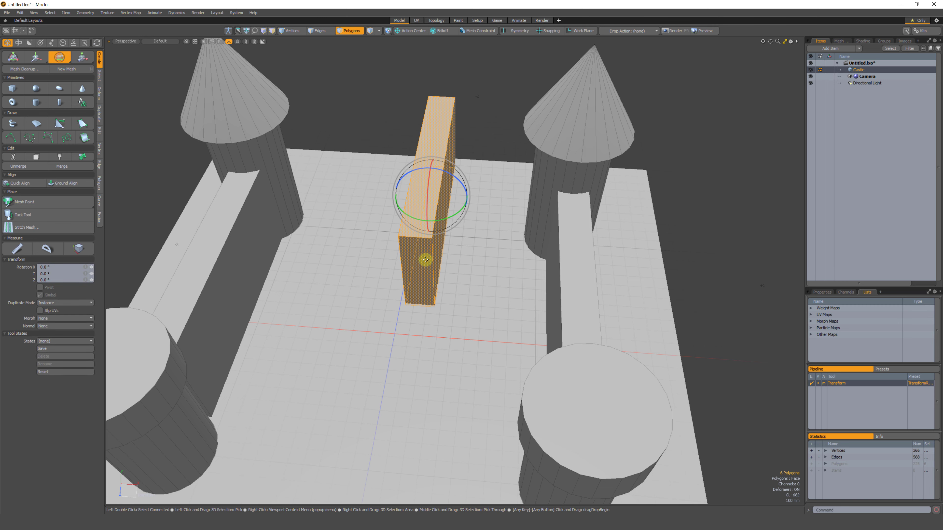
alt+drag(425, 260, 472, 205)
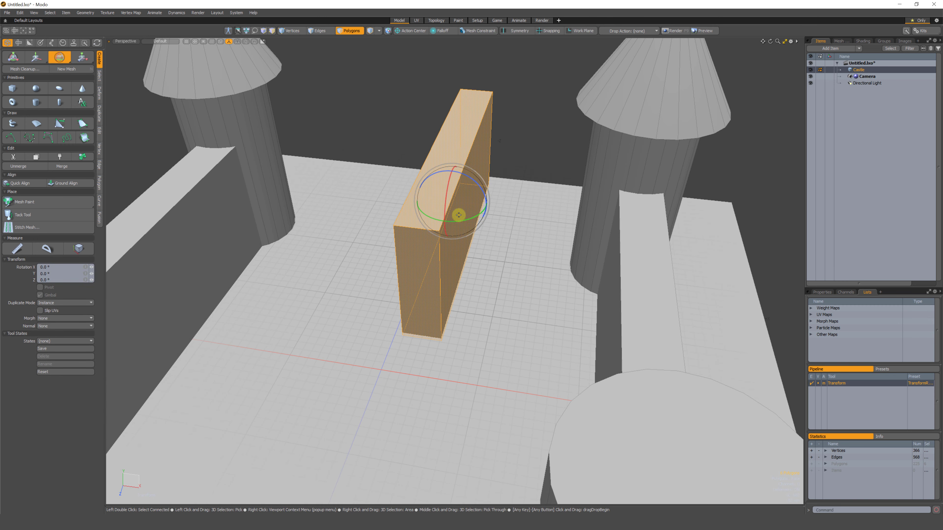
key(ctrl)
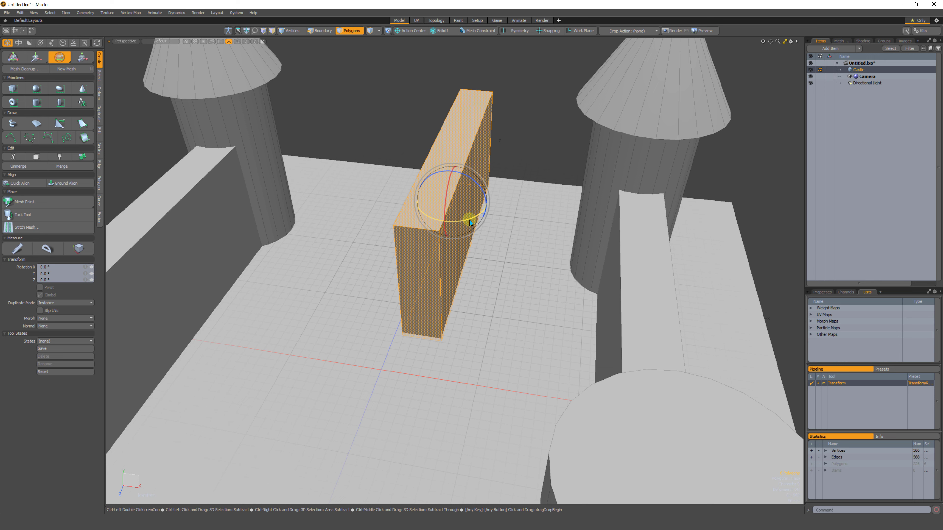
key(ctrl)
ctrl+drag(476, 219, 503, 175)
alt+drag(432, 247, 455, 245)
Shift the third wall about -162 mm along X, stretch it along X into both back towers, and drop the tool.
key(w)
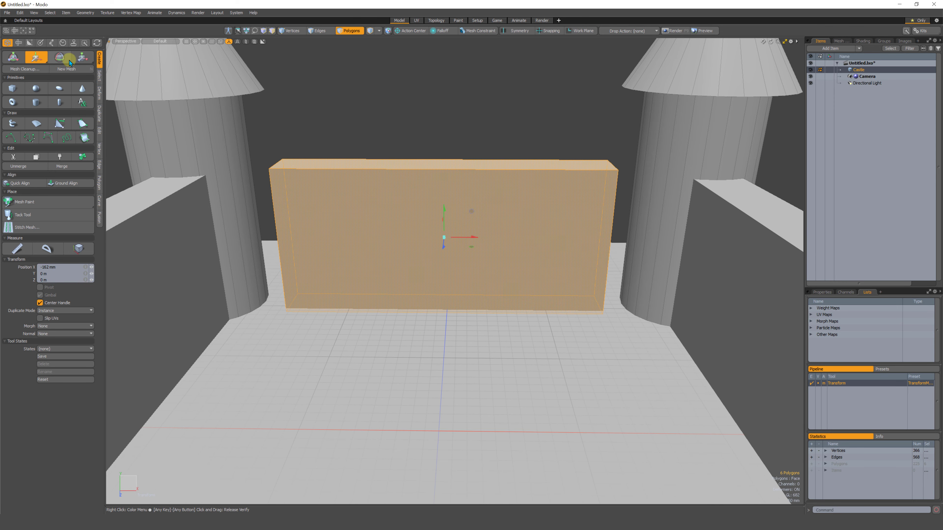
click(82, 57)
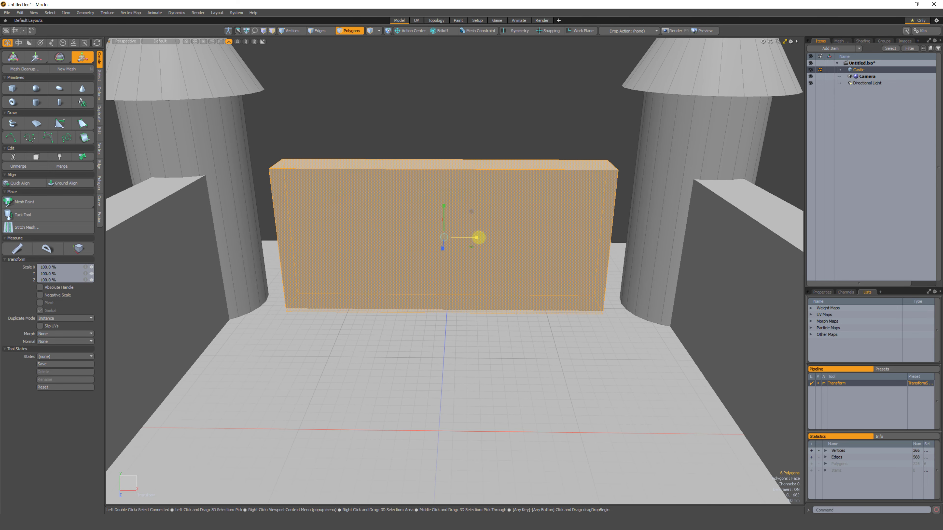
mouse_move(478, 237)
mouse_down()
mouse_move(511, 239)
mouse_move(493, 237)
mouse_up()
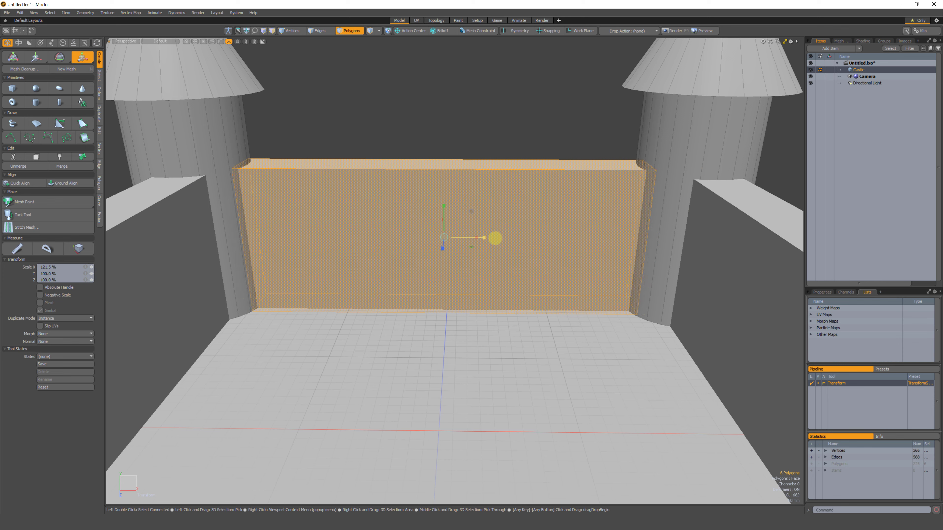
drag(494, 238, 483, 237)
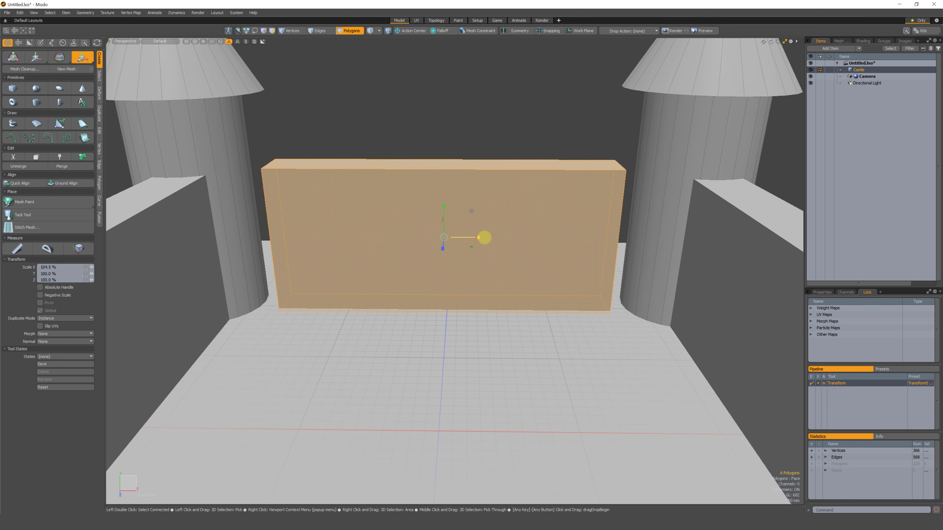
alt+drag(261, 364, 339, 303)
alt+drag(448, 243, 362, 280)
scroll(520, 260, down, 5)
key(space)
Copy and paste the back wall, and move the copy about 1.14 m along Z toward the front towers.
scroll(507, 315, up, 5)
scroll(507, 314, down, 3)
scroll(374, 259, up, 3)
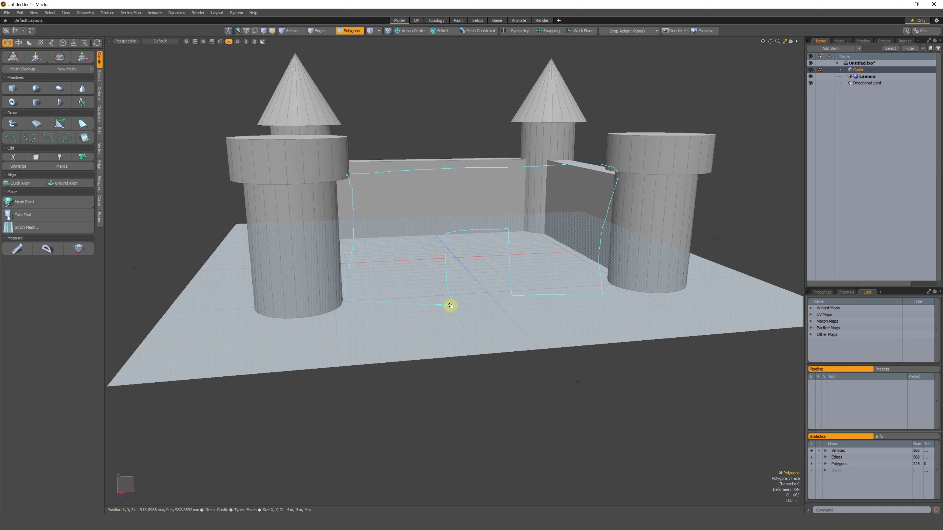
alt+drag(462, 279, 444, 251)
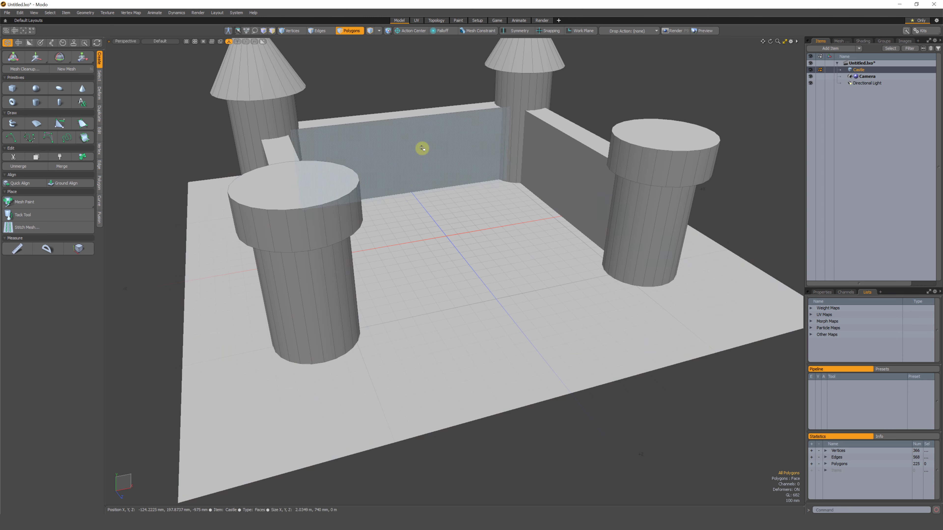
alt+drag(420, 151, 397, 214)
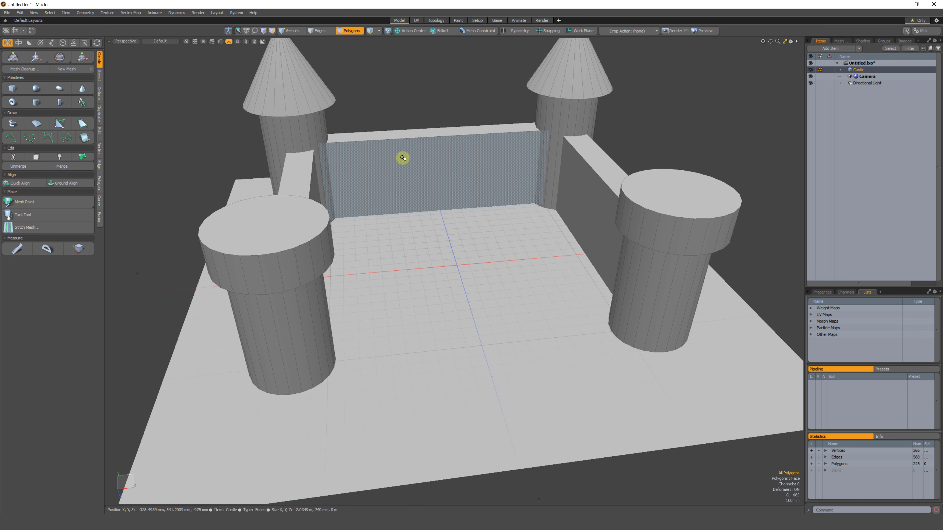
double_click(416, 159)
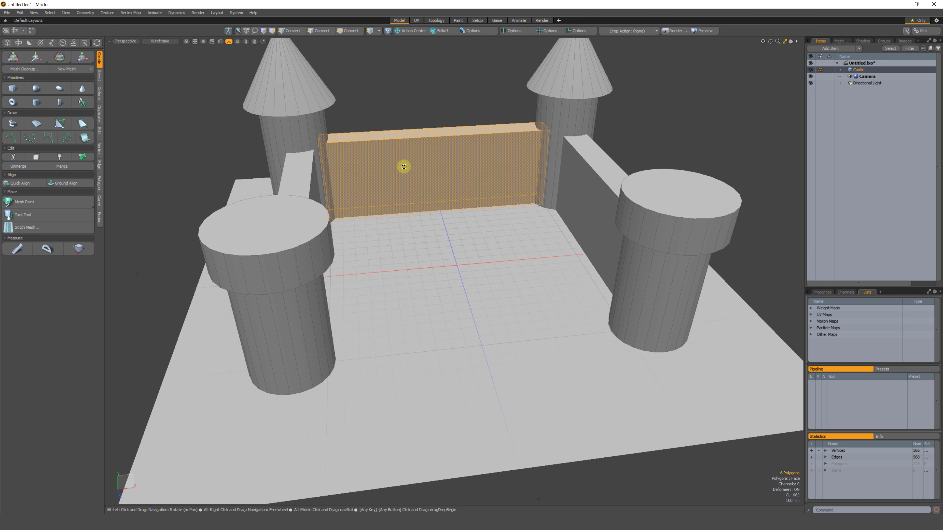
alt+drag(400, 164, 462, 322)
key(ctrl+c)
key(ctrl+v)
key(w)
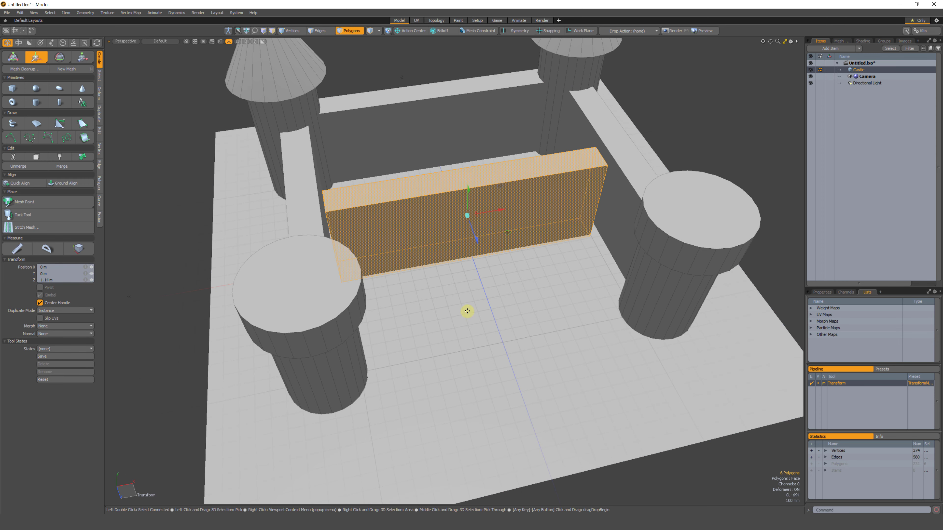
key(space)
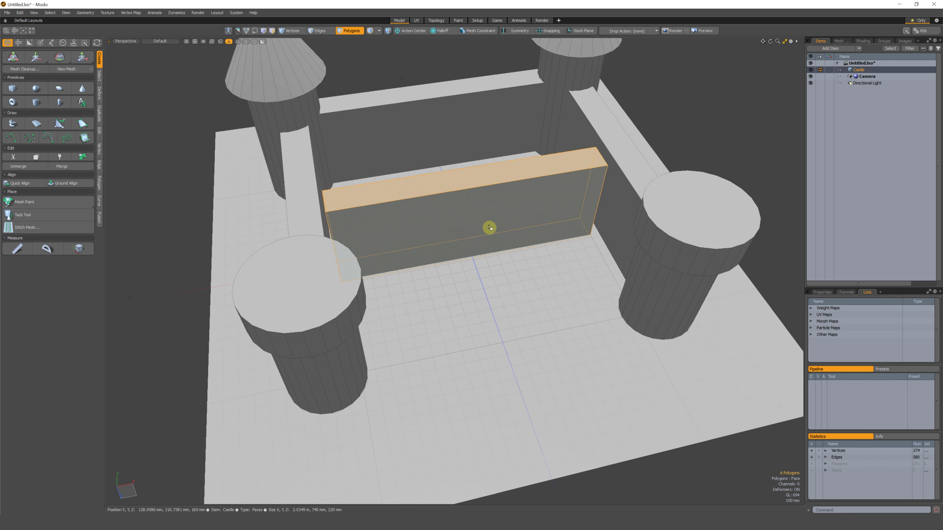
Bring the pasted wall forward to the front towers, halve its length along X, and shift it about -450 mm against the left tower.
key(w)
drag(474, 237, 483, 260)
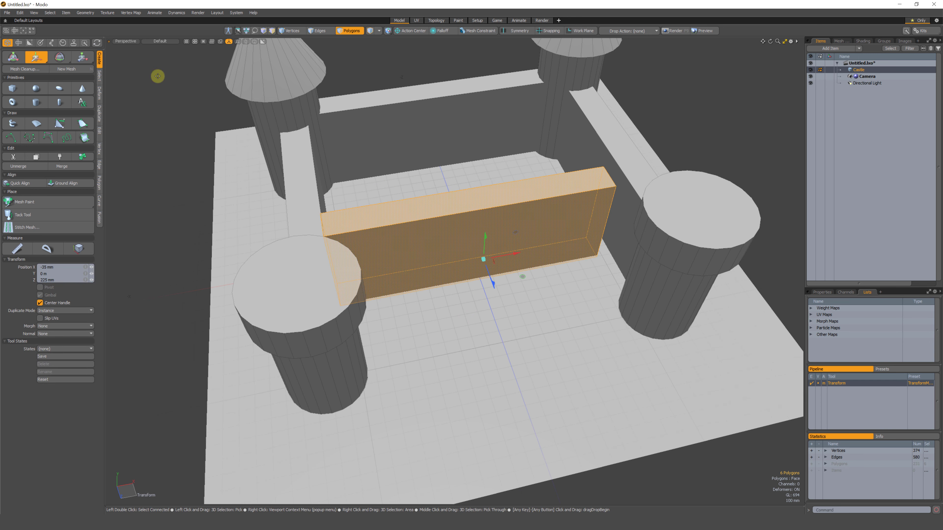
click(21, 15)
click(73, 5)
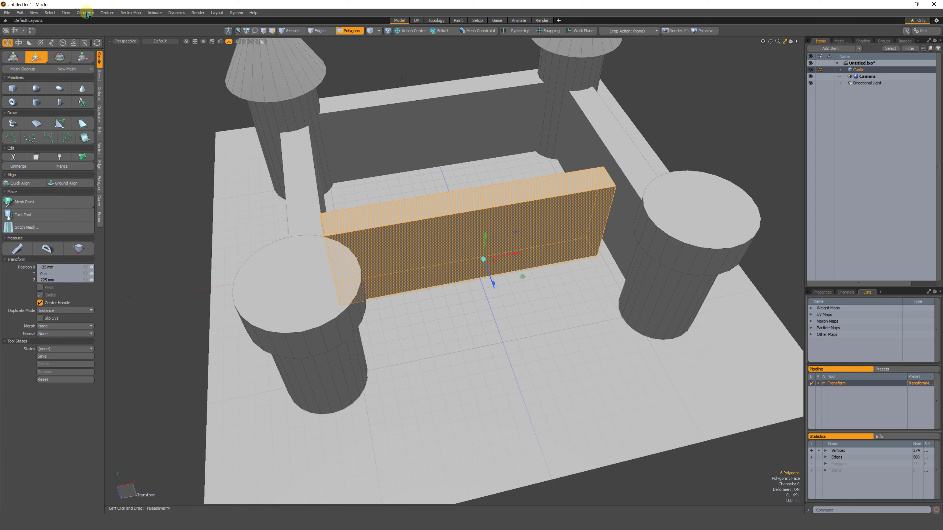
alt+drag(483, 249, 405, 246)
key(r)
key(w)
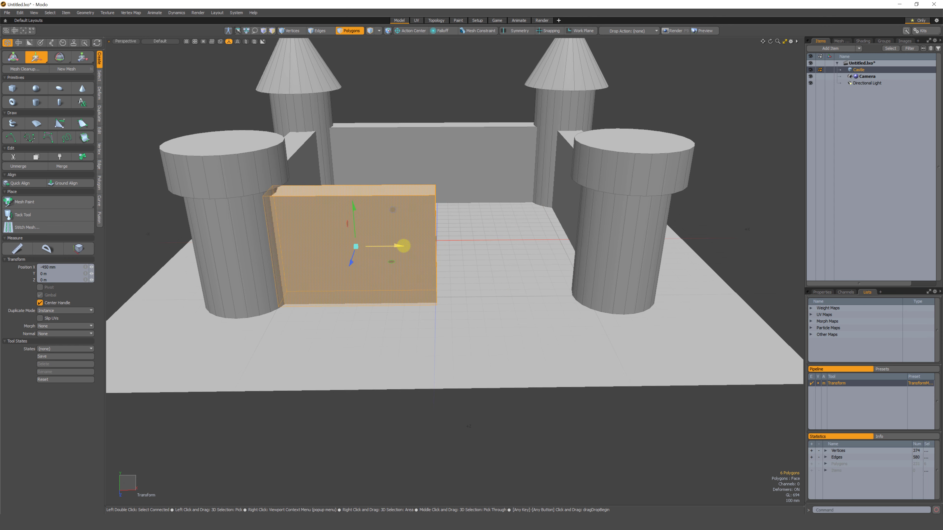
alt+drag(471, 264, 448, 268)
key(q)
click(417, 262)
key(w)
key(q)
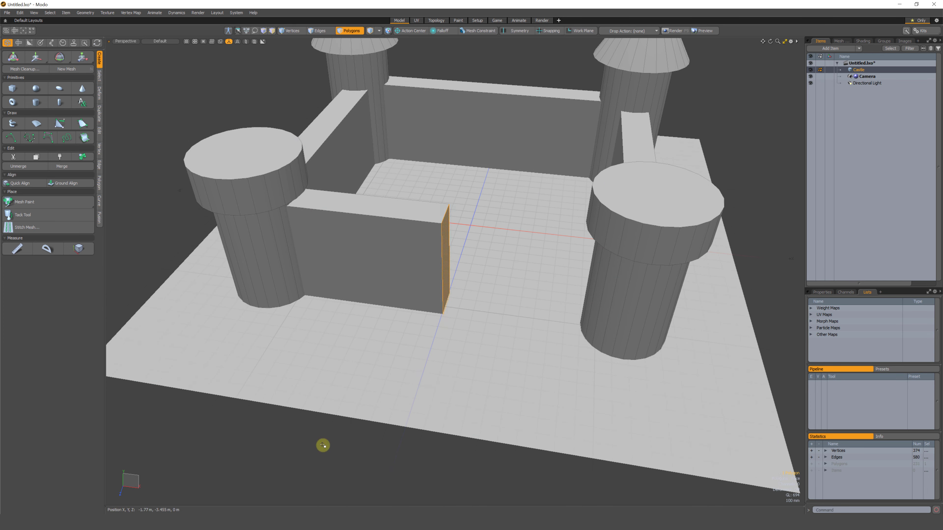
click(323, 444)
Move the left front wall's inner end face along X toward its tower so the wall is about 682 mm long.
scroll(415, 353, down, 5)
alt+drag(437, 321, 444, 282)
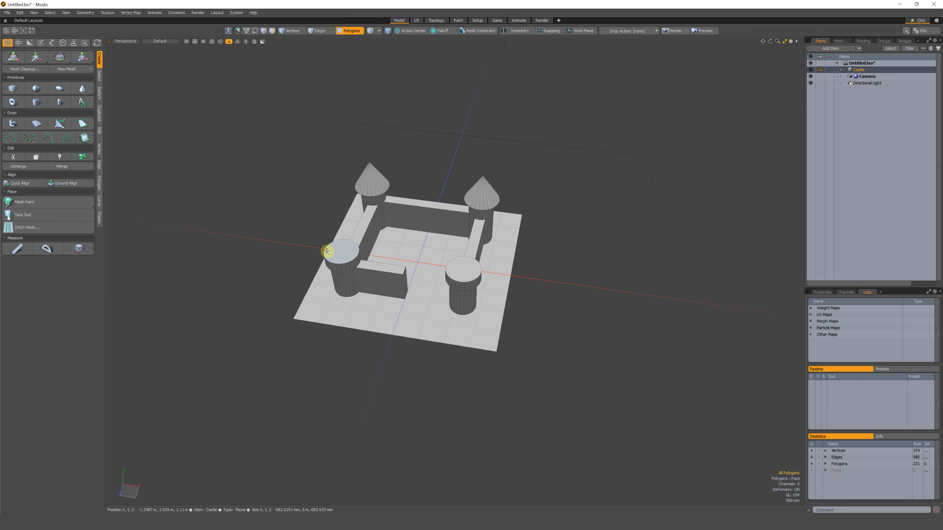
scroll(392, 289, up, 5)
alt+drag(392, 289, 364, 260)
scroll(437, 262, up, 5)
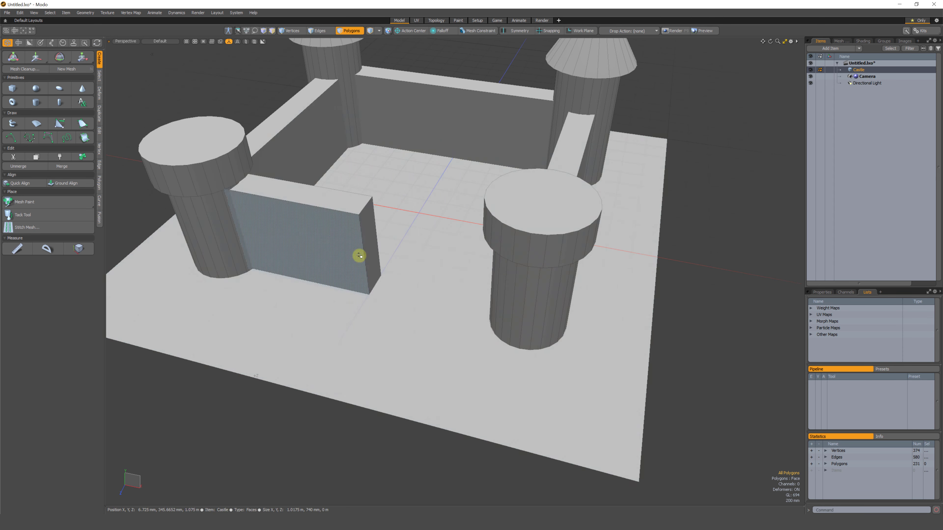
click(370, 246)
key(w)
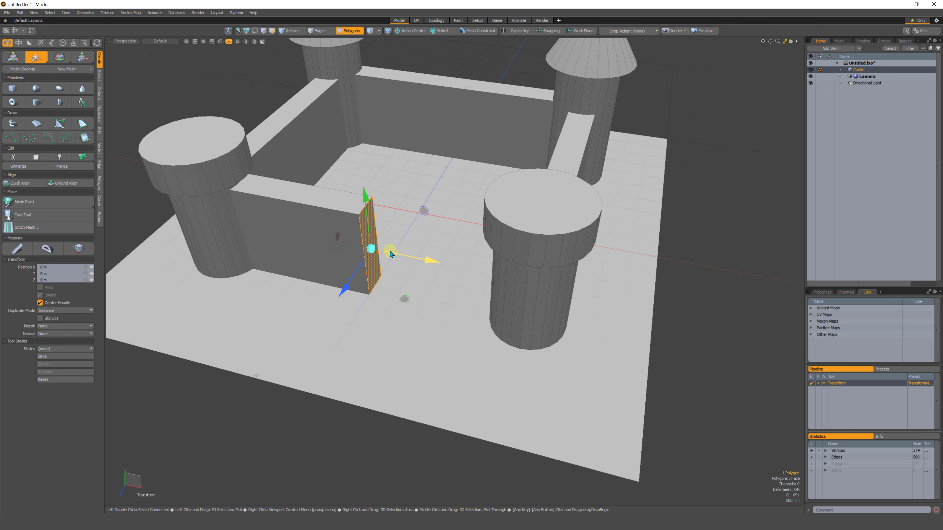
mouse_move(389, 254)
mouse_down()
mouse_move(369, 247)
mouse_move(391, 242)
mouse_move(382, 239)
mouse_up()
key(space)
Copy and paste the entire left front wall, and move the copy about 1.27 m along X to the right front tower.
click(327, 229)
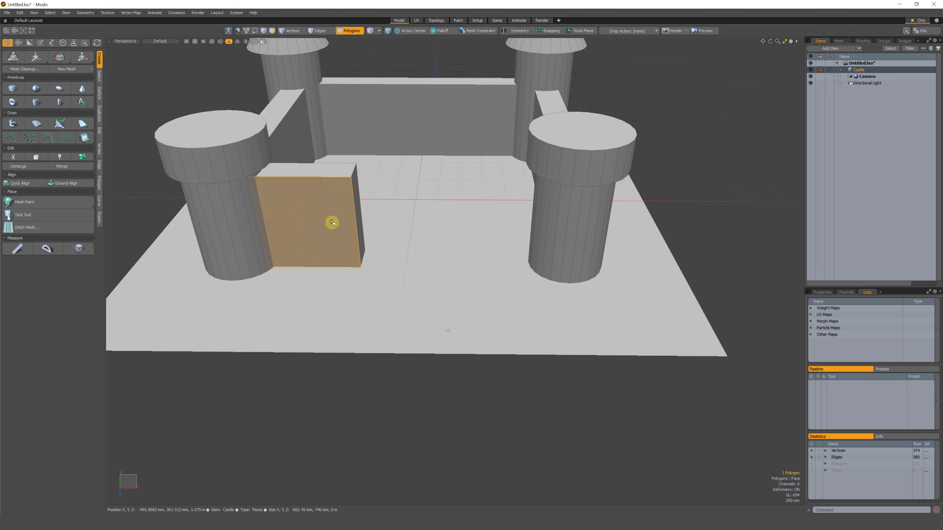
double_click(331, 223)
alt+drag(332, 223, 331, 204)
alt+scroll(330, 205, up, 3)
alt+drag(398, 233, 387, 251)
alt+scroll(389, 245, down, 2)
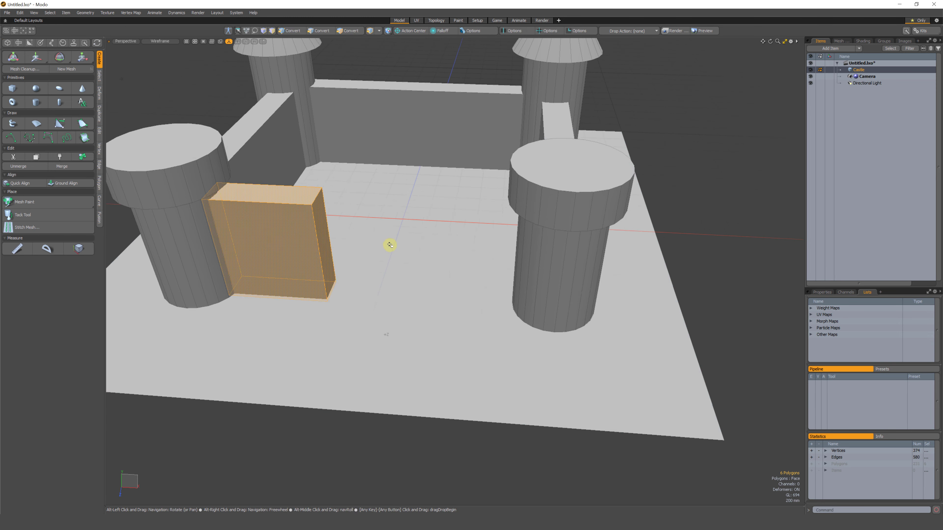
click(20, 13)
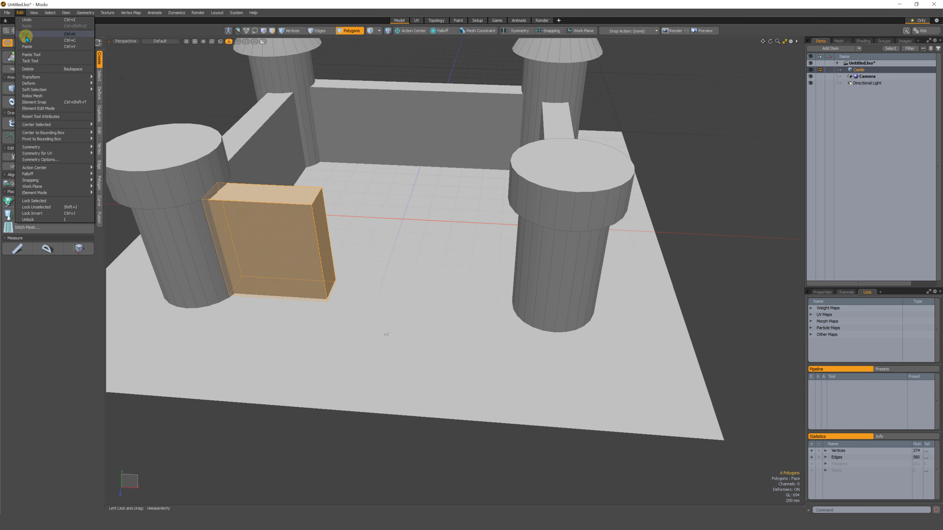
click(26, 40)
click(18, 14)
click(27, 46)
key(w)
drag(342, 249, 446, 294)
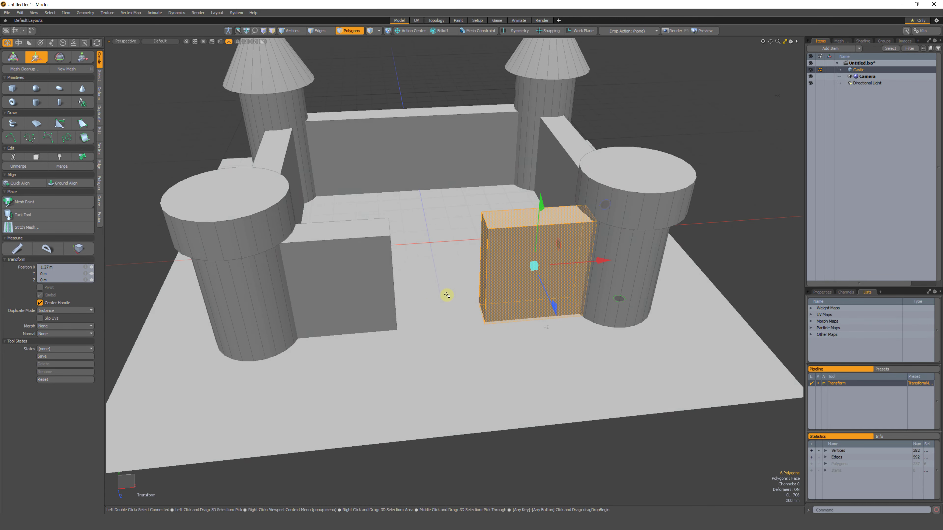
Adjust the right front wall's inner end face along X so the wall is about 667 mm long, and clear the selection.
click(482, 291)
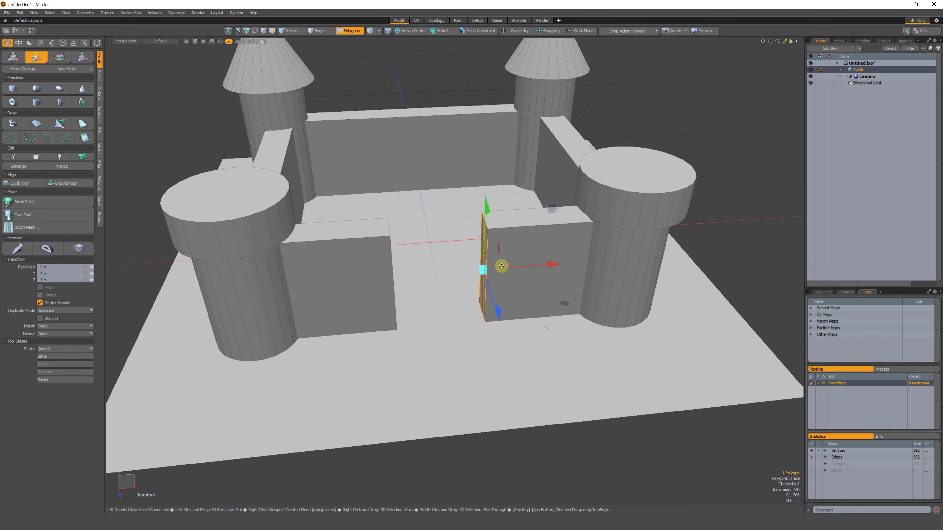
alt+drag(486, 301, 455, 291)
scroll(454, 290, down, 2)
alt+drag(417, 257, 383, 206)
key(space)
click(435, 92)
double_click(402, 255)
shift+double_click(279, 237)
scroll(469, 285, down, 3)
click(580, 139)
scroll(448, 297, down, 3)
scroll(440, 256, up, 4)
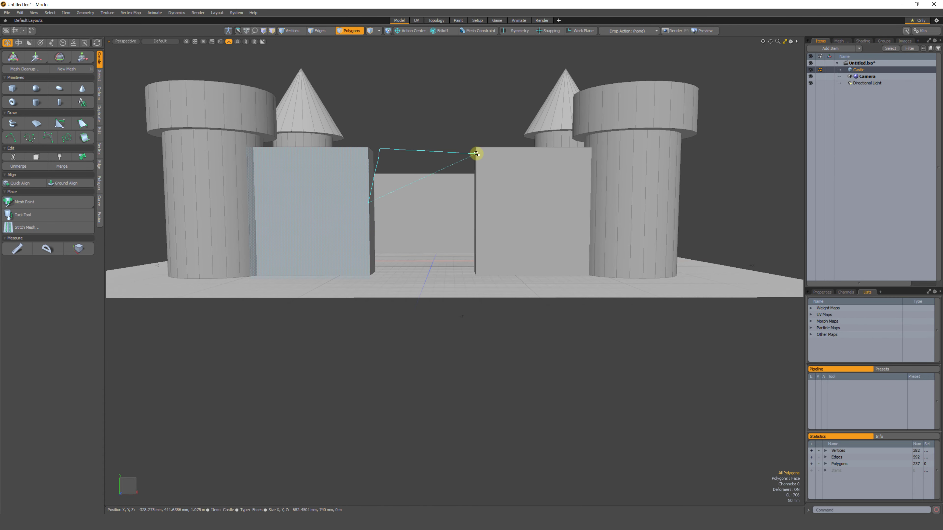
right_drag(377, 199, 374, 200)
Copy and paste the right front wall, and move the copy into the gate opening between the two front walls.
alt+drag(377, 202, 399, 284)
alt+drag(508, 232, 464, 253)
double_click(501, 238)
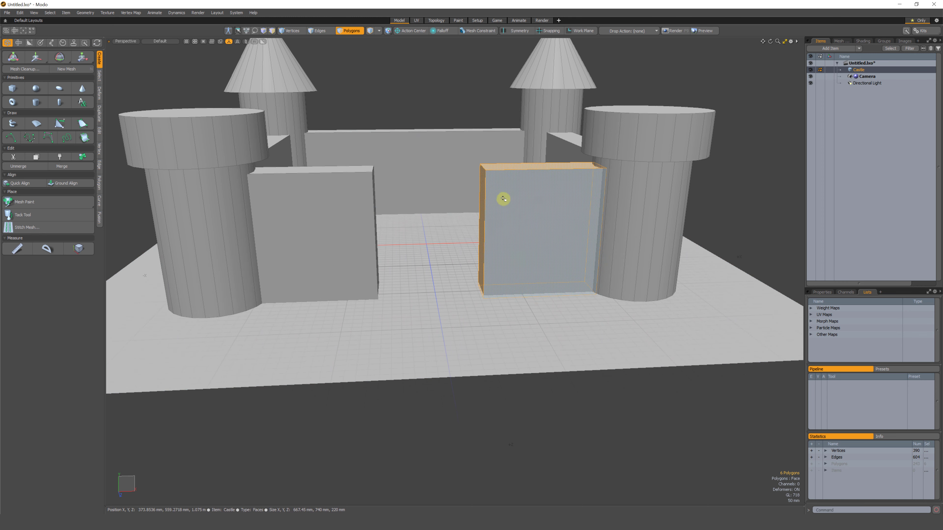
click(43, 62)
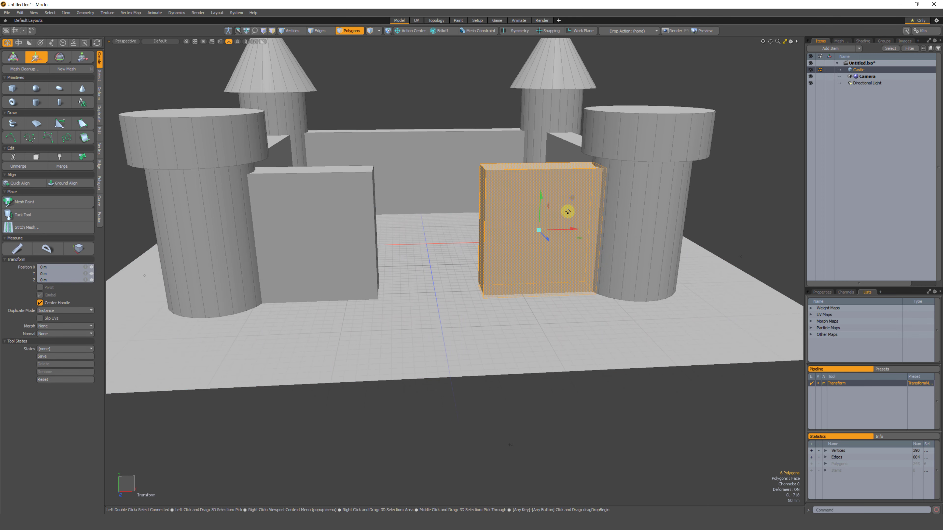
drag(571, 201, 421, 182)
Scale the pasted gate block to about 39% along Y and 92% along X to form a lintel.
key(r)
alt+drag(417, 217, 414, 198)
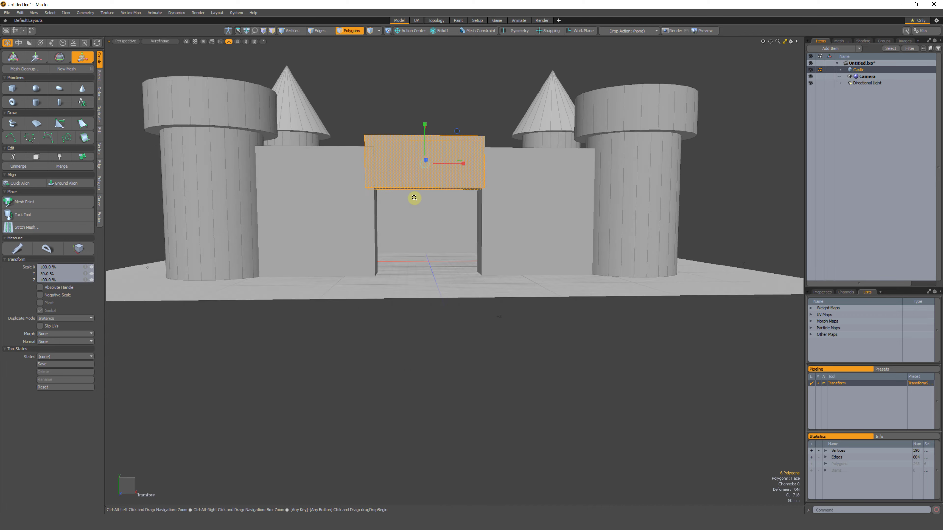
scroll(414, 198, up, 3)
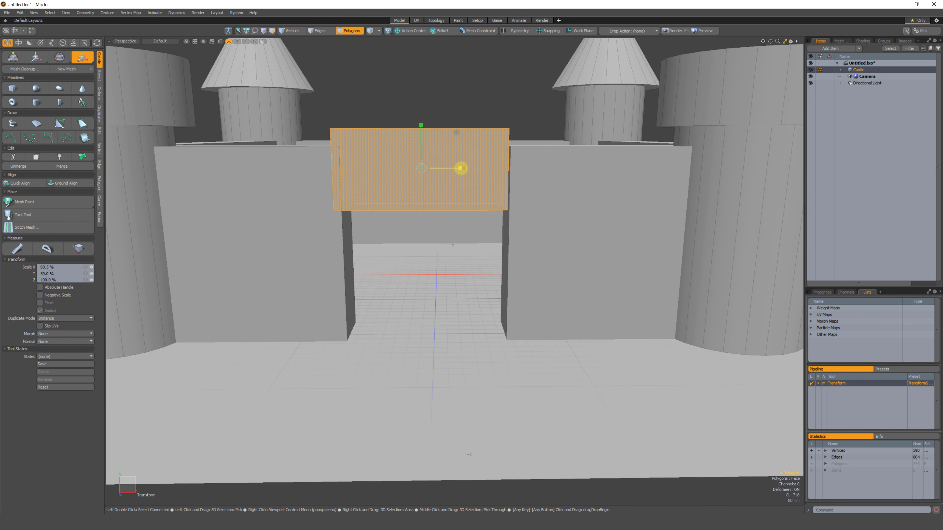
drag(456, 171, 454, 171)
In the Front view, shift the lintel about 18 mm along X and scale it to about 98% along X to fit the opening.
click(125, 41)
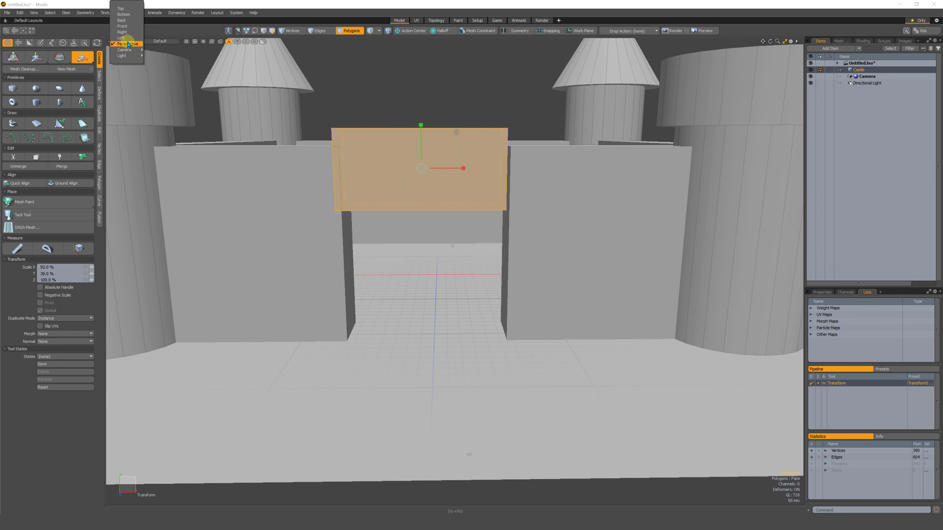
click(122, 26)
scroll(438, 155, up, 5)
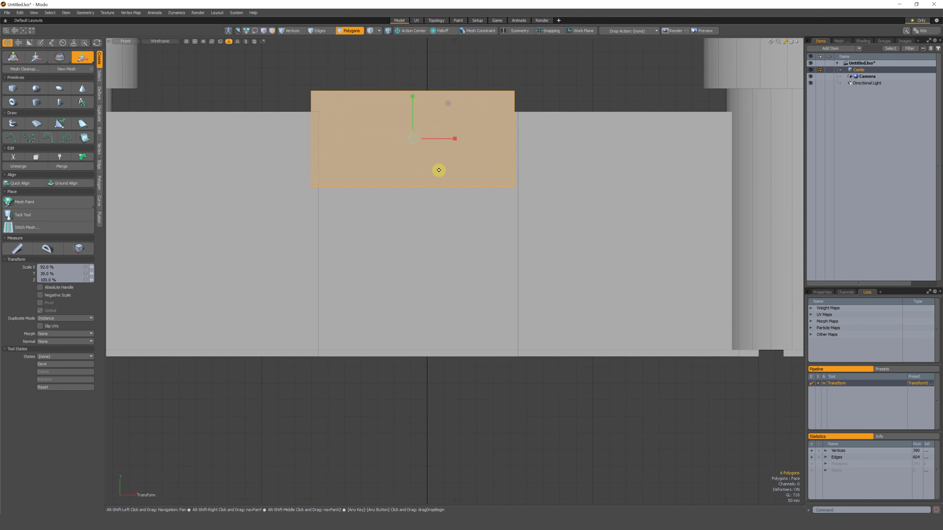
key(w)
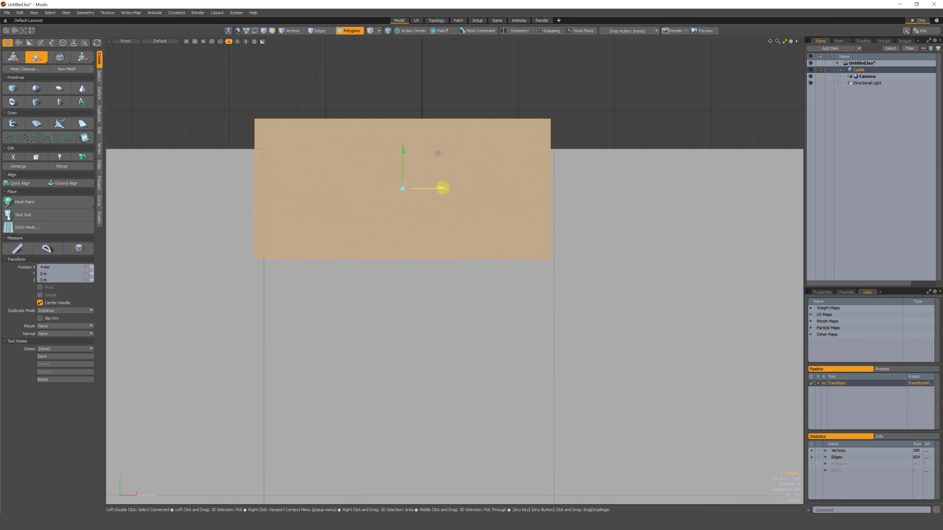
drag(447, 188, 449, 188)
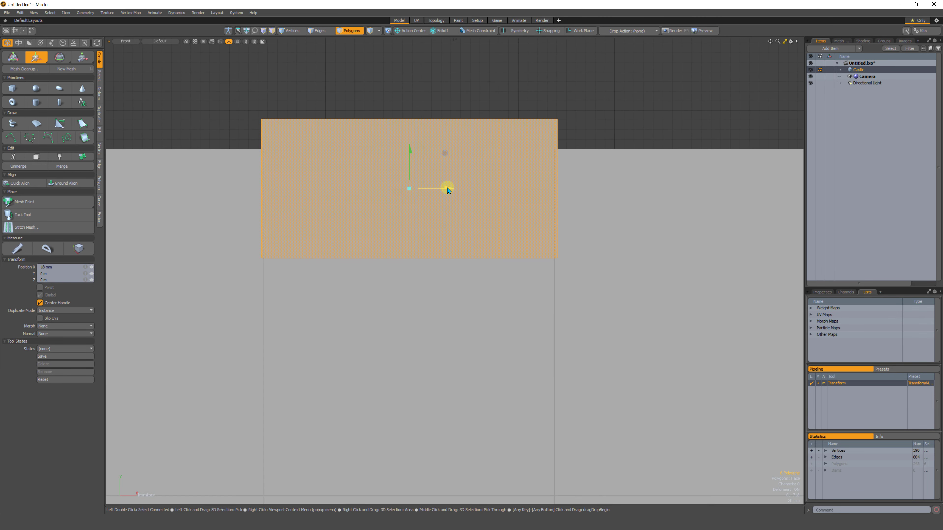
key(r)
drag(453, 188, 449, 189)
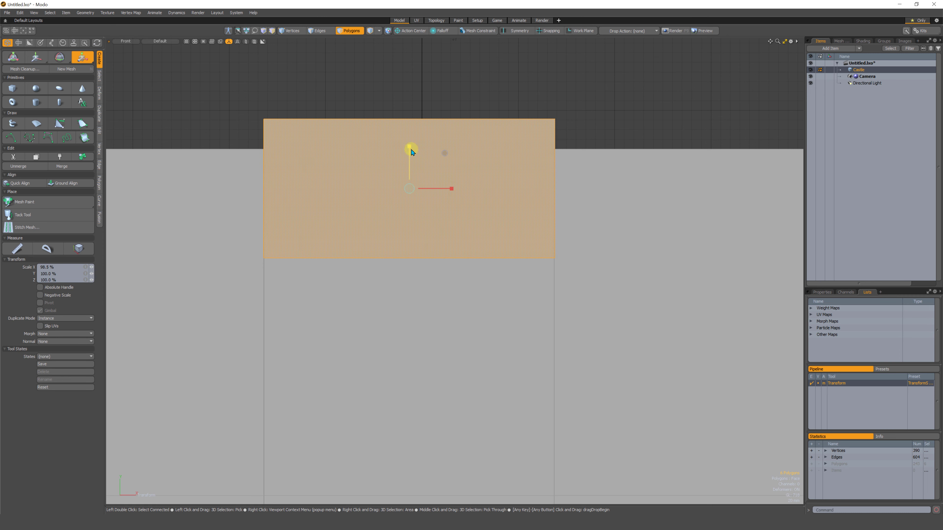
Lower the lintel about 61 mm flush with the wall tops, and fine-tune its X scale to about 99.5% and X position by 1 mm.
key(w)
drag(411, 152, 410, 181)
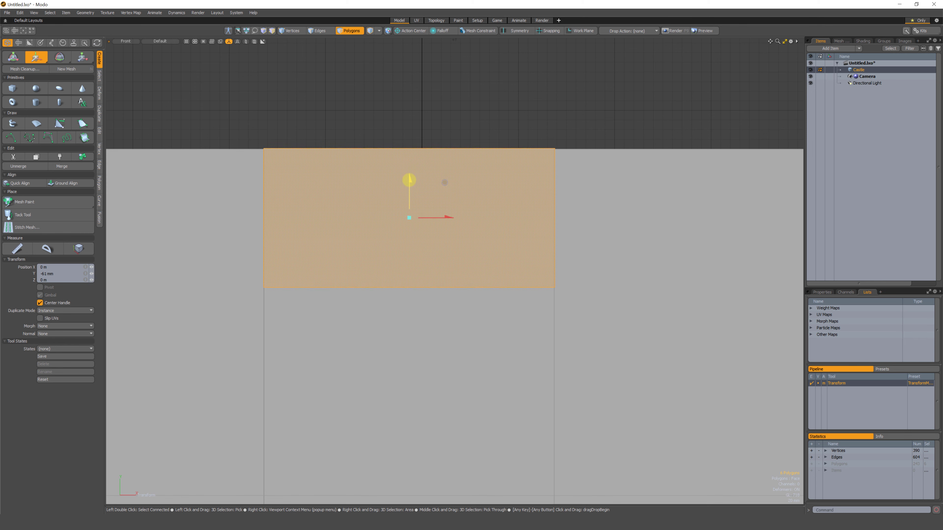
key(r)
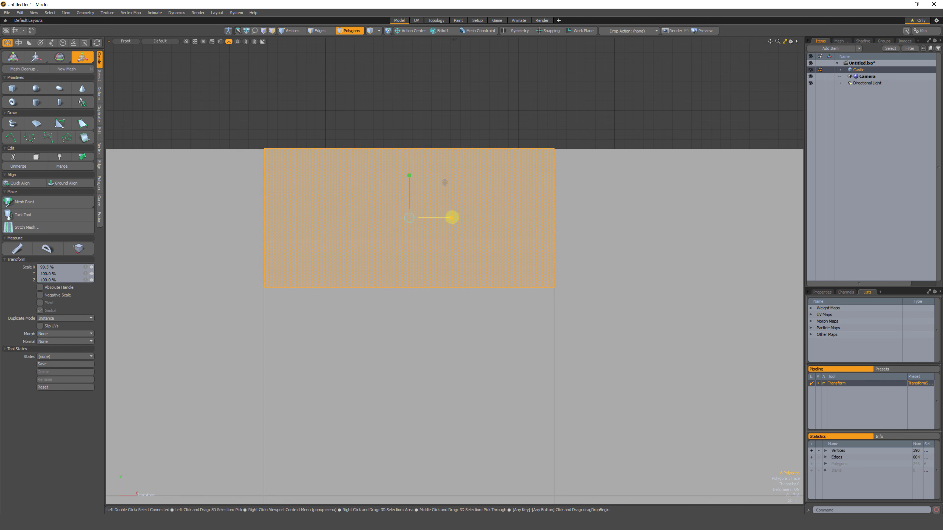
key(w)
drag(449, 217, 450, 218)
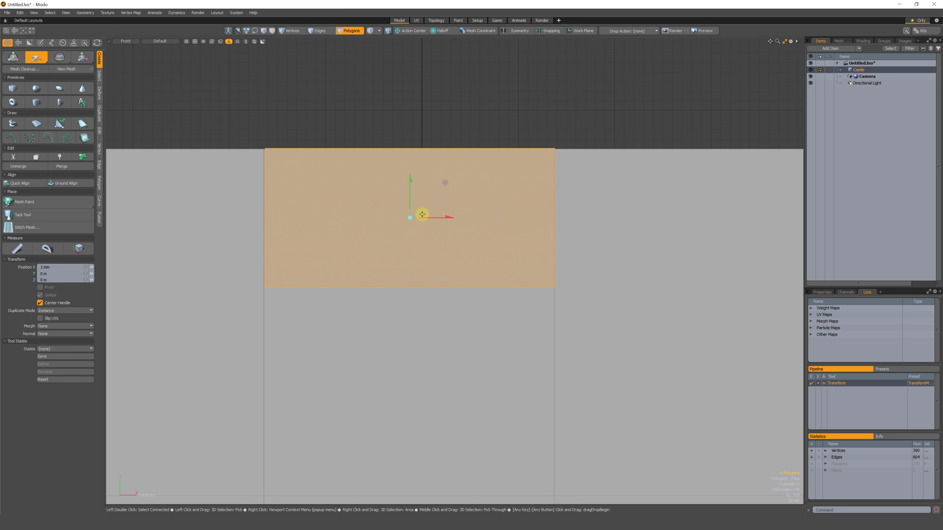
alt+shift+drag(392, 246, 411, 234)
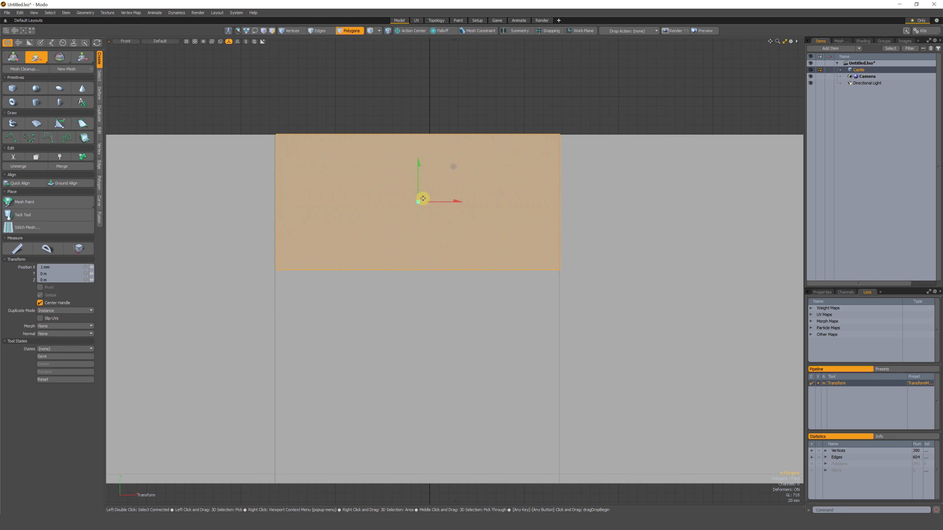
scroll(432, 234, down, 4)
scroll(432, 192, down, 2)
alt+shift+drag(433, 192, 429, 224)
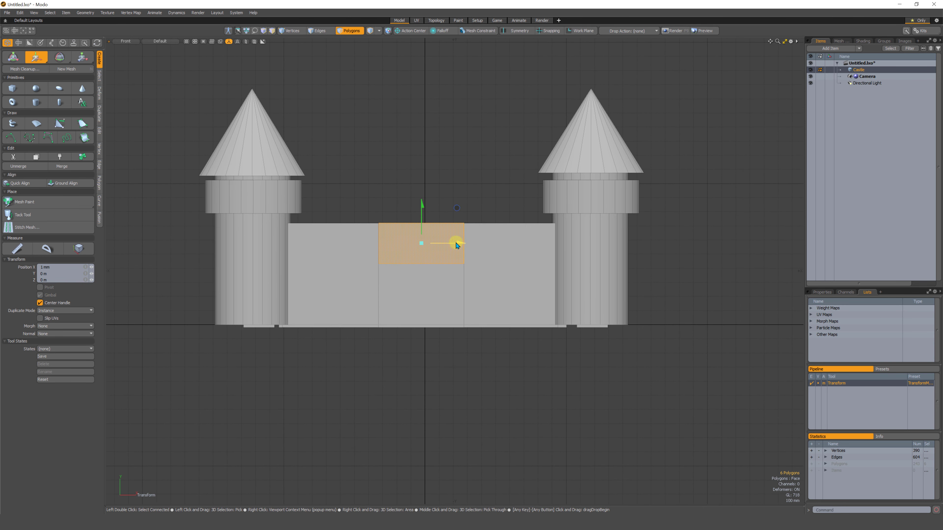
key(space)
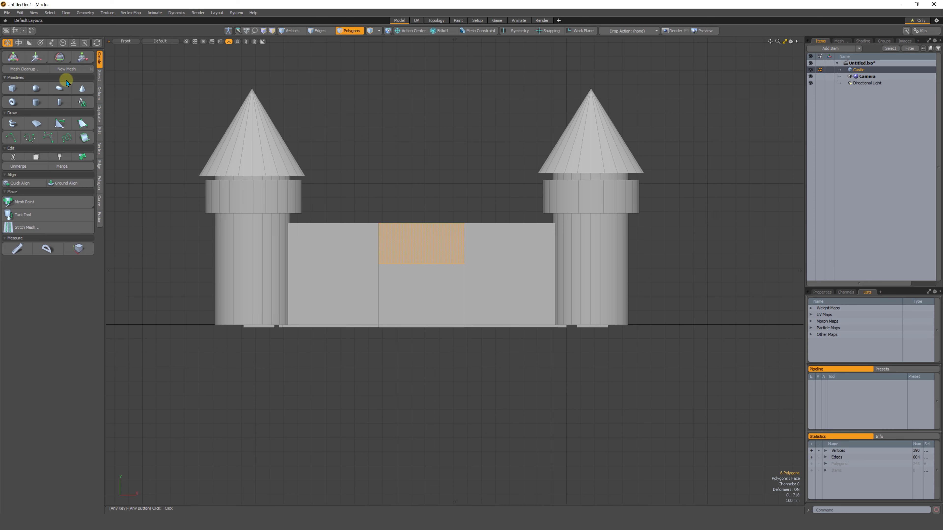
Try shifting the lintel along X in the Front view at close and far zoom levels, and undo the last shift.
click(34, 58)
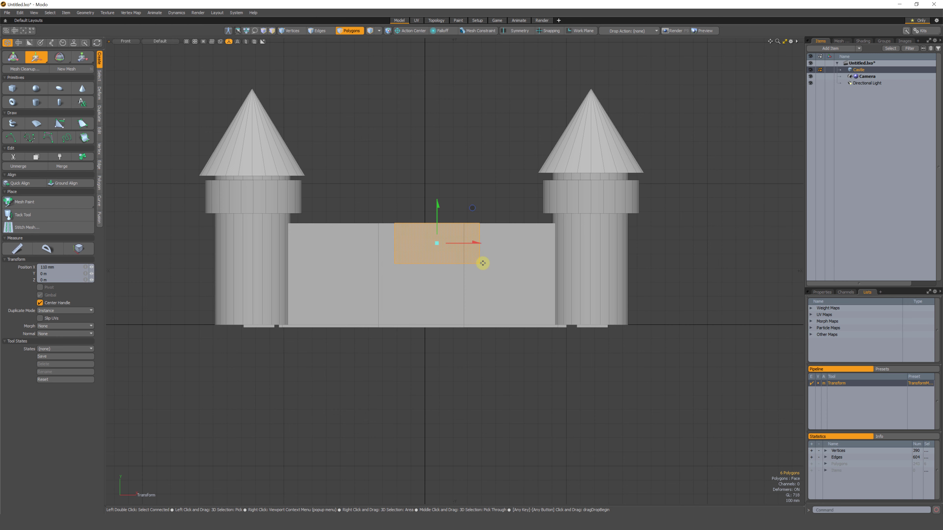
ctrl+alt+drag(414, 248, 408, 339)
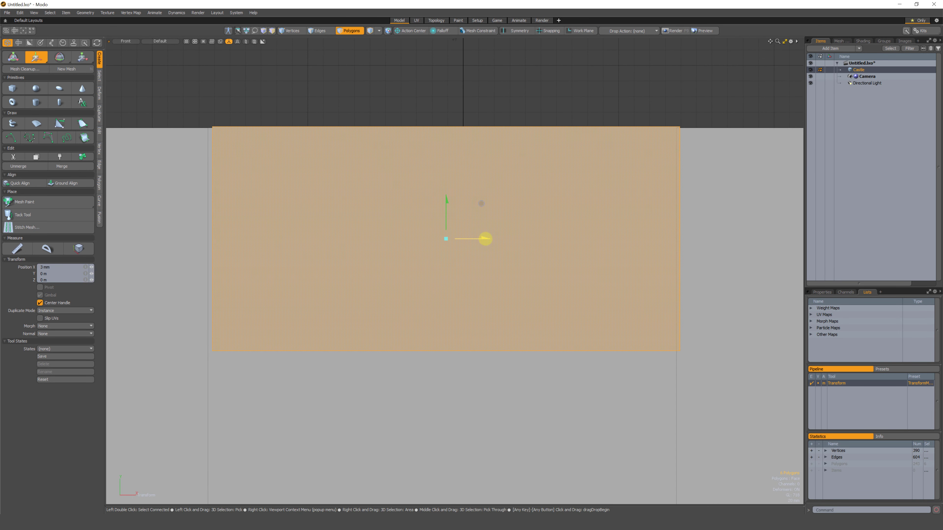
drag(483, 239, 483, 239)
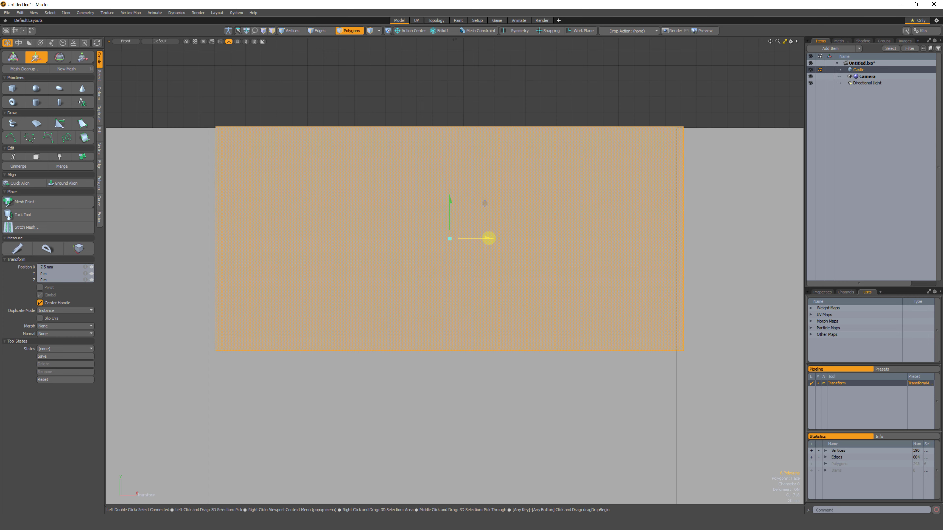
scroll(489, 238, down, 10)
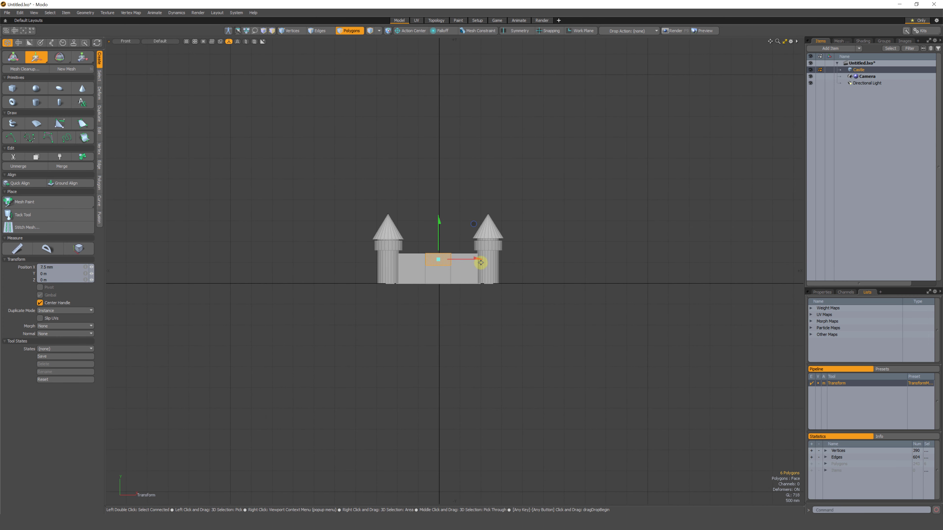
drag(477, 258, 478, 257)
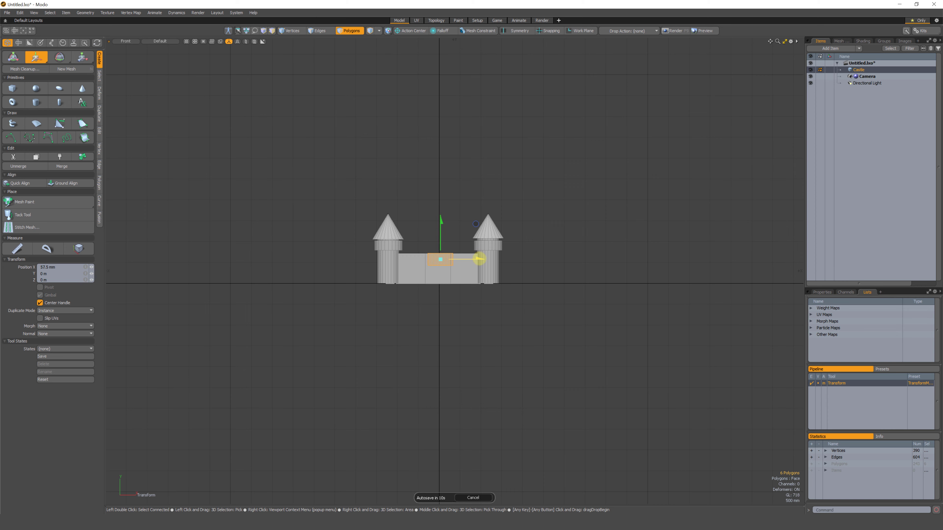
key(ctrl+z)
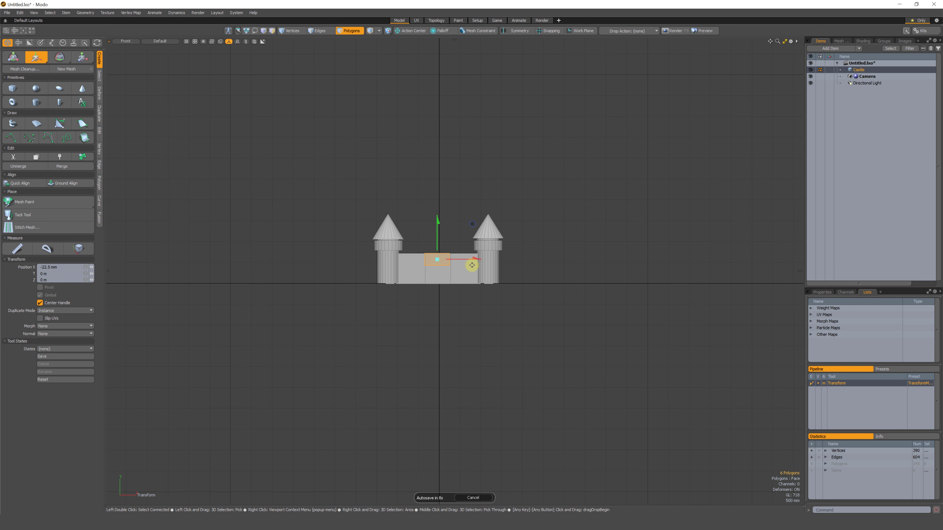
Shift the lintel about -3 mm along X and lower it 2 mm along Y to line up with the front wall edges and tops.
ctrl+alt+drag(448, 282, 474, 238)
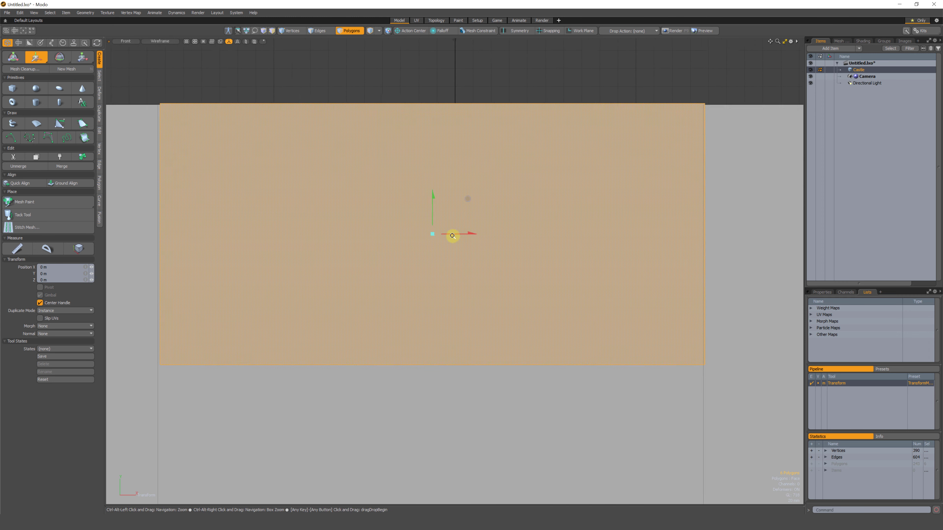
drag(469, 234, 438, 195)
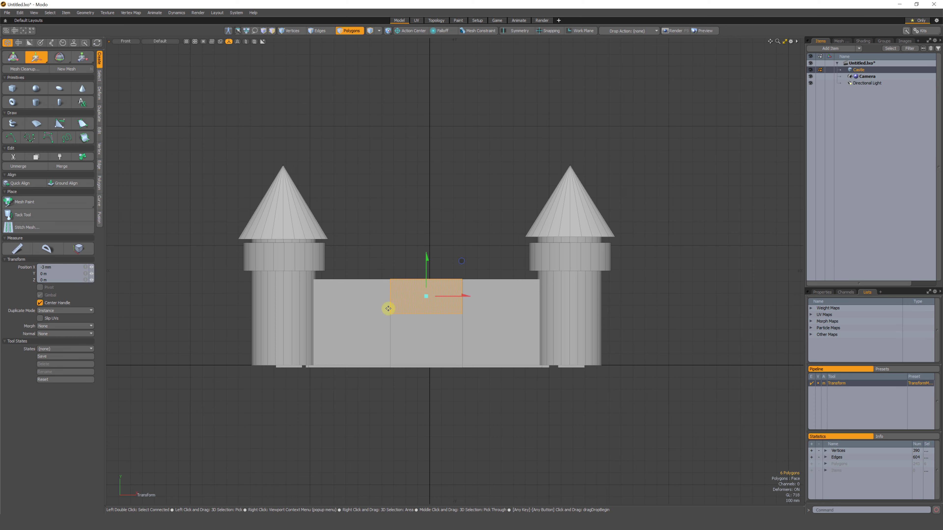
drag(427, 269, 413, 307)
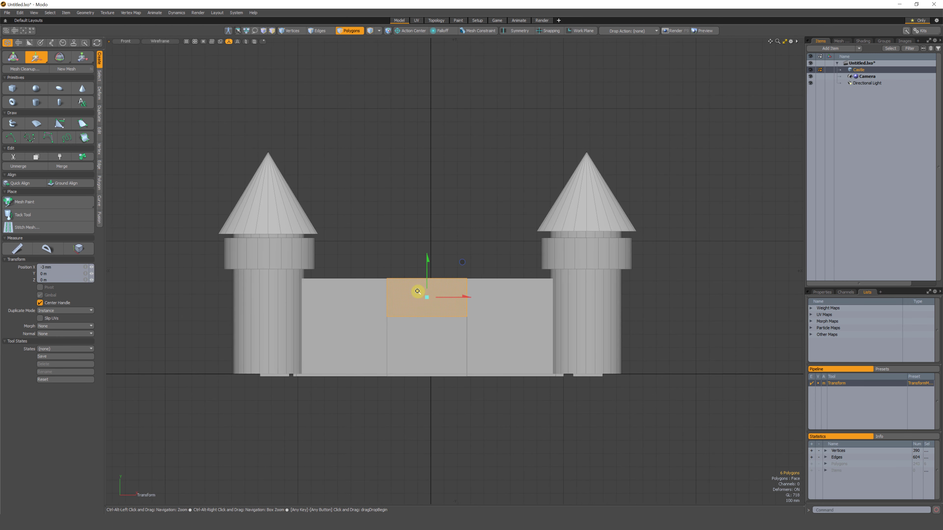
scroll(420, 286, up, 5)
drag(443, 292, 445, 273)
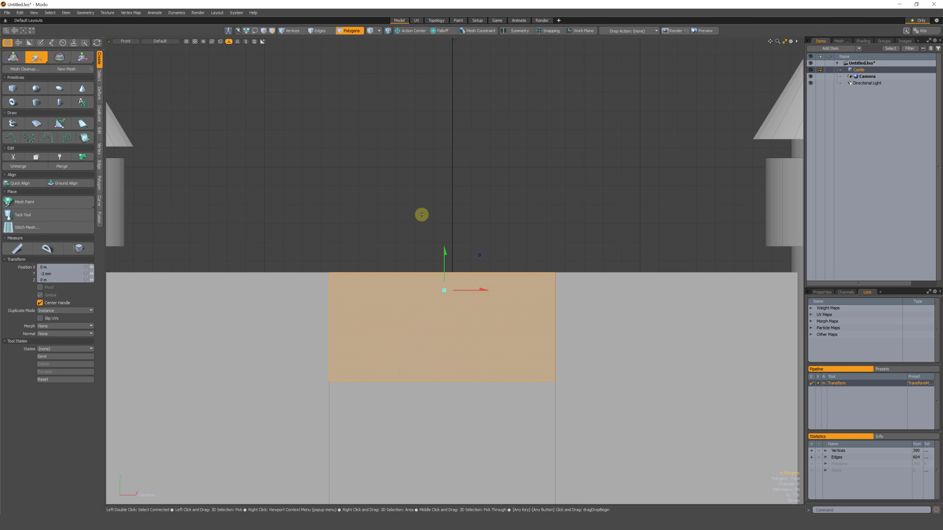
scroll(385, 320, down, 10)
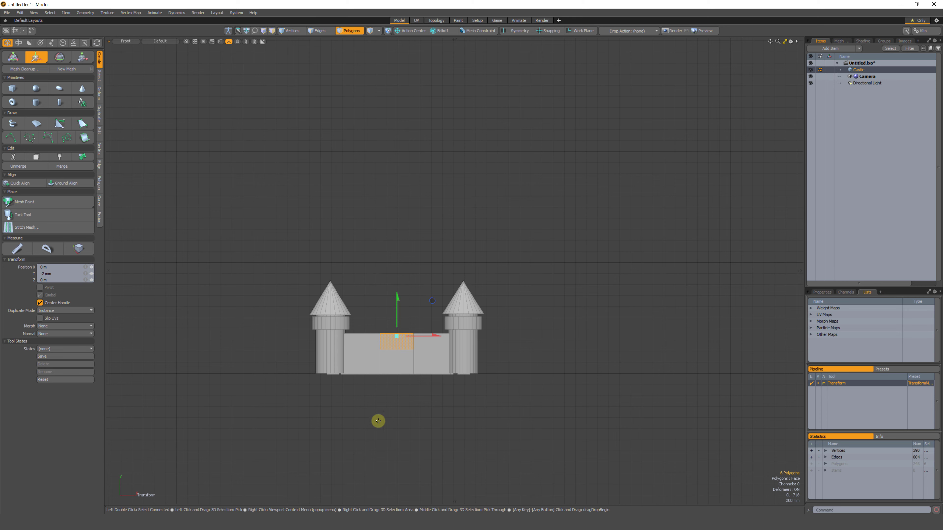
key(alt)
scroll(409, 260, up, 3)
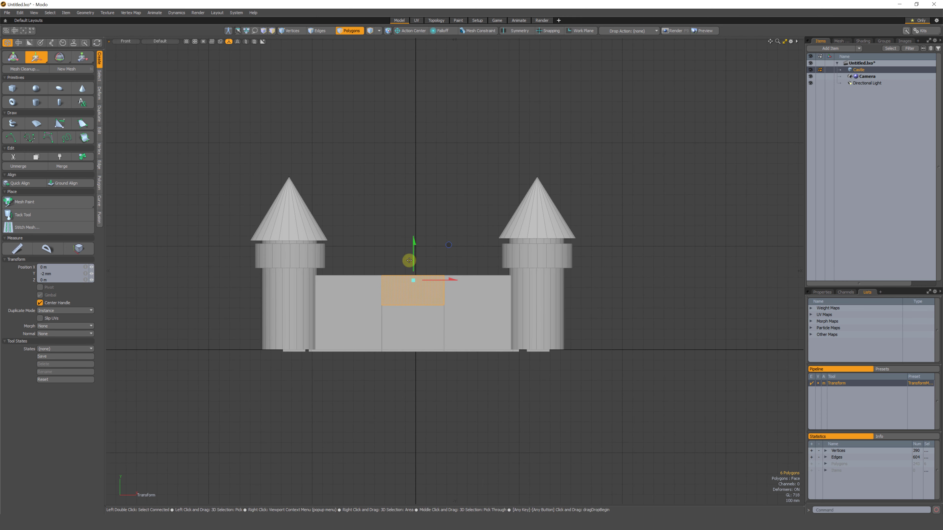
drag(415, 259, 404, 218)
scroll(404, 277, up, 7)
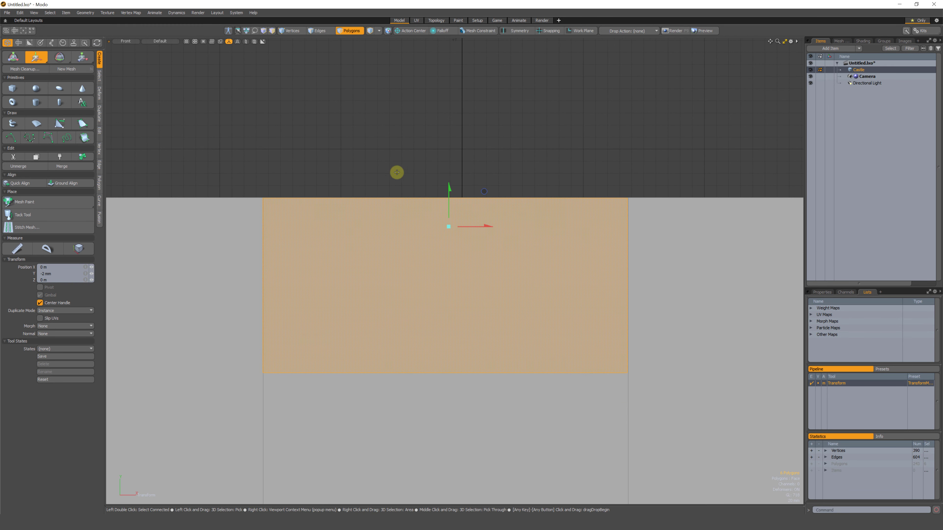
Deselect the lintel, switch the viewport to Perspective, and examine the front gate and the whole castle.
key(q)
click(397, 131)
key(ctrl+space)
click(490, 255)
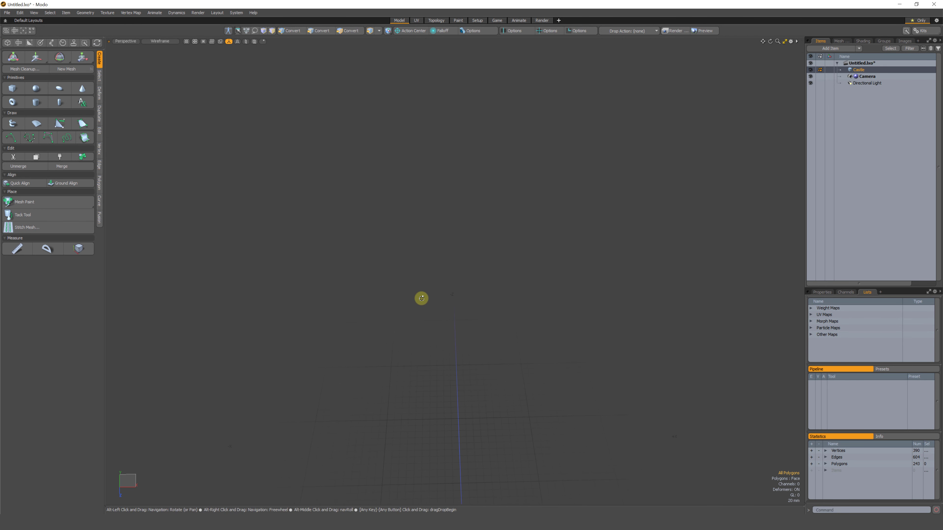
click(126, 42)
click(131, 46)
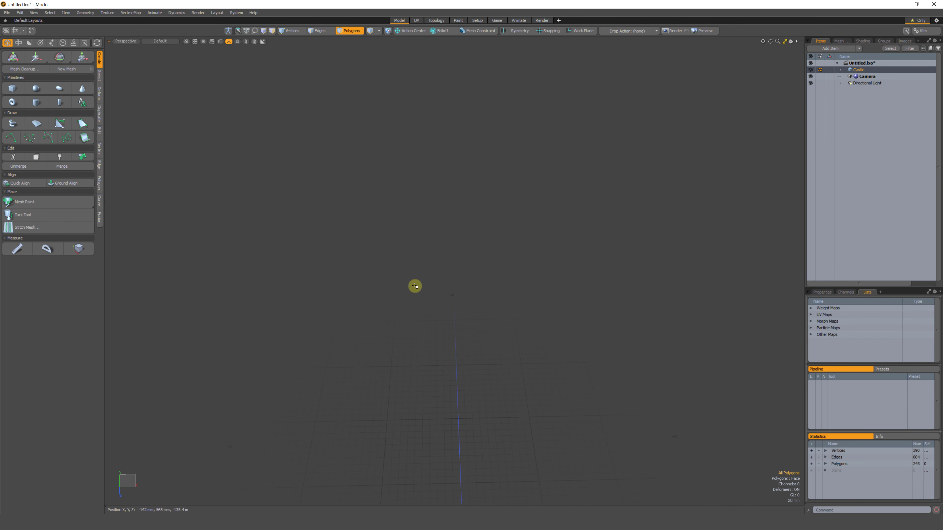
key(a)
alt+drag(417, 298, 453, 293)
scroll(464, 274, up, 5)
scroll(482, 308, down, 2)
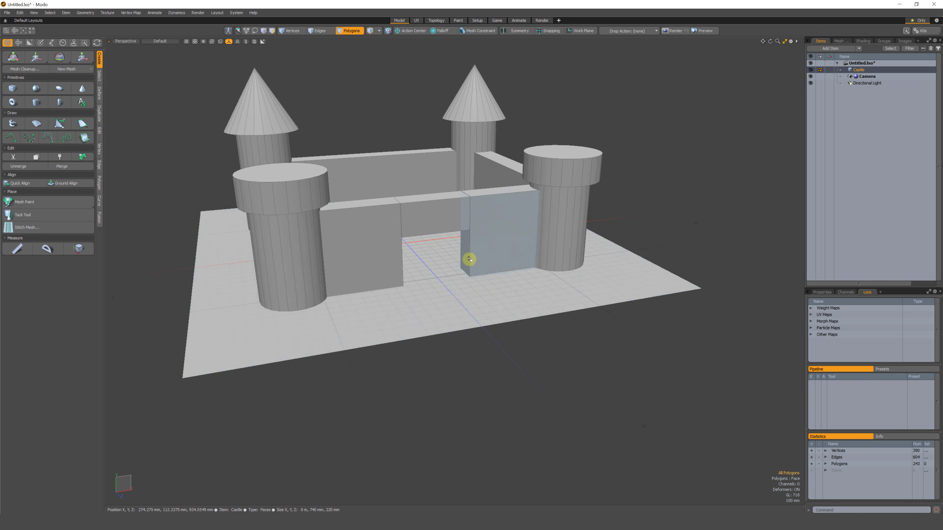
key(3)
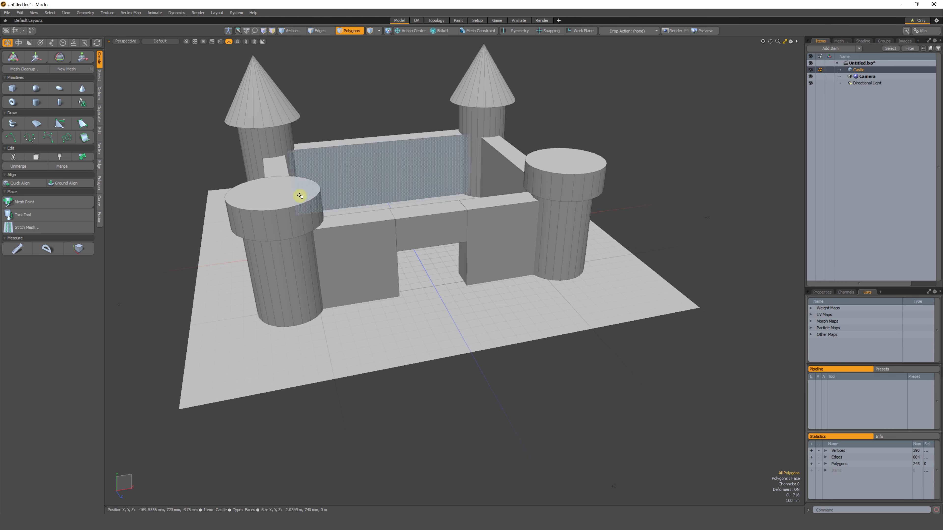
alt+drag(330, 233, 414, 238)
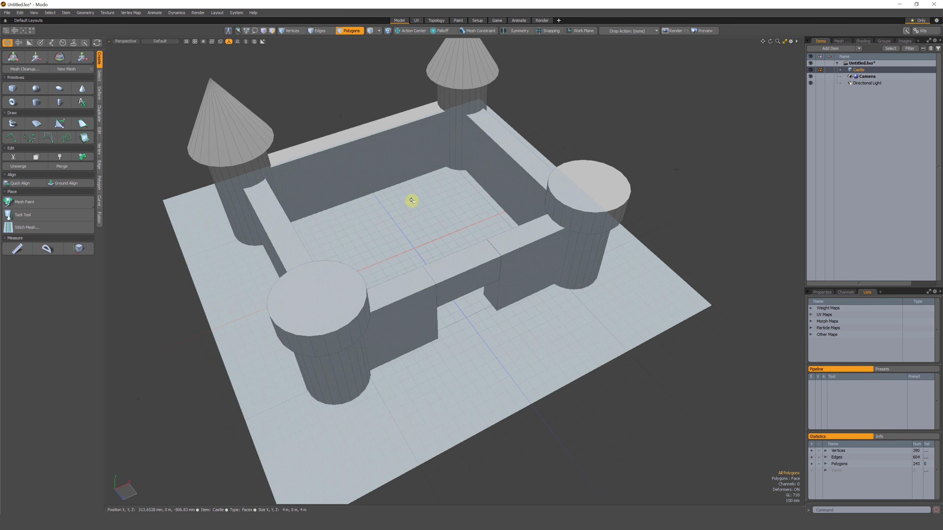
Add a unit cylinder to the Castle mesh, select all of it, and rotate it -90° about Z so it lies horizontally.
click(36, 103)
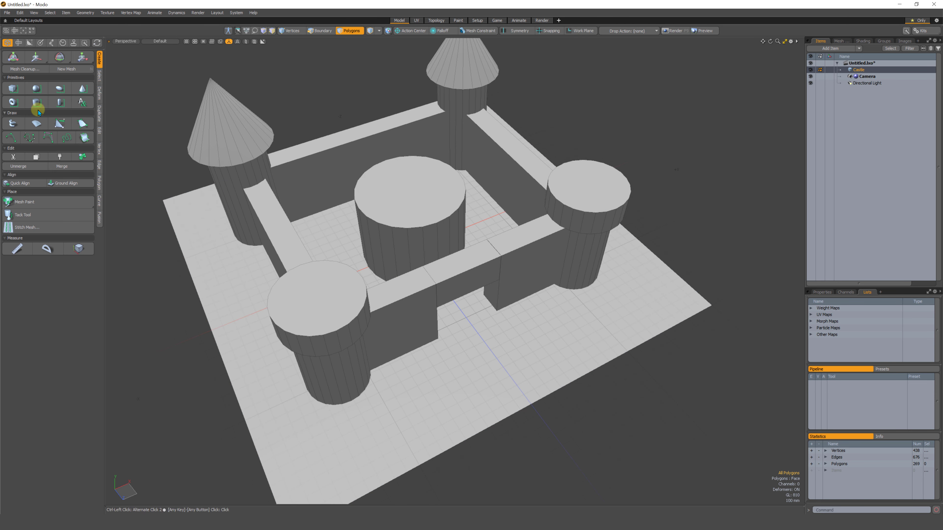
double_click(393, 219)
alt+drag(394, 219, 434, 255)
key(e)
alt+drag(446, 219, 475, 289)
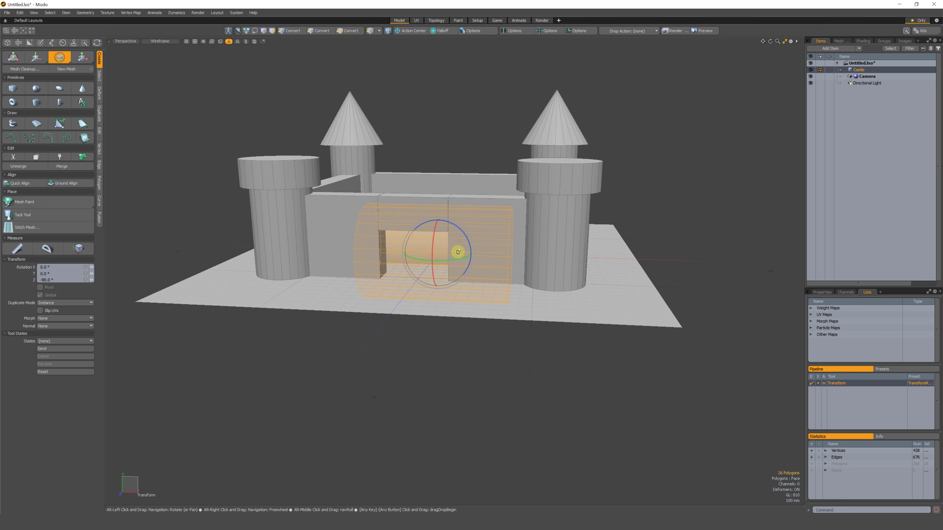
Move the cylinder about 660 mm along X, 480 mm along Y and 1.66 m along Z, in front of the right front wall.
alt+drag(454, 255, 582, 247)
key(w)
alt+drag(583, 247, 553, 185)
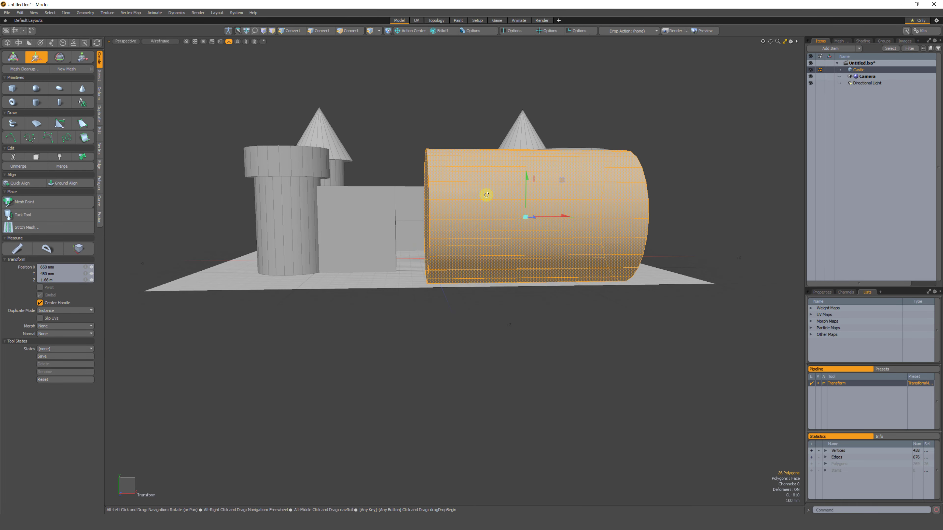
alt+drag(484, 194, 487, 230)
Scale the cylinder uniformly to about 29.5%.
key(r)
scroll(543, 219, up, 3)
alt+drag(557, 227, 501, 248)
alt+drag(502, 248, 435, 224)
scroll(555, 248, up, 2)
scroll(499, 205, up, 3)
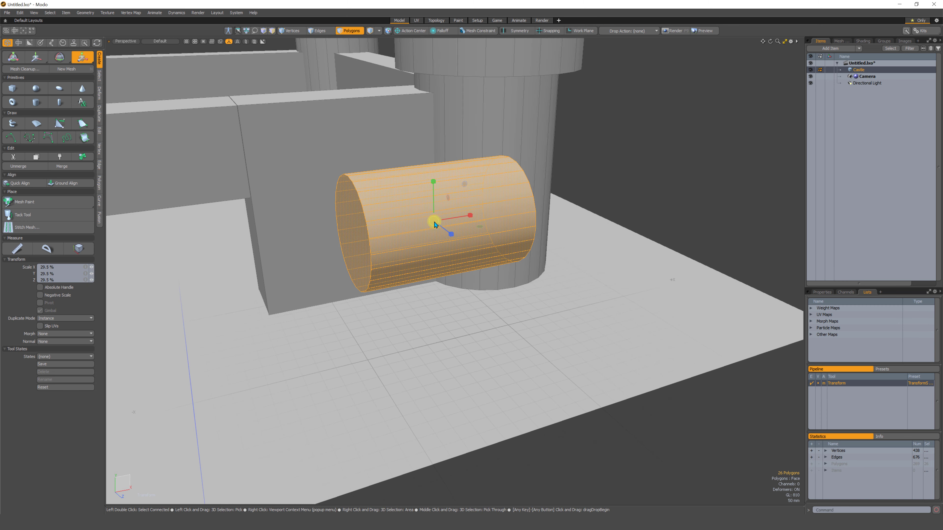
Try flattening the cylinder to 8% along Y and rescaling it with another handle, undoing each attempt.
drag(434, 224, 482, 212)
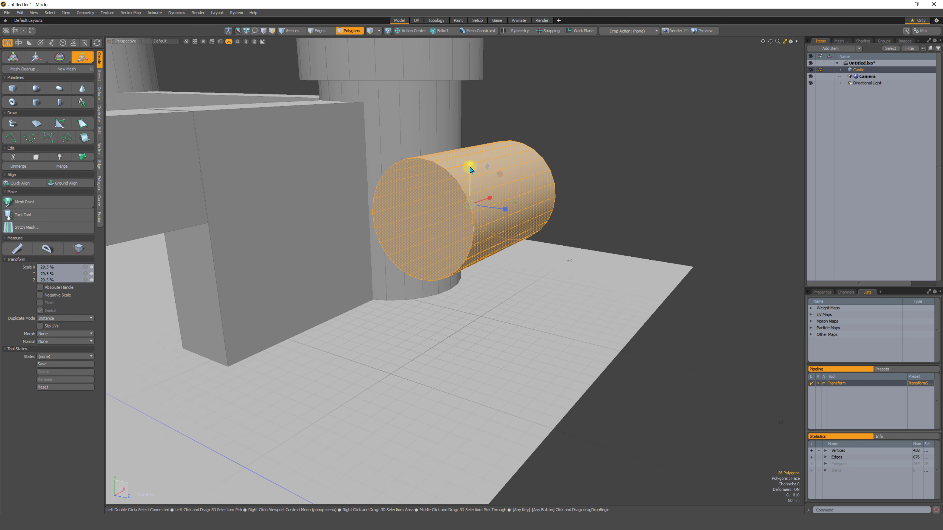
drag(471, 166, 469, 183)
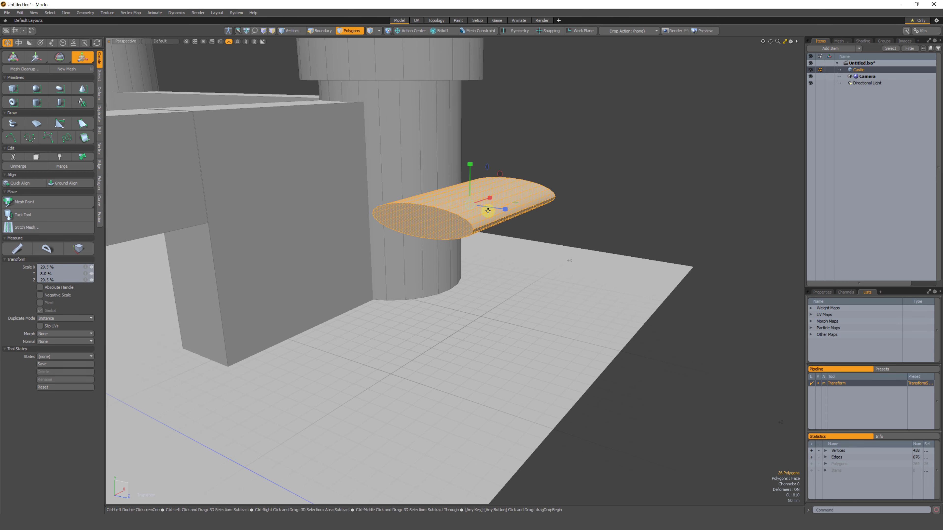
key(ctrl+z)
drag(503, 211, 500, 171)
key(ctrl+z)
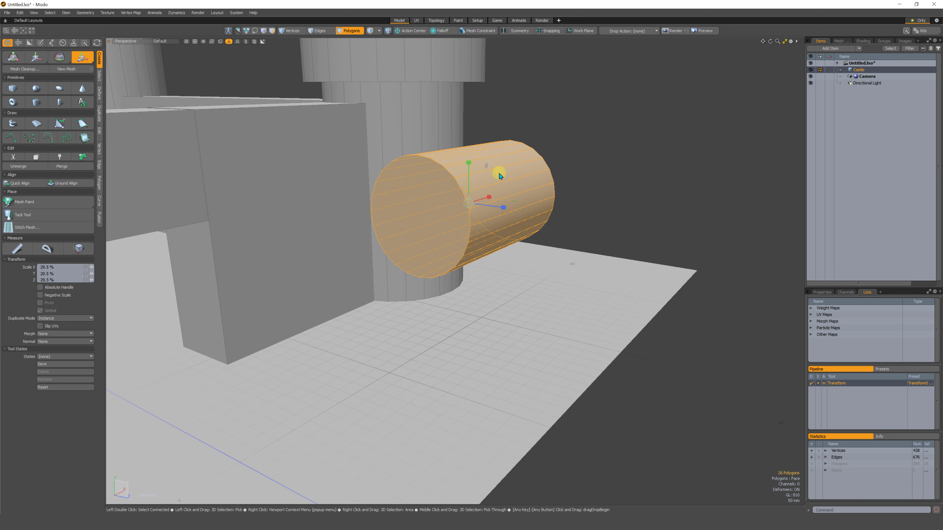
Thin the cylinder along Y and Z, and move it about -448 mm along Y and -494 mm along Z to the ground by the wall.
drag(499, 175, 362, 209)
alt+drag(474, 189, 426, 248)
key(w)
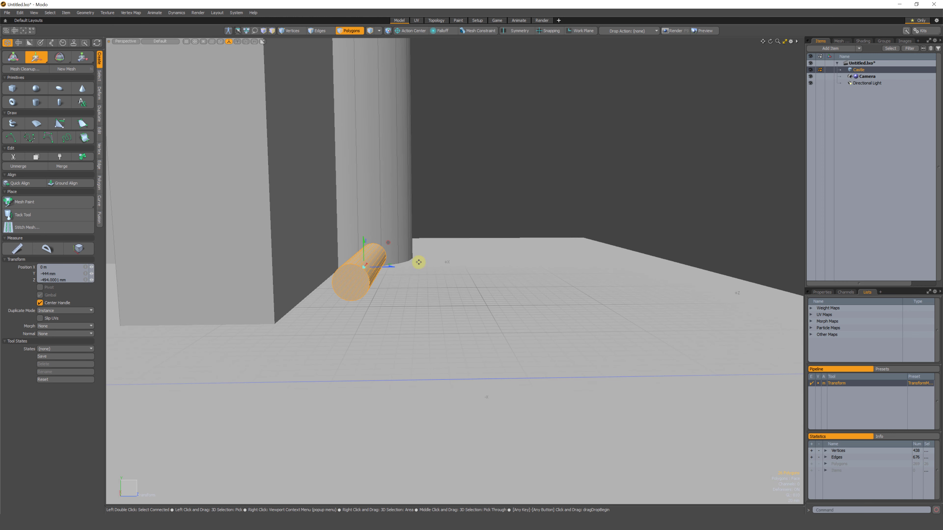
alt+drag(416, 224, 399, 259)
alt+drag(370, 288, 422, 267)
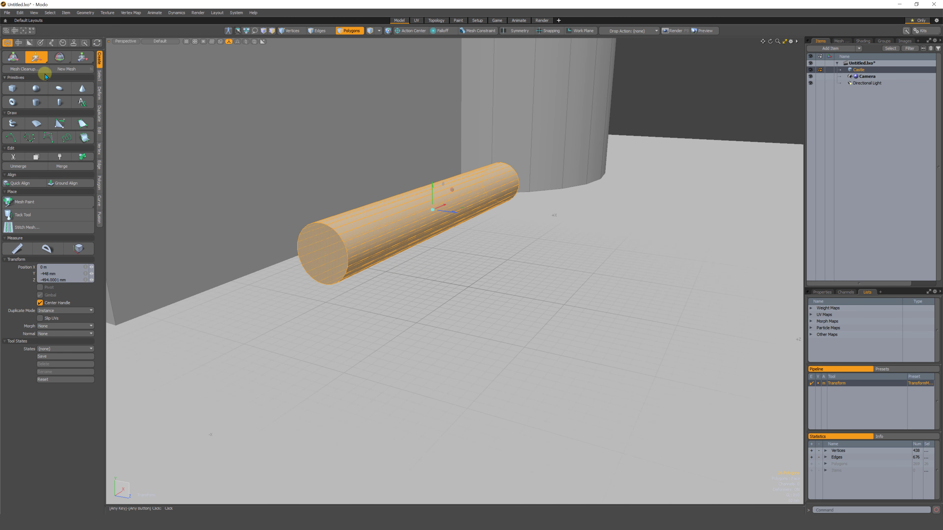
click(41, 57)
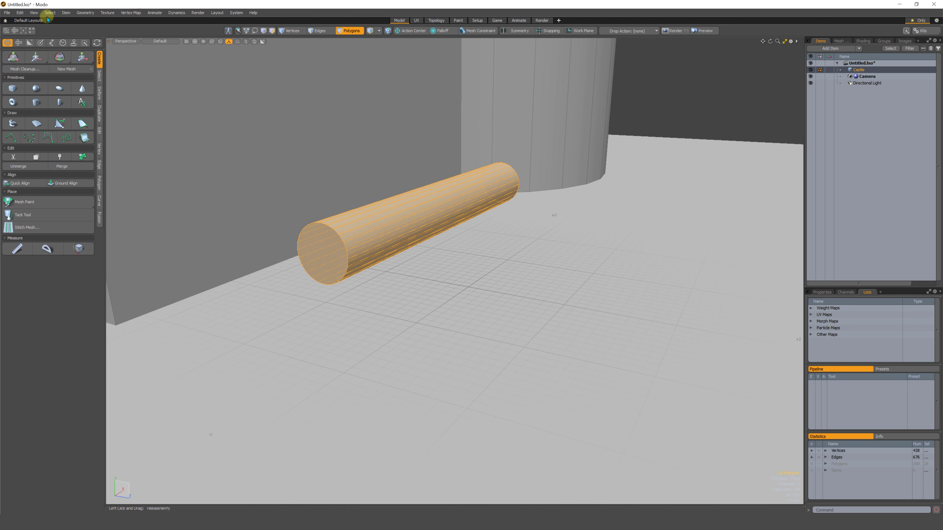
Copy and paste the selected log, and move the duplicate along Z until it lies beside the original.
click(19, 13)
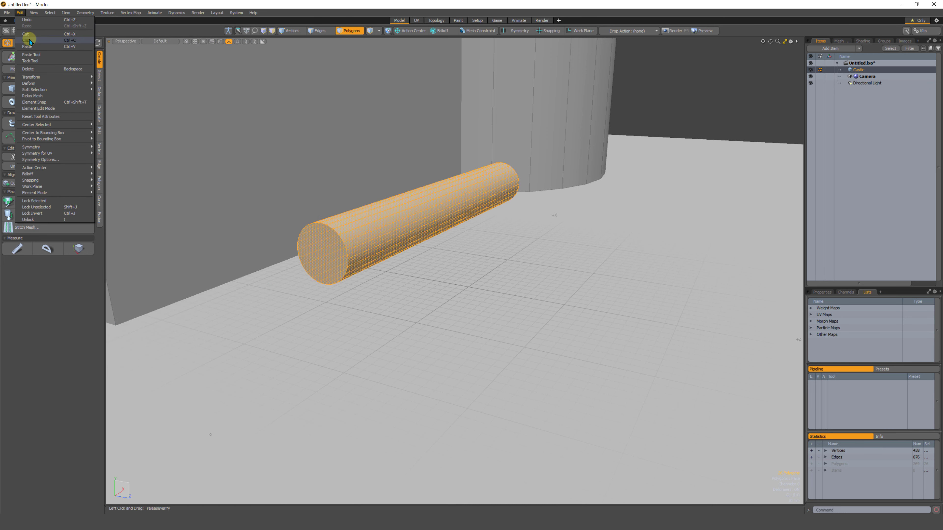
click(32, 42)
click(19, 13)
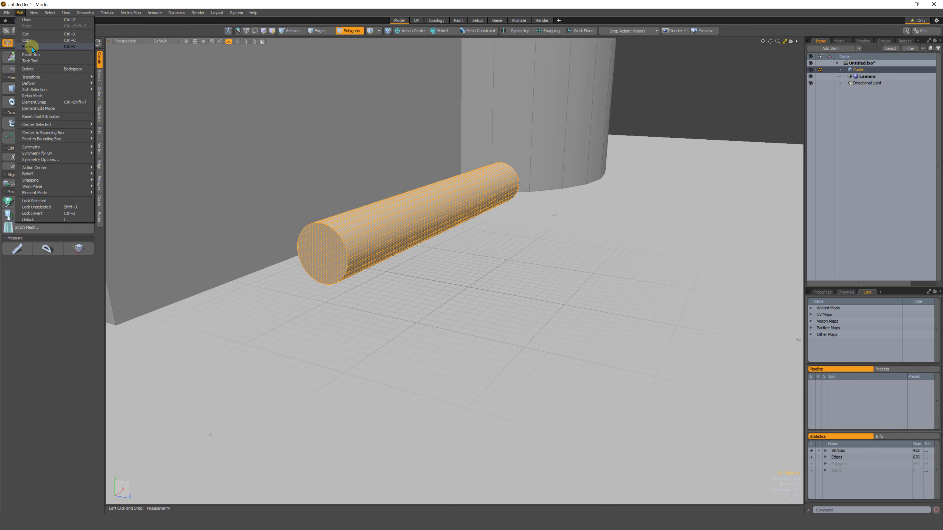
click(27, 46)
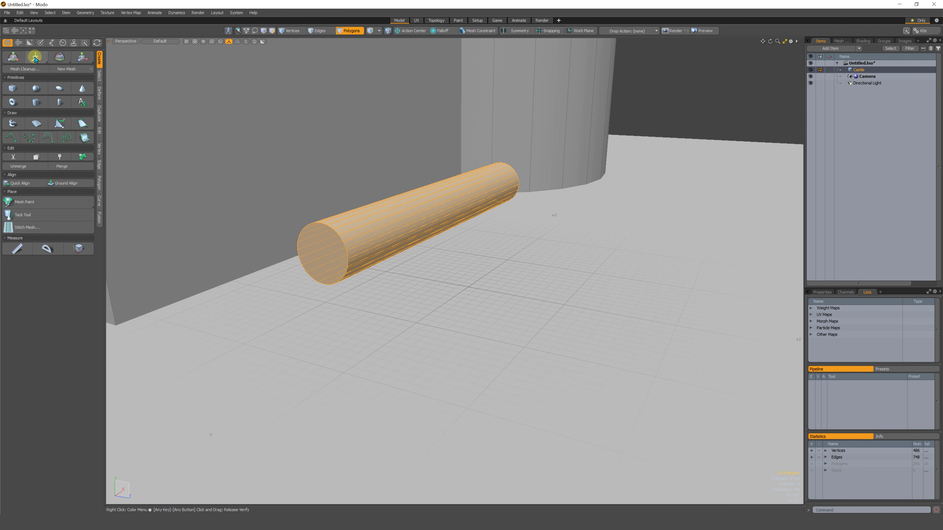
click(35, 58)
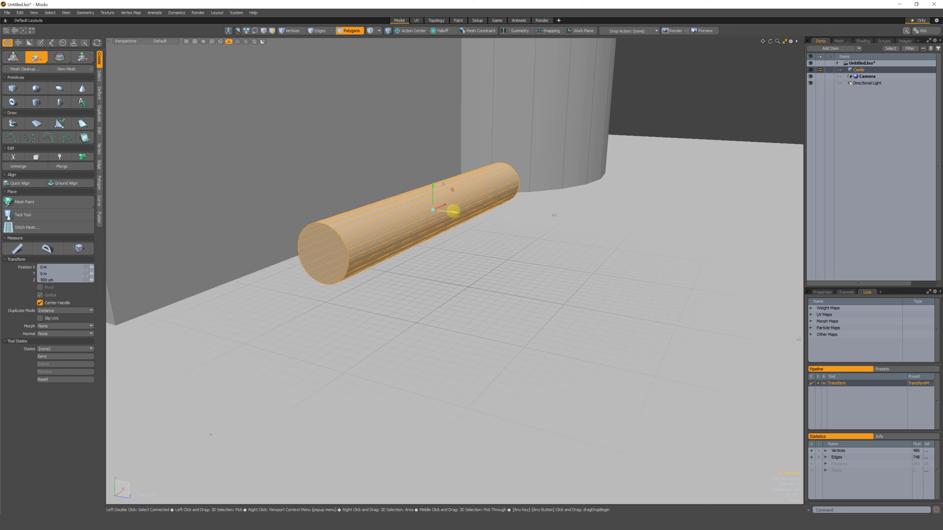
drag(453, 211, 532, 236)
Paste a third log and move it 67.5 mm along Z beside the second.
alt+drag(447, 258, 458, 204)
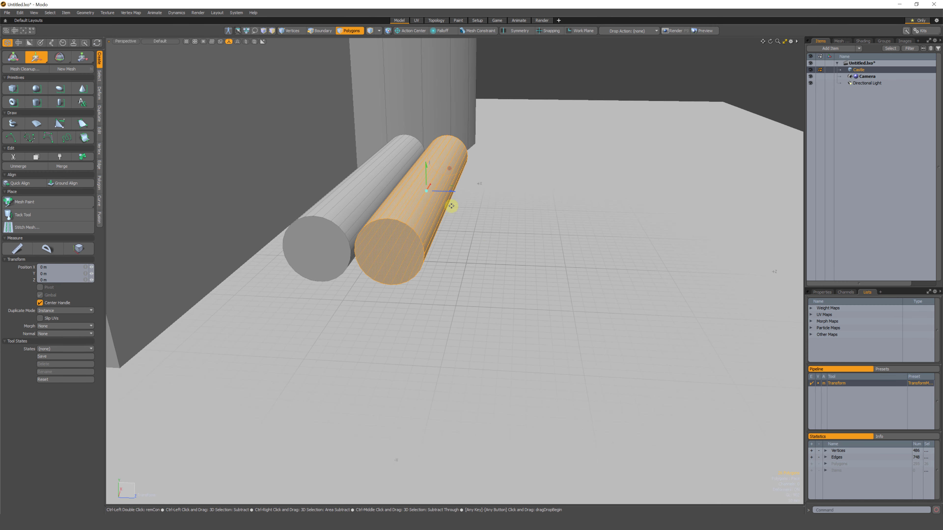
key(ctrl+v)
drag(441, 193, 522, 205)
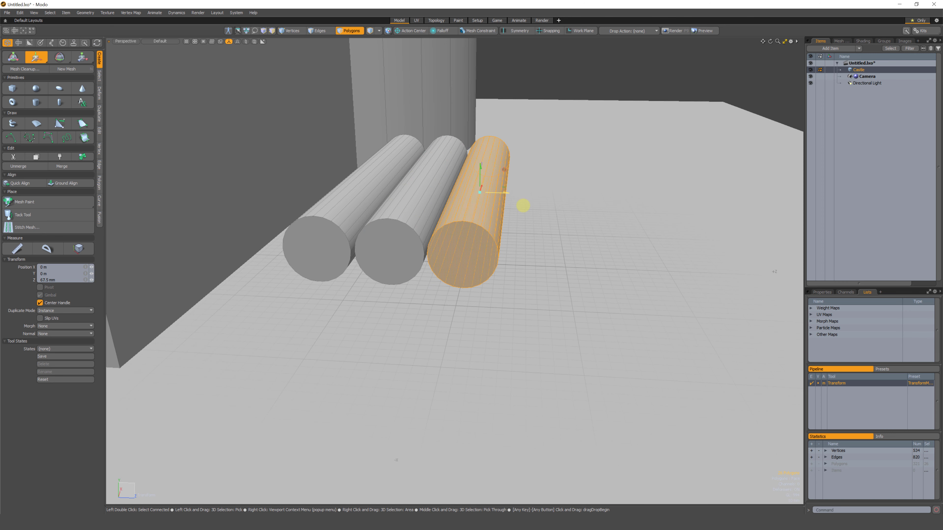
key(space)
Duplicate the two logs farthest from the wall and move the copies up and toward the wall as the pile's second row.
click(396, 239)
double_click(391, 241)
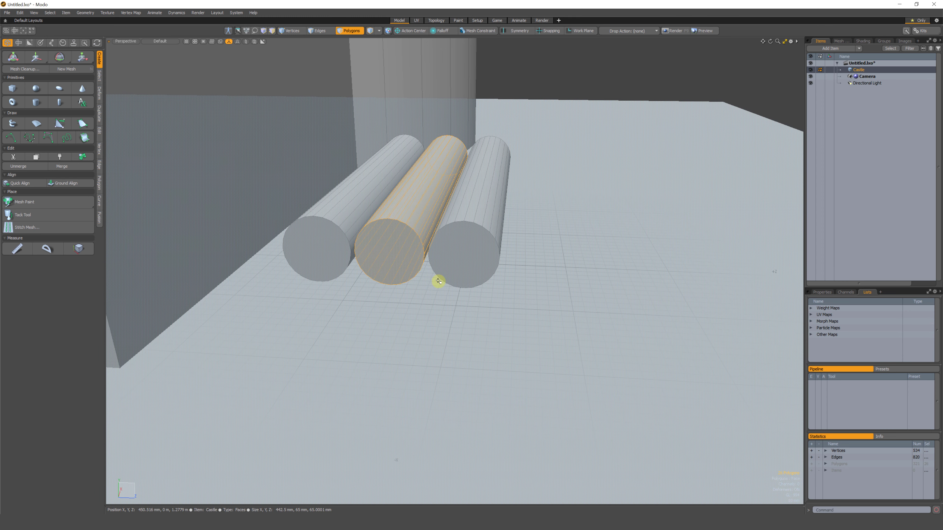
shift+double_click(462, 246)
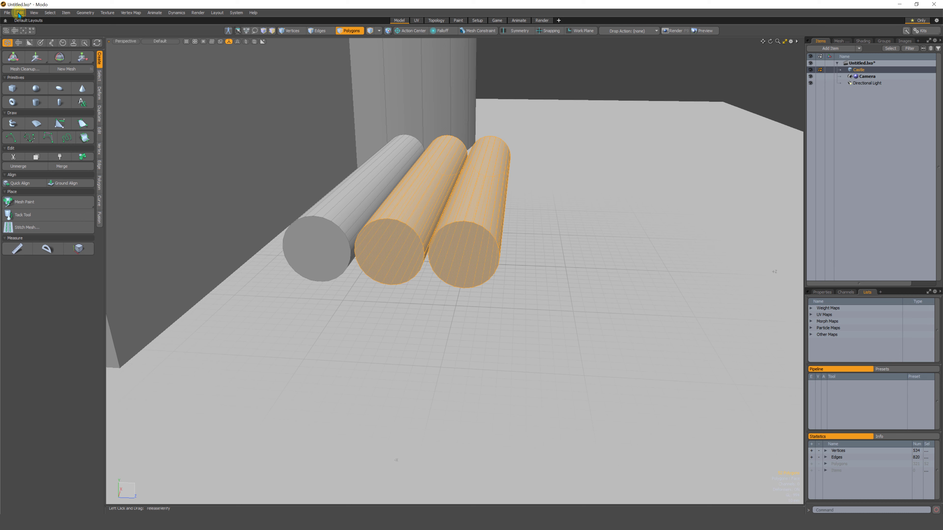
click(19, 14)
click(29, 43)
click(20, 13)
click(29, 52)
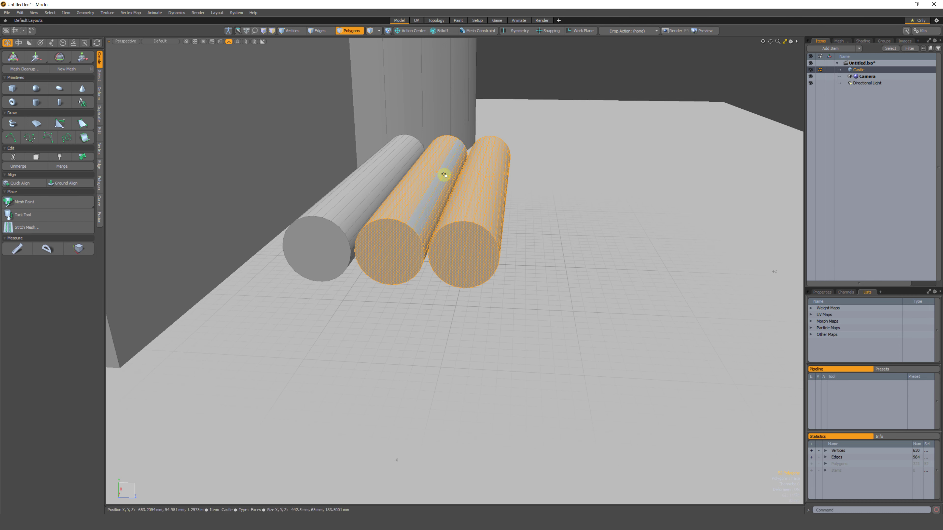
drag(477, 172, 448, 126)
alt+drag(415, 199, 477, 201)
key(space)
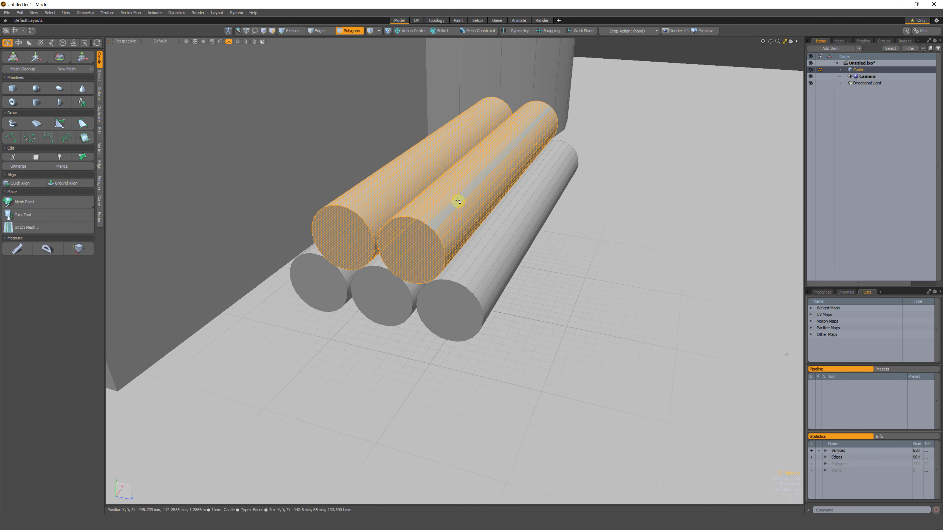
Duplicate the outer log of the second row and place the copy on top of the pile, centred between the two logs.
alt+drag(429, 228, 434, 199)
double_click(447, 202)
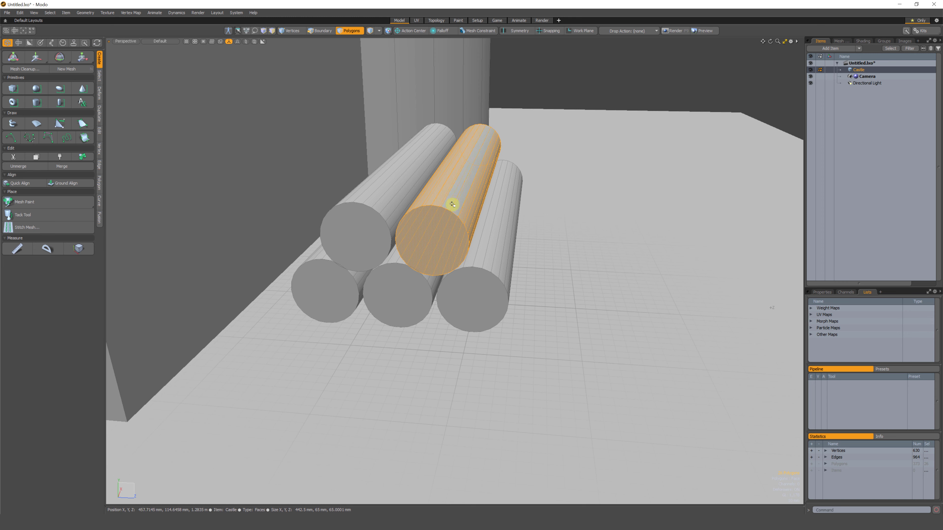
key(ctrl+d)
drag(488, 158, 499, 134)
key(space)
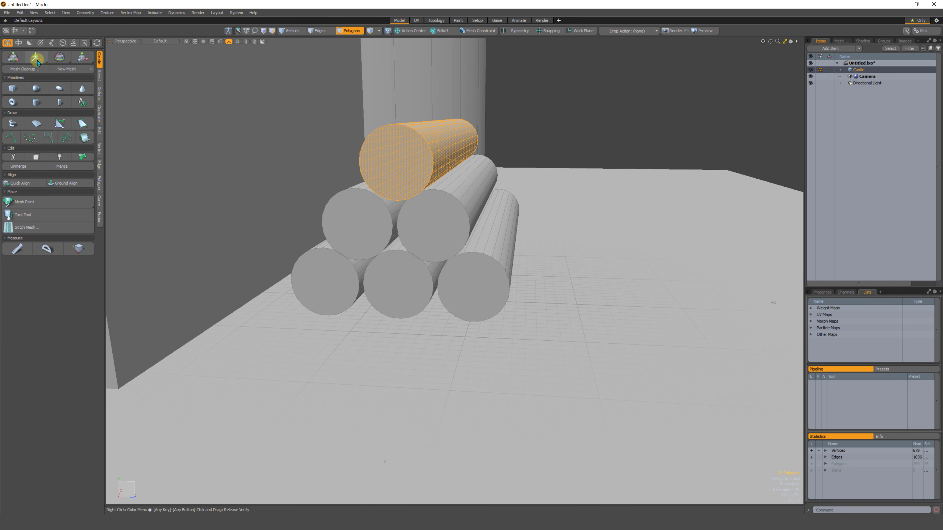
Fine-tune the top log by 2 mm along Y and about -0.5 mm along Z, and clear the selection.
alt+drag(561, 182, 488, 223)
key(space)
alt+drag(558, 221, 445, 211)
alt+drag(371, 234, 447, 164)
key(3)
key(w)
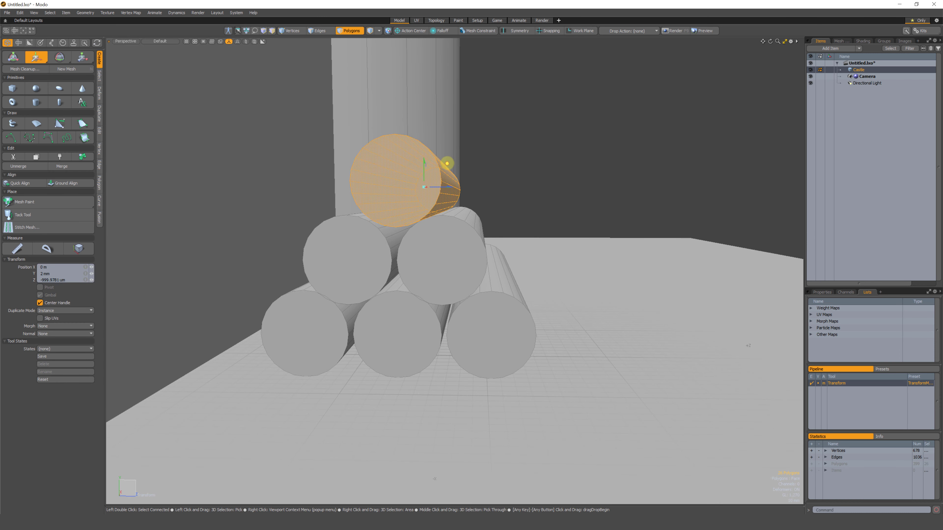
alt+drag(490, 215, 469, 212)
scroll(421, 151, down, 8)
key(Escape)
key(Escape)
Examine the whole castle with its towers, walls, gate and log pile from several angles.
alt+drag(503, 240, 547, 349)
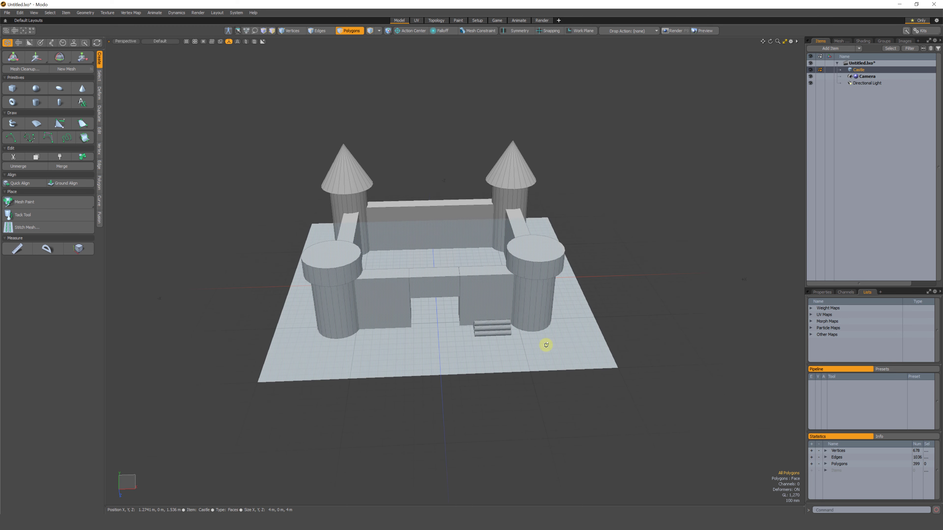
alt+drag(459, 339, 519, 320)
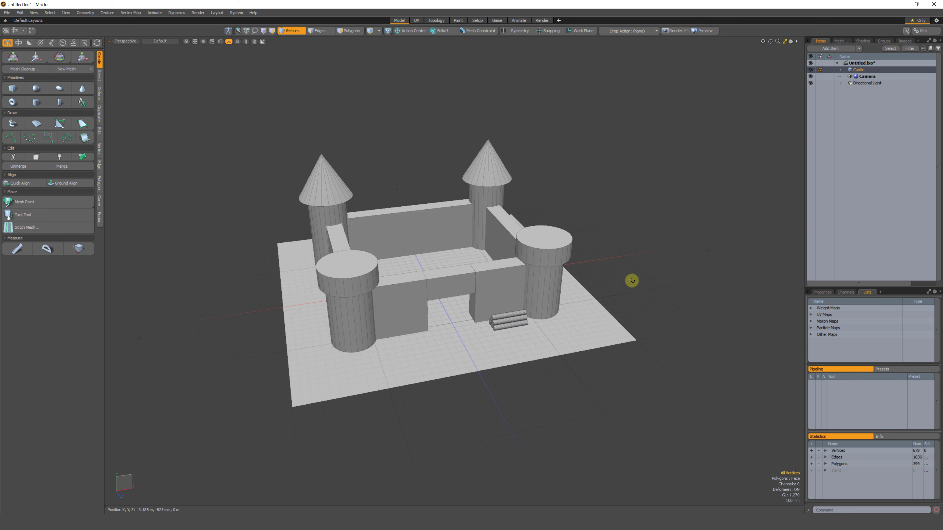
alt+drag(449, 308, 468, 286)
mouse_move(594, 189)
middle_down()
mouse_move(545, 101)
mouse_move(593, 223)
middle_up()
click(601, 203)
alt+drag(495, 299, 536, 259)
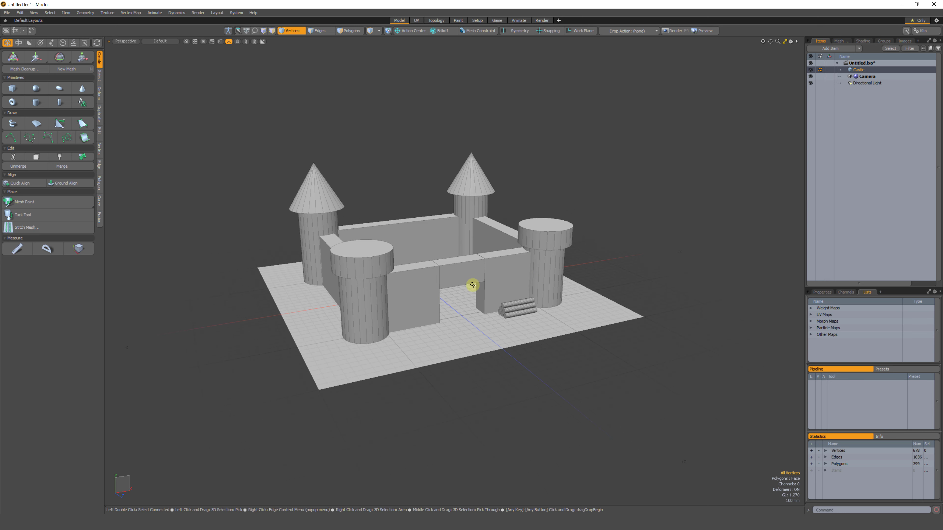
alt+drag(461, 349, 456, 355)
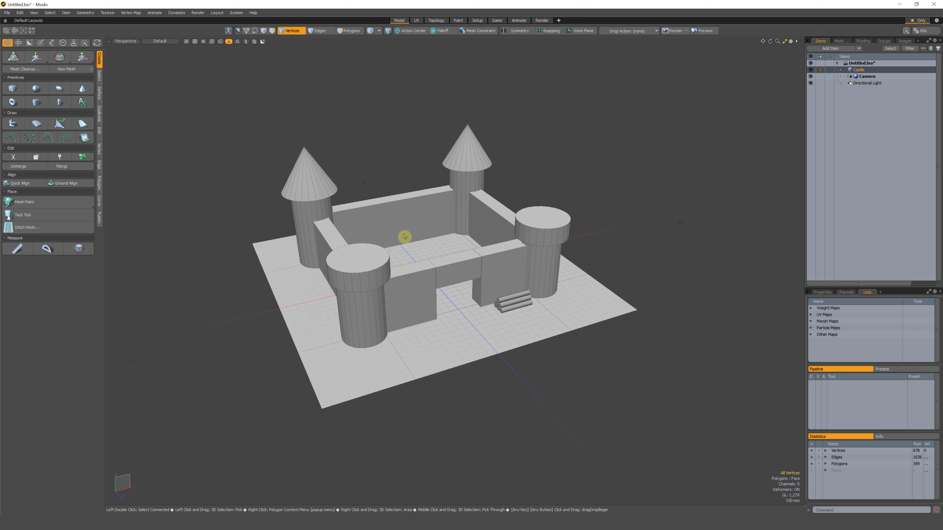
mouse_move(416, 322)
alt+mouse_down()
mouse_move(430, 311)
mouse_move(416, 308)
alt+mouse_up()
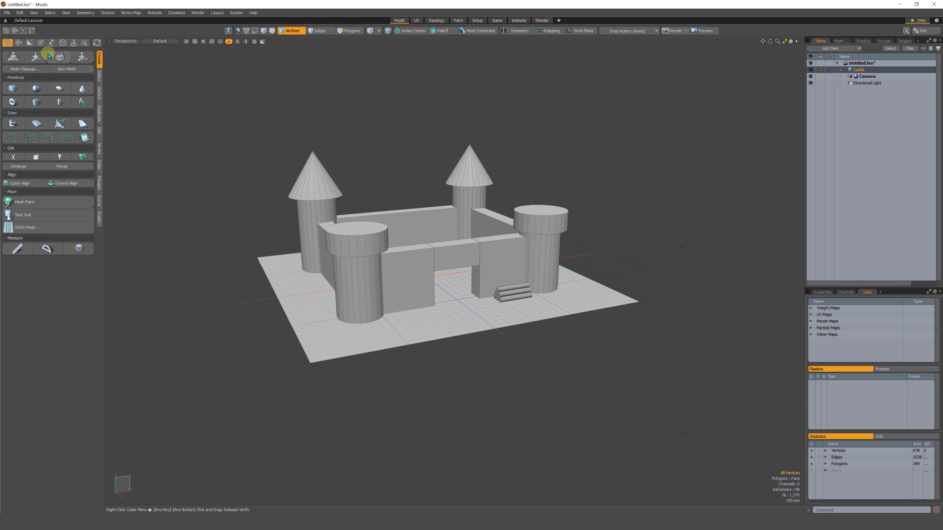
alt+drag(450, 294, 437, 300)
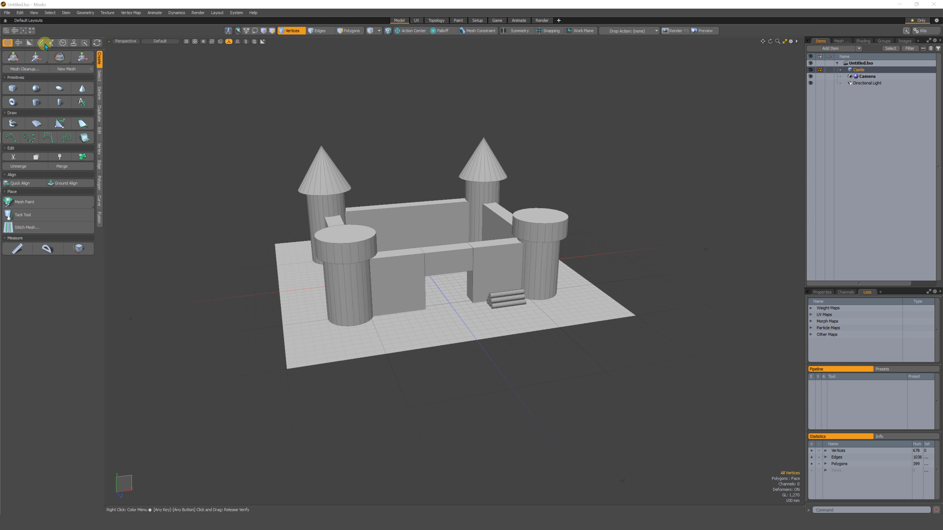
click(7, 13)
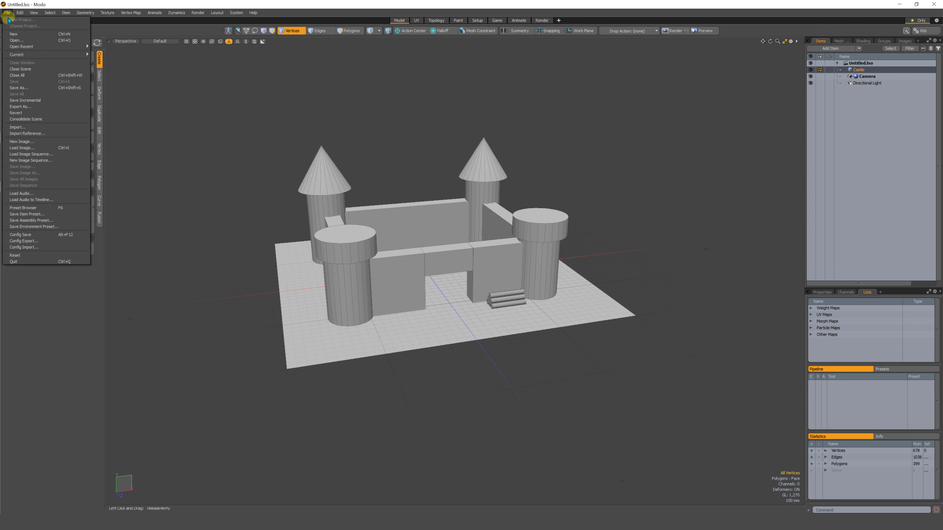
click(25, 90)
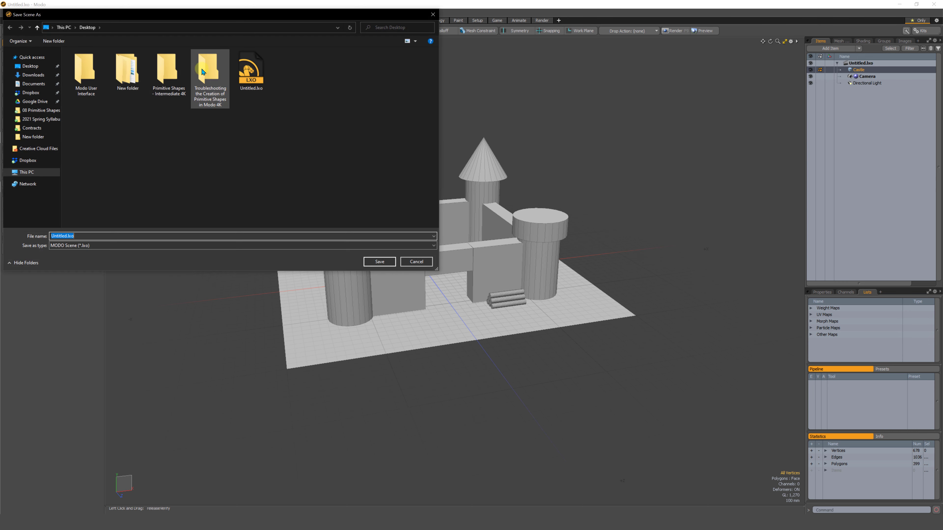
drag(194, 16, 296, 64)
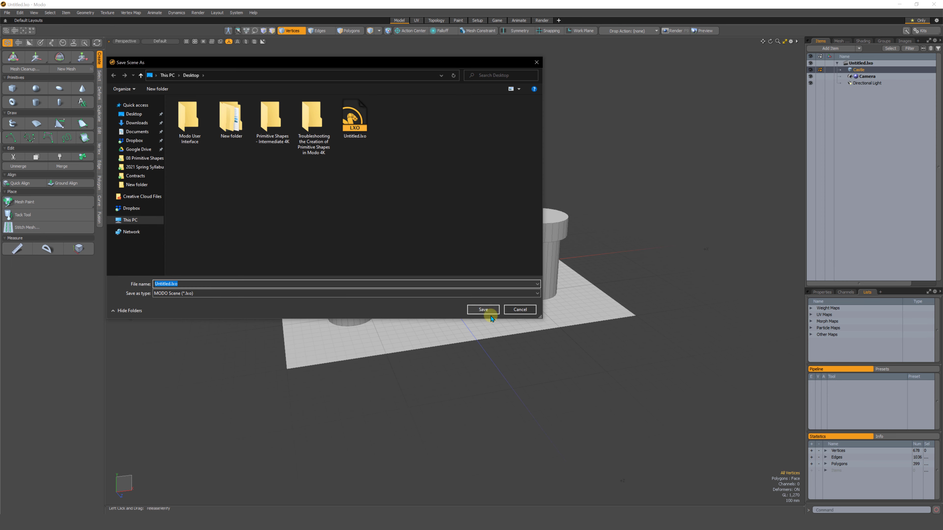
click(520, 309)
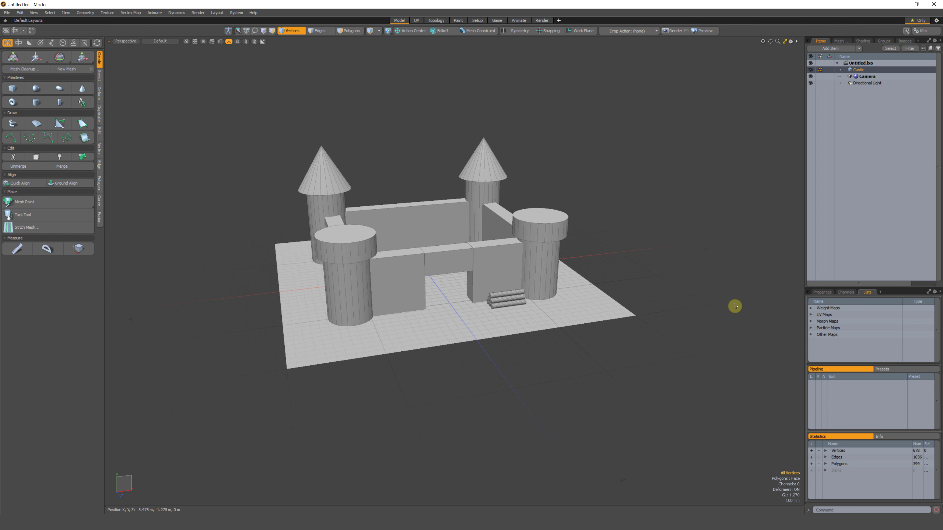